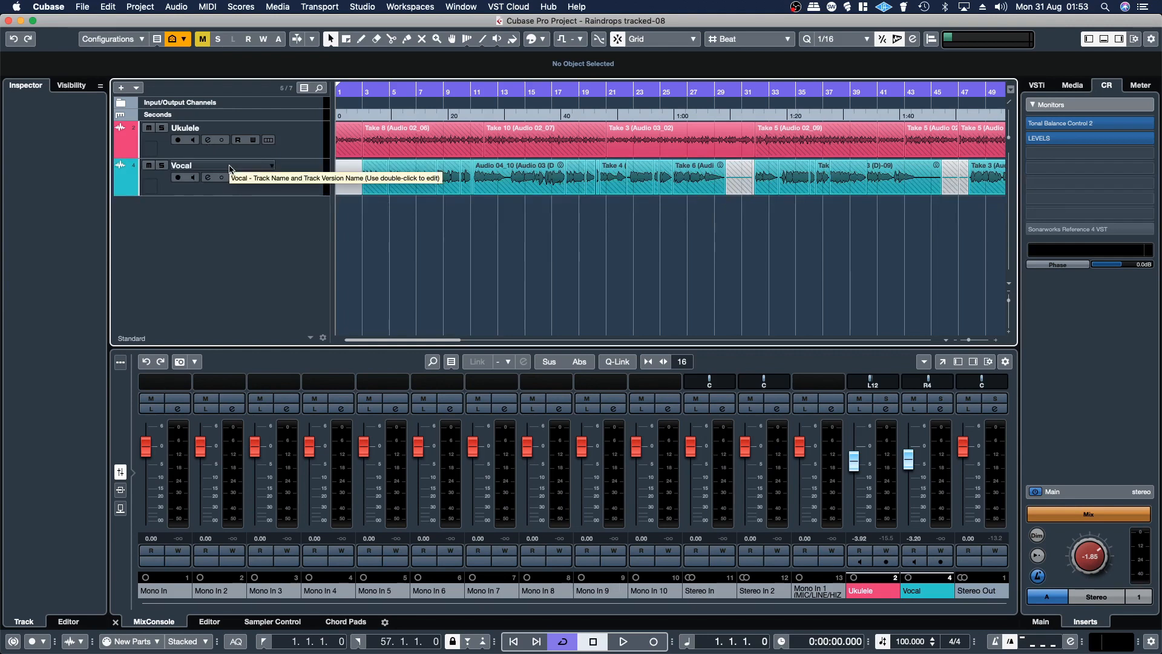
- Open the Ukulele track's QuickAG insert, look through its instrument types back to Ukulele, and close the plug-in and channel settings
click(207, 140)
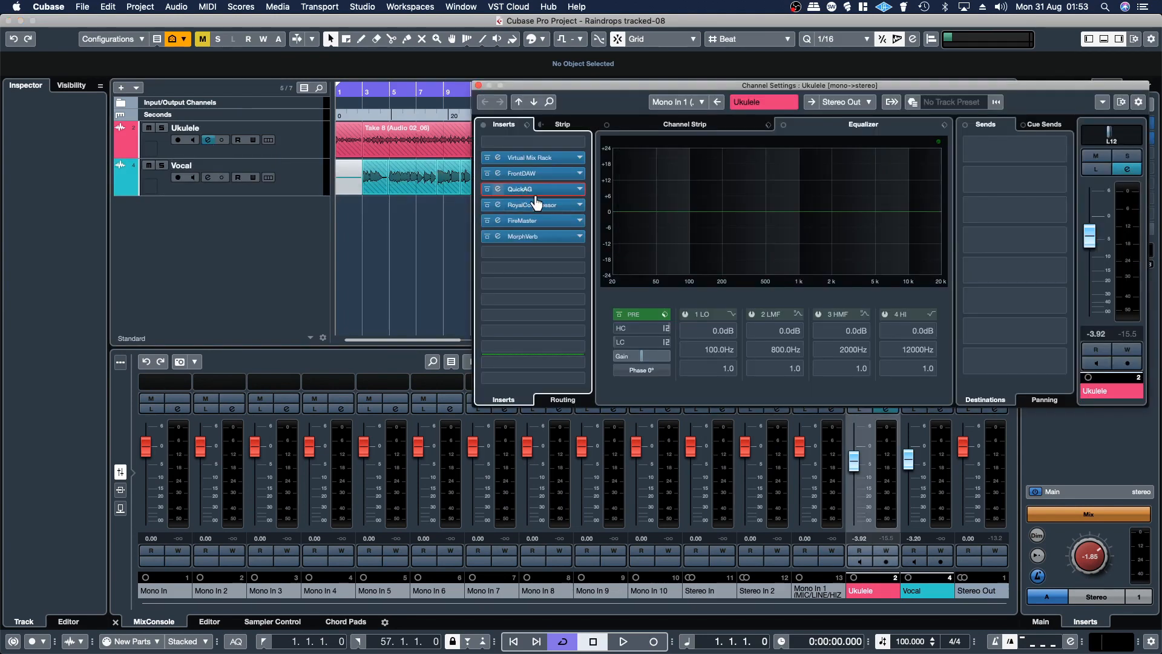
click(520, 189)
drag(397, 109, 529, 120)
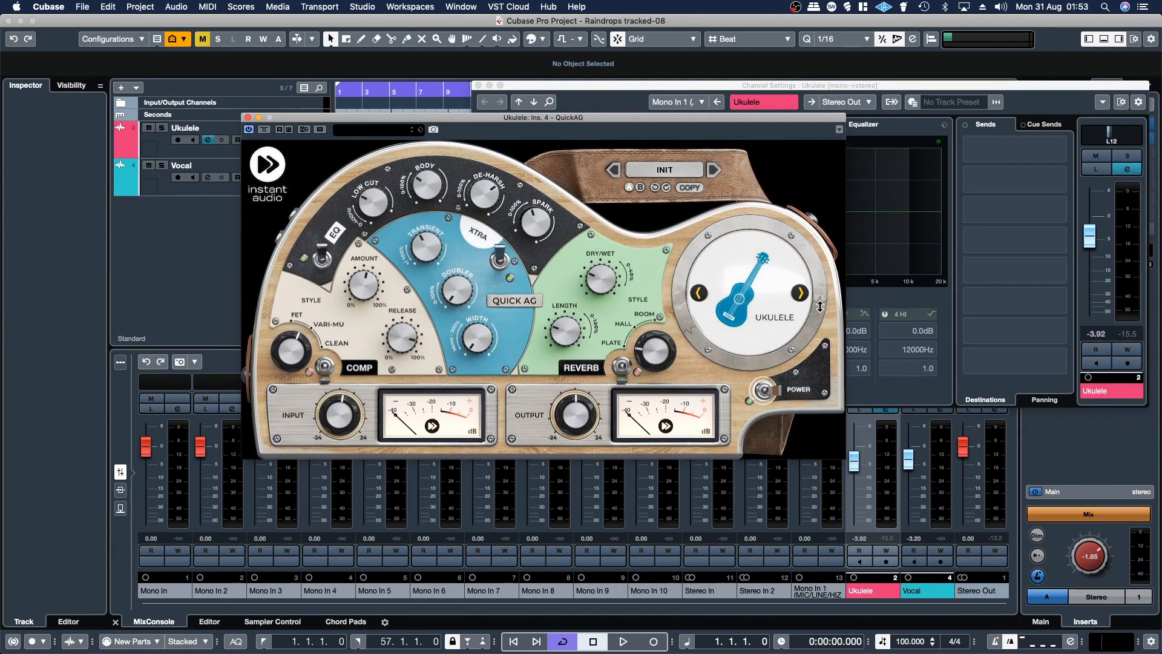
click(799, 295)
click(799, 294)
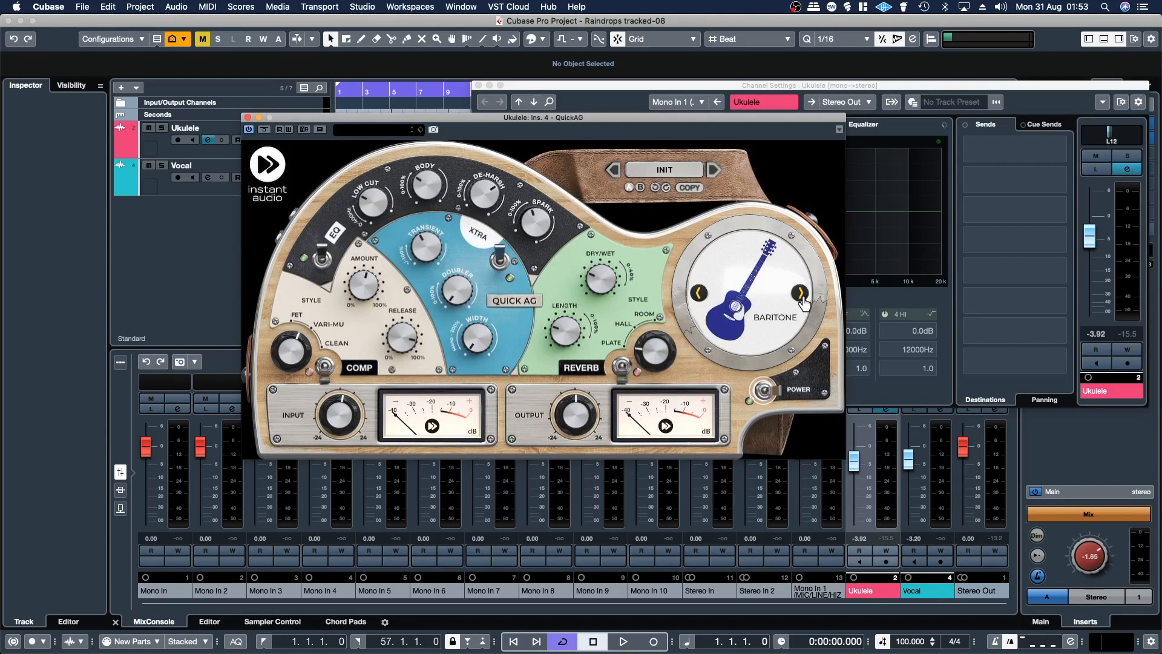
click(799, 295)
click(801, 295)
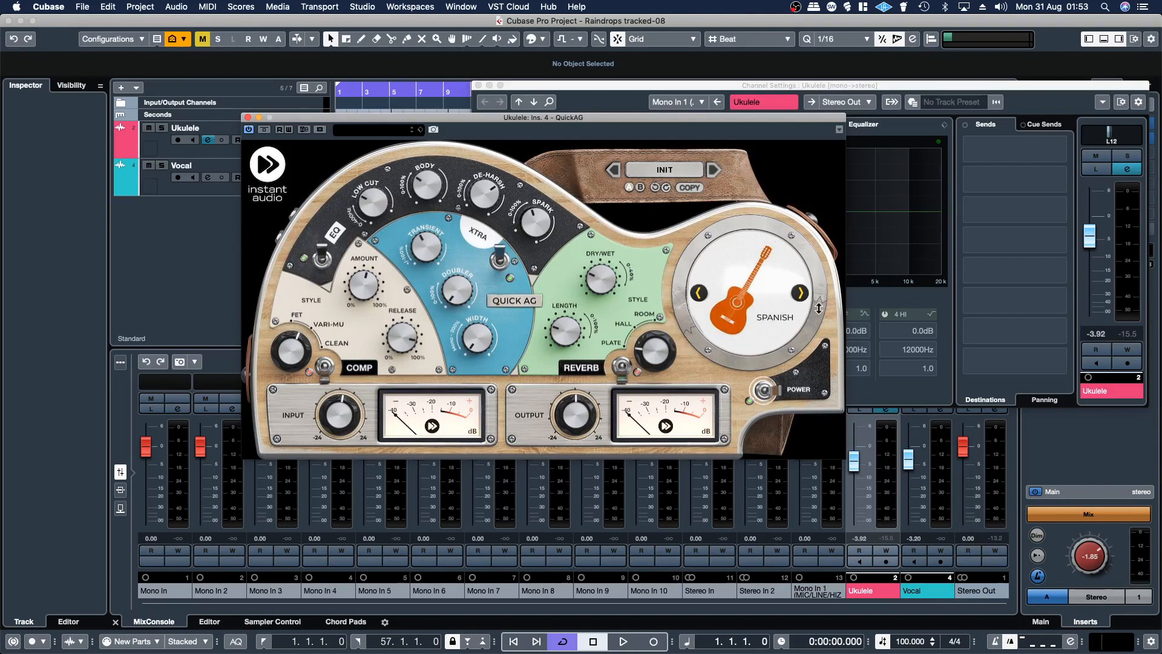
click(801, 295)
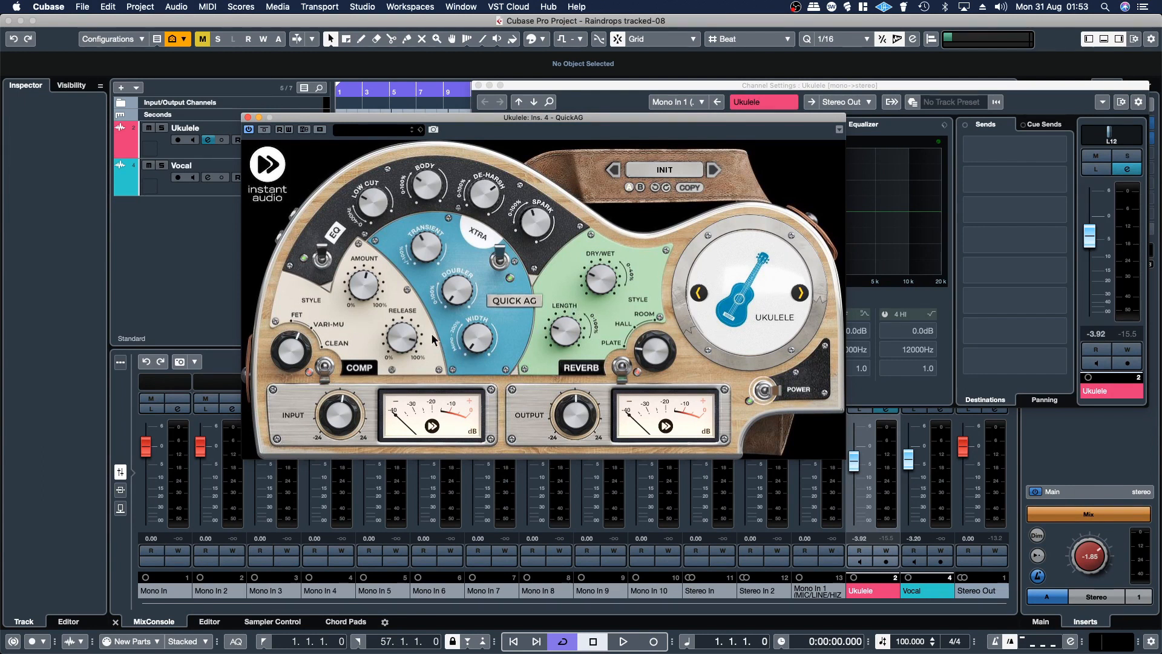
click(247, 118)
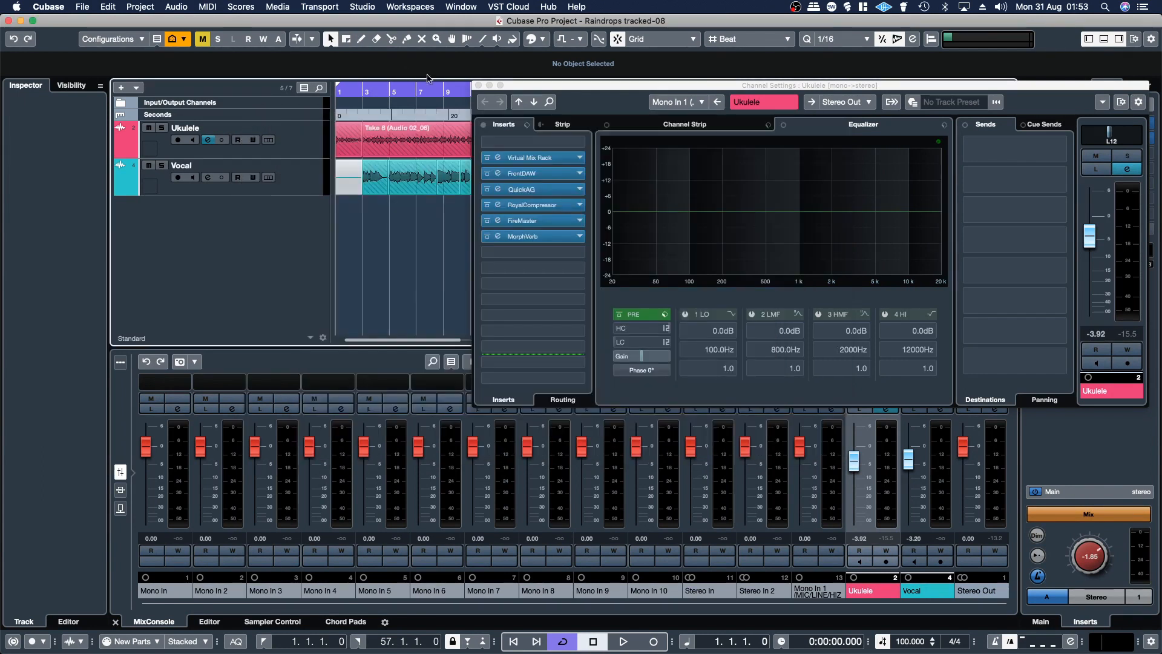
click(478, 85)
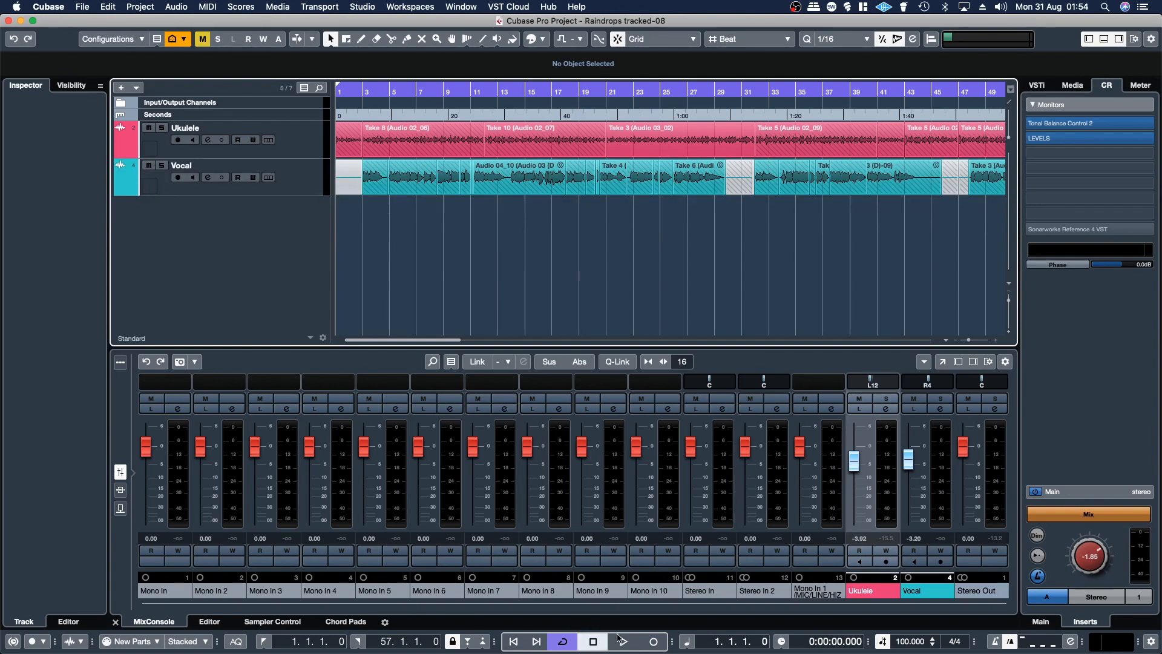
- Play the project and lower the Vocal channel's level to -3.99 dB
click(620, 640)
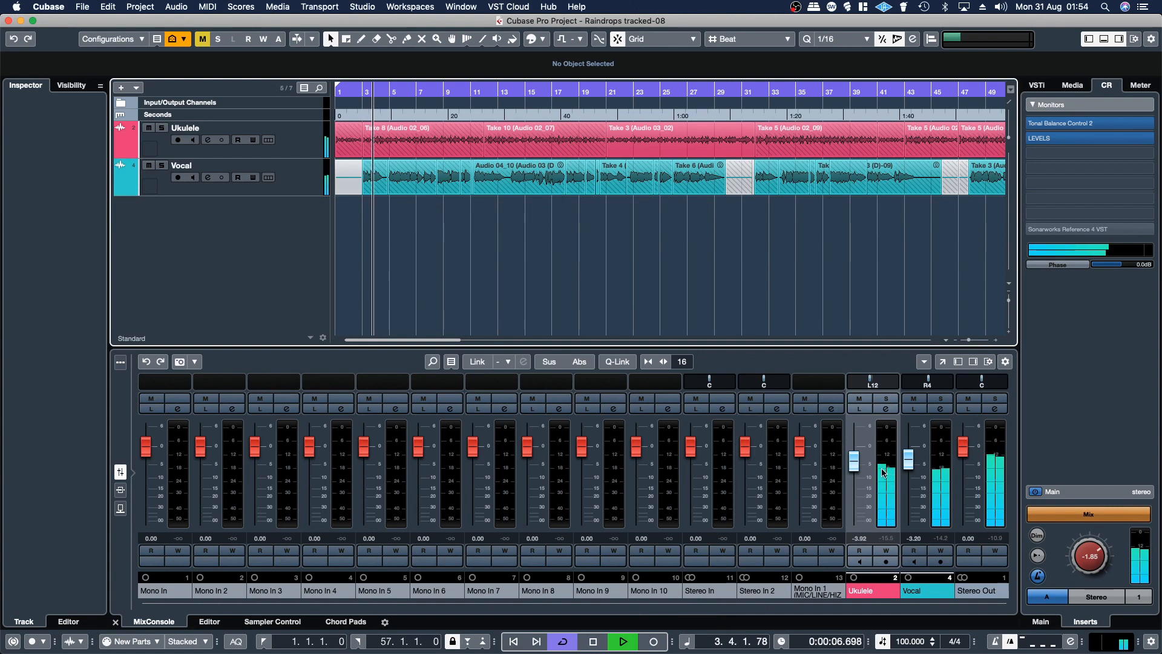
drag(908, 458, 910, 466)
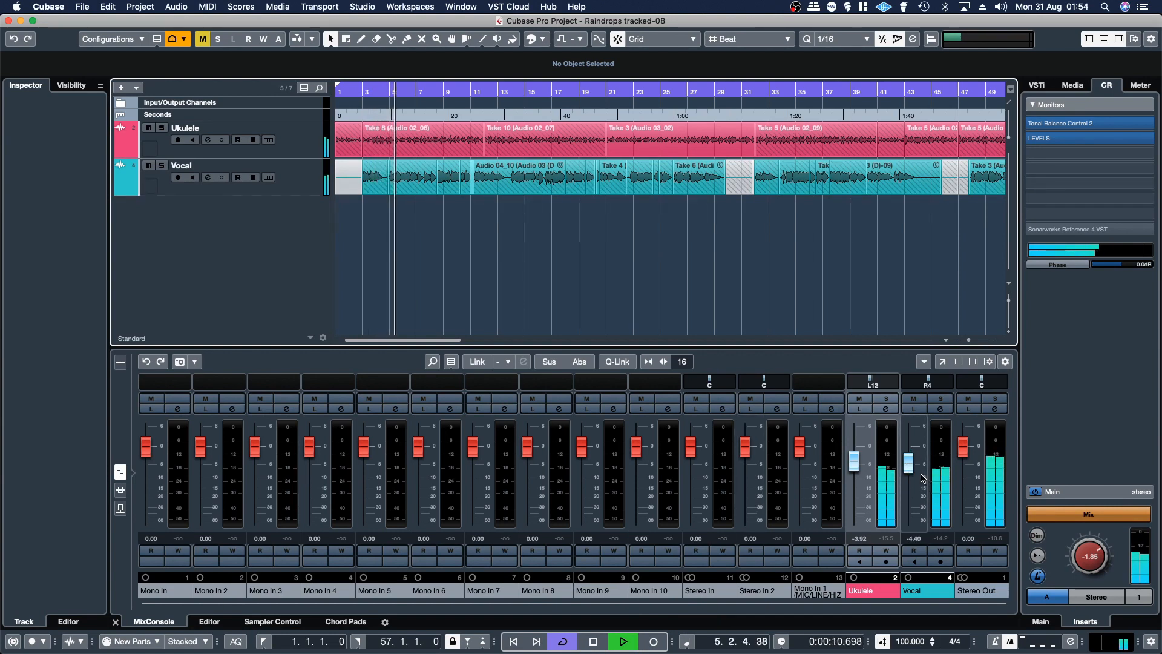
drag(909, 465, 909, 463)
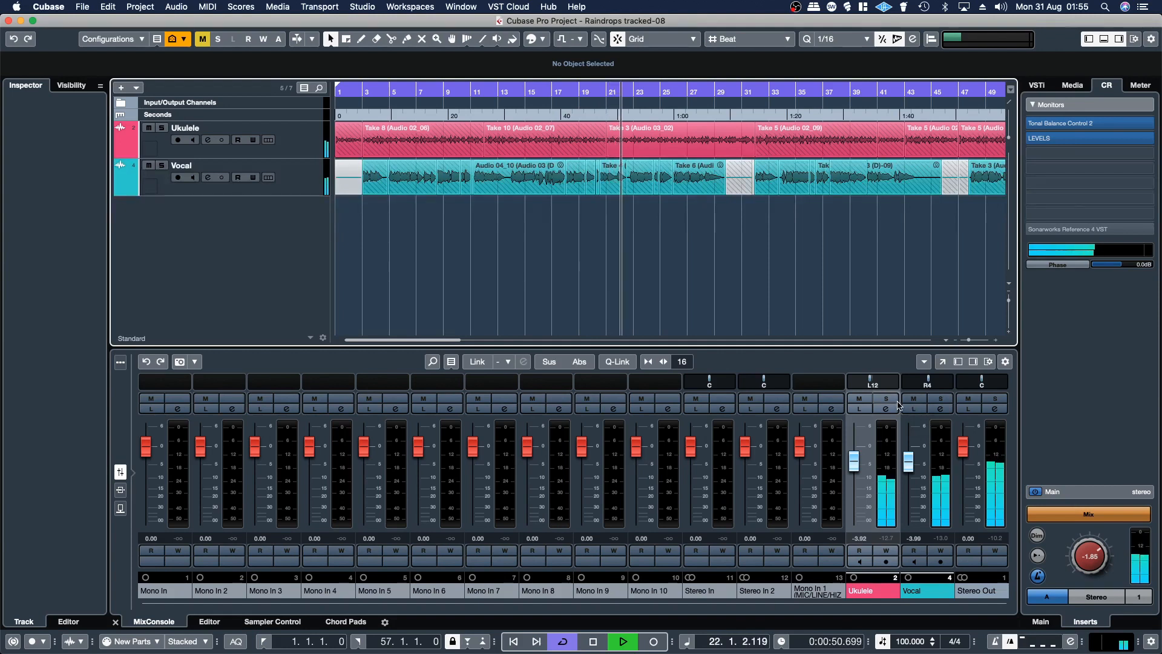
- Solo the Ukulele channel and open its QuickAG insert
click(879, 398)
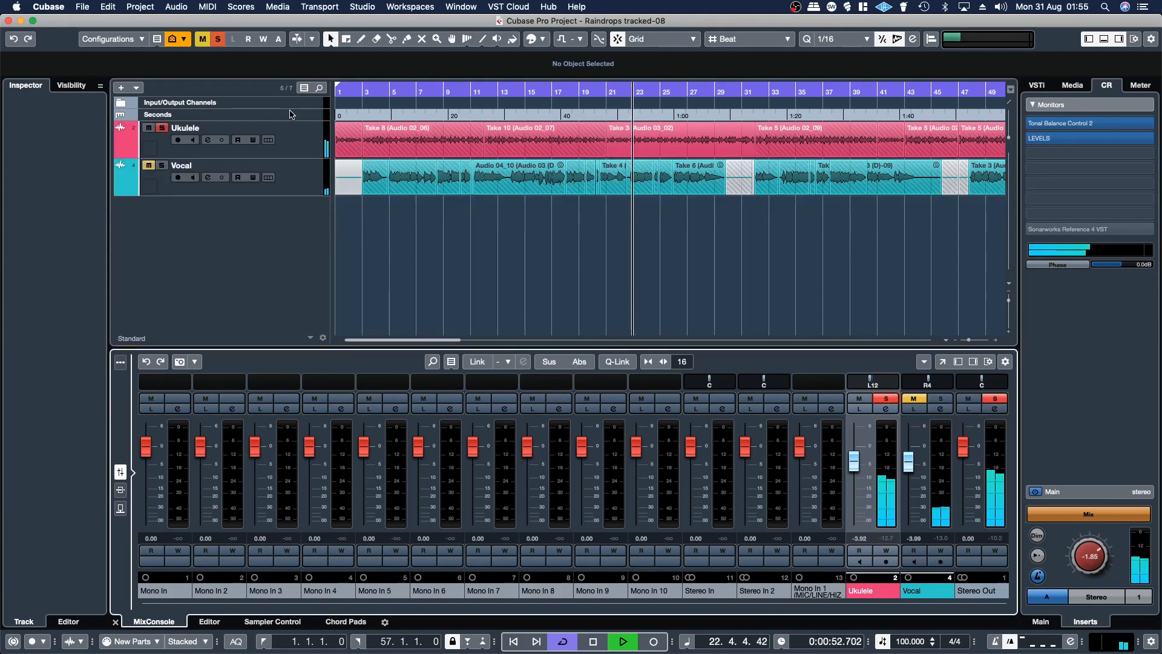
click(208, 140)
click(530, 193)
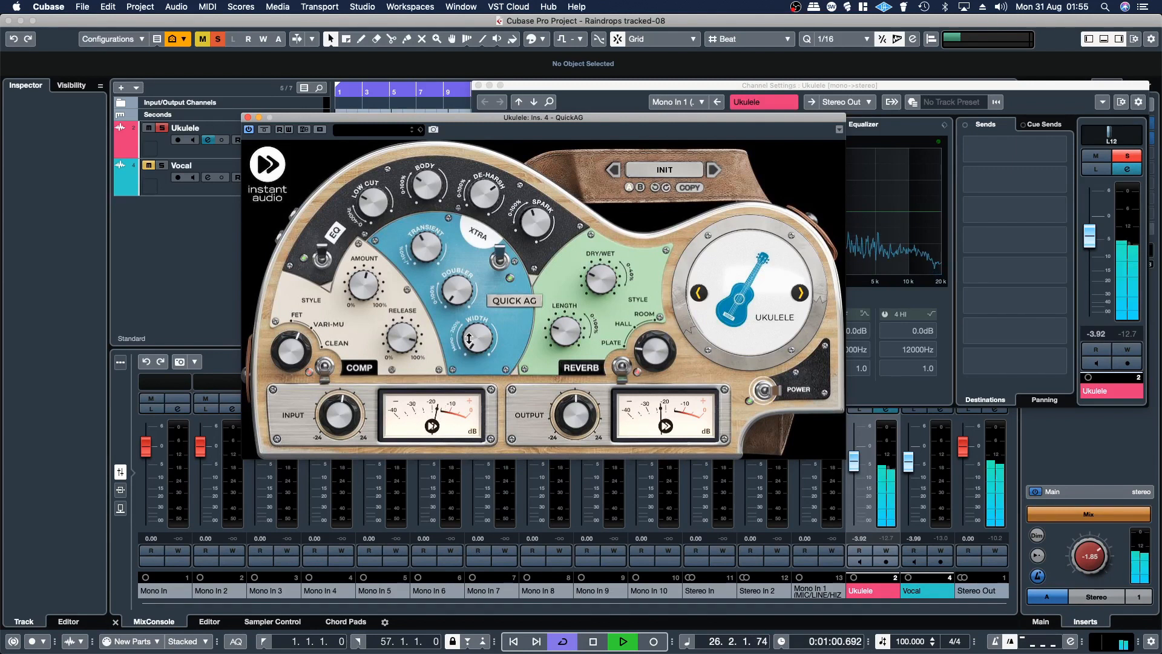
- Bypass the MorphVerb insert on the Ukulele channel, moving the QuickAG window clear of the insert list
drag(520, 124, 304, 131)
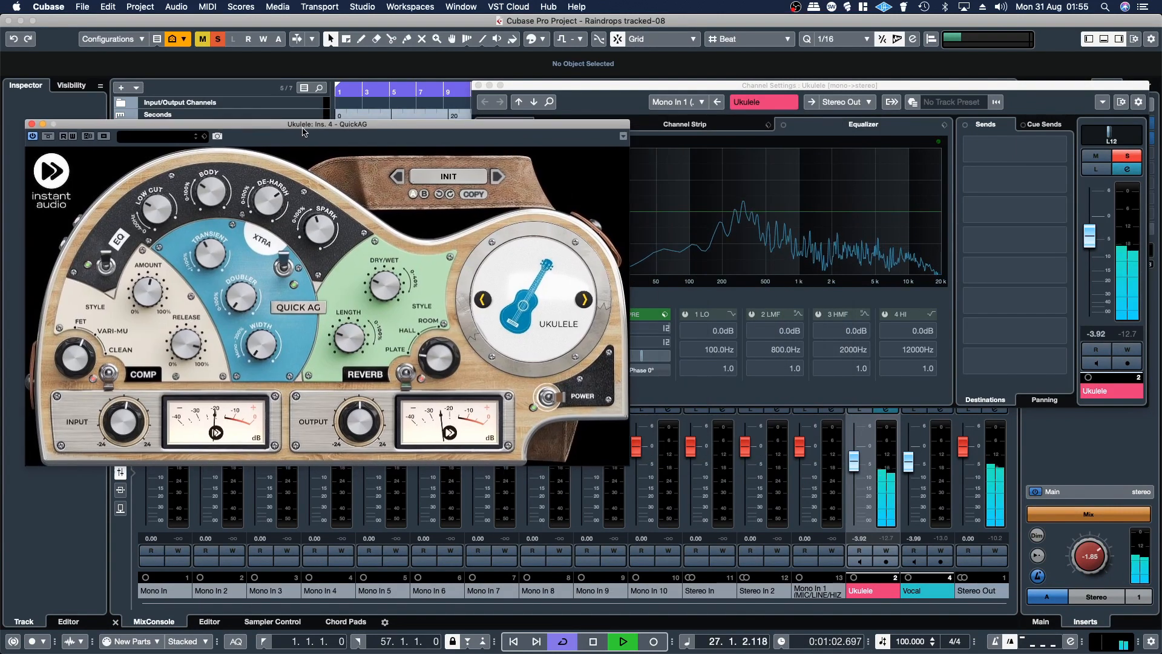
click(551, 186)
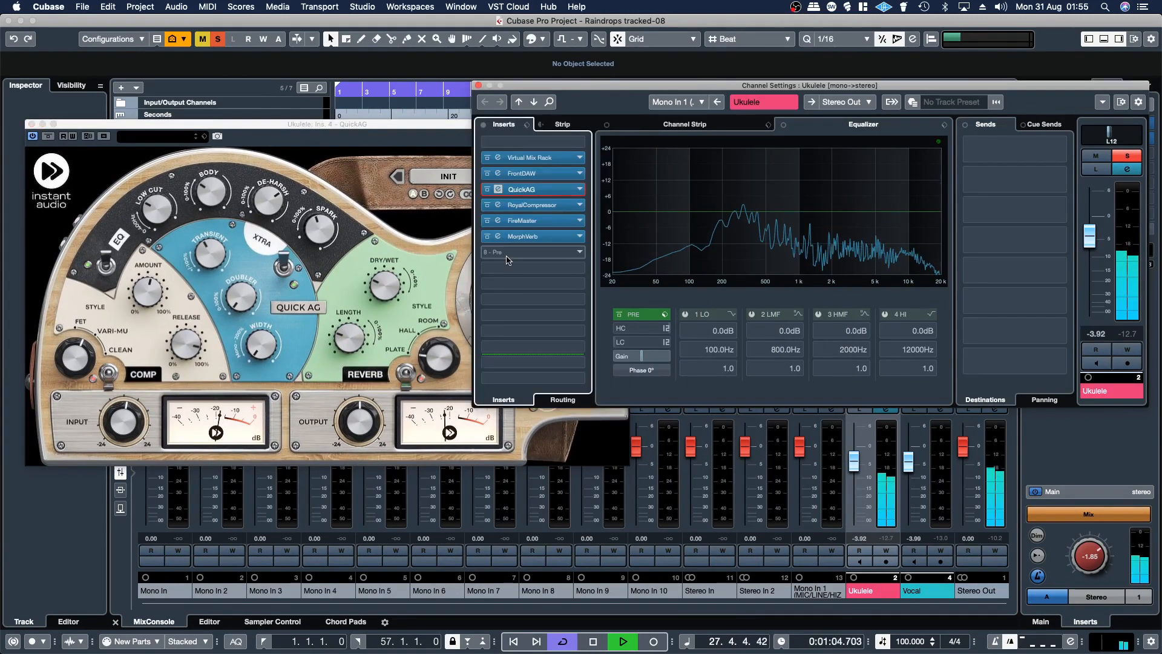
click(487, 236)
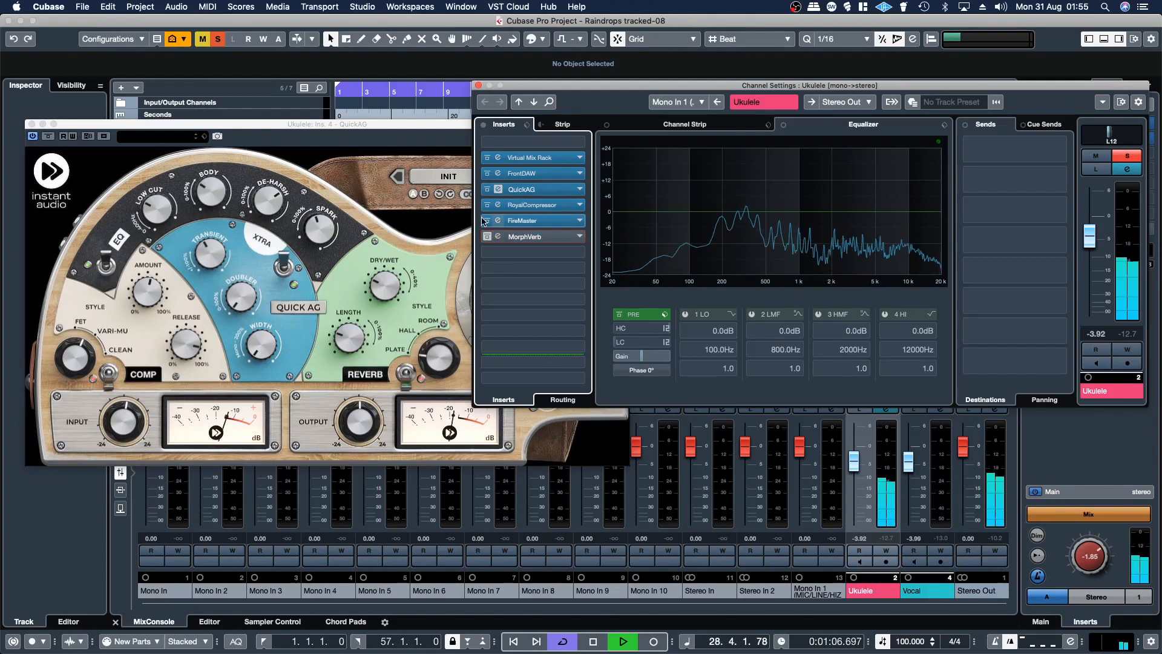
- Adjust the Dry/Wet amount and Style of QuickAG's reverb section while the ukulele plays
drag(347, 128, 537, 124)
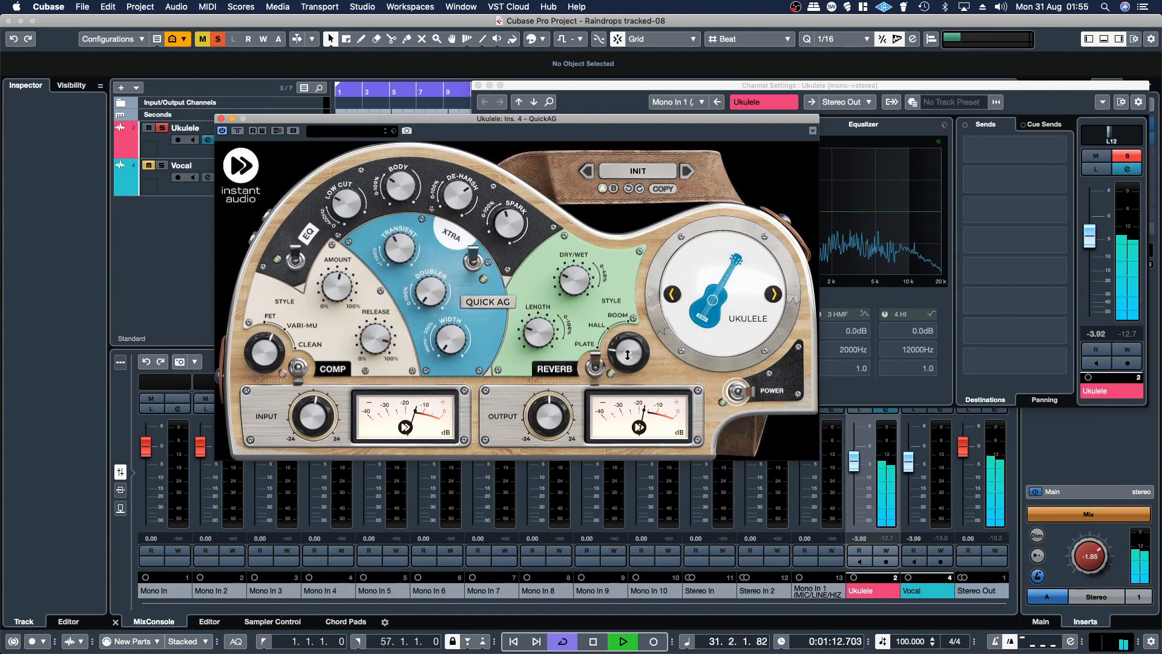
drag(585, 287, 585, 284)
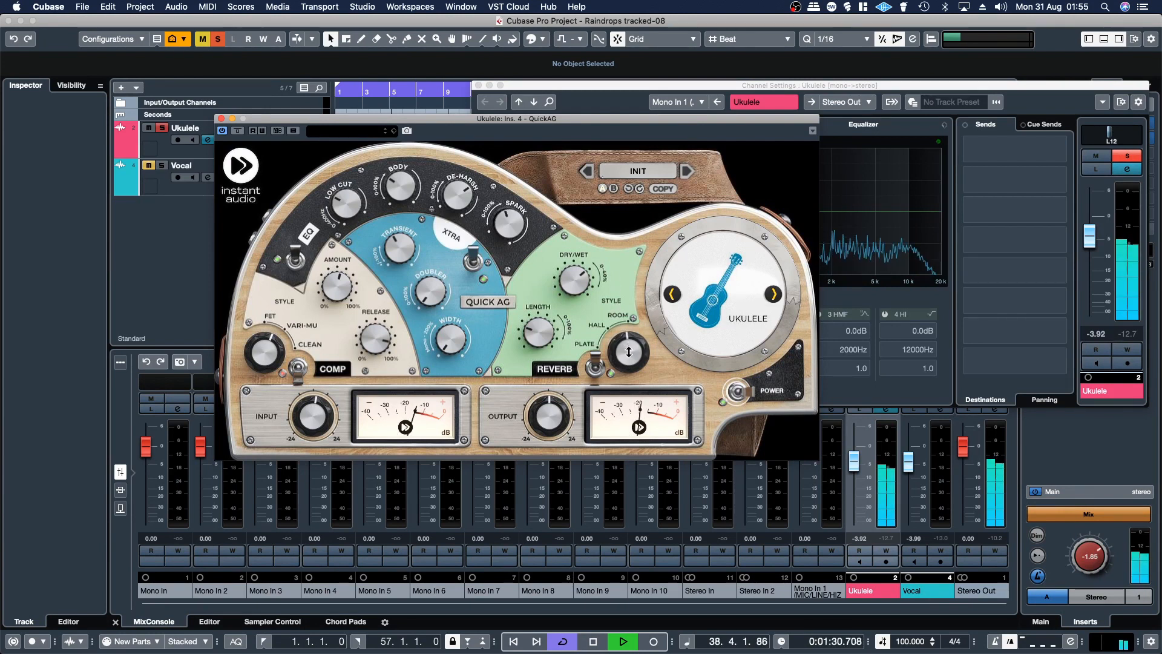
drag(629, 351, 633, 457)
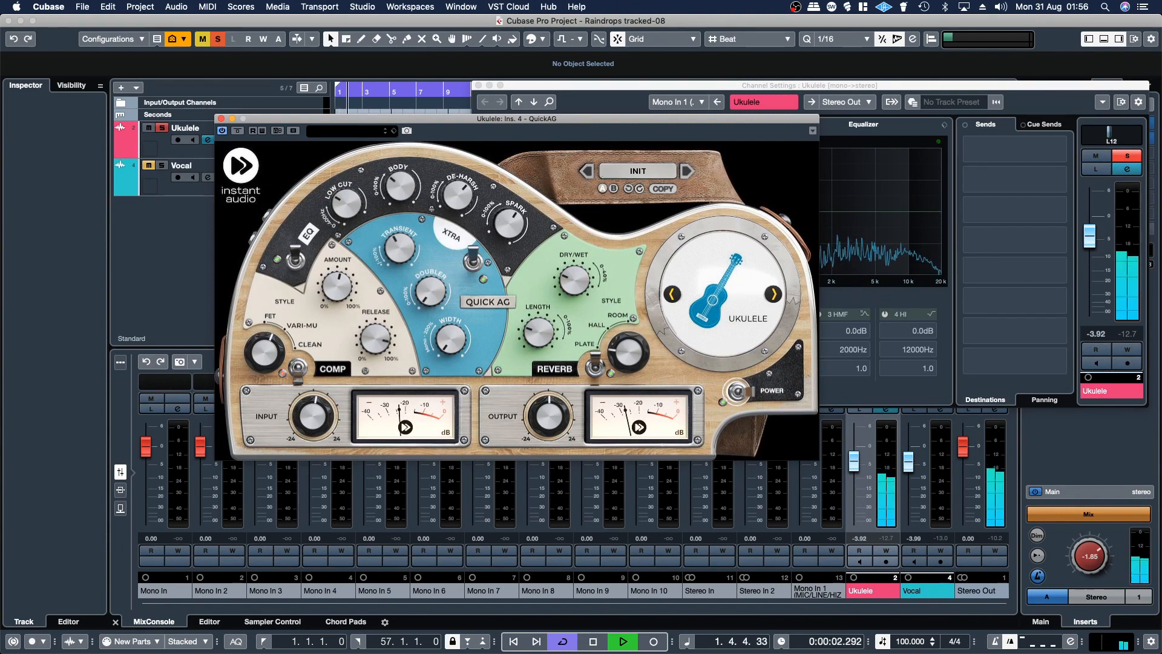
- Compare the soloed ukulele with QuickAG's EQ section off and on, and check the effect of its compressor switch
click(302, 262)
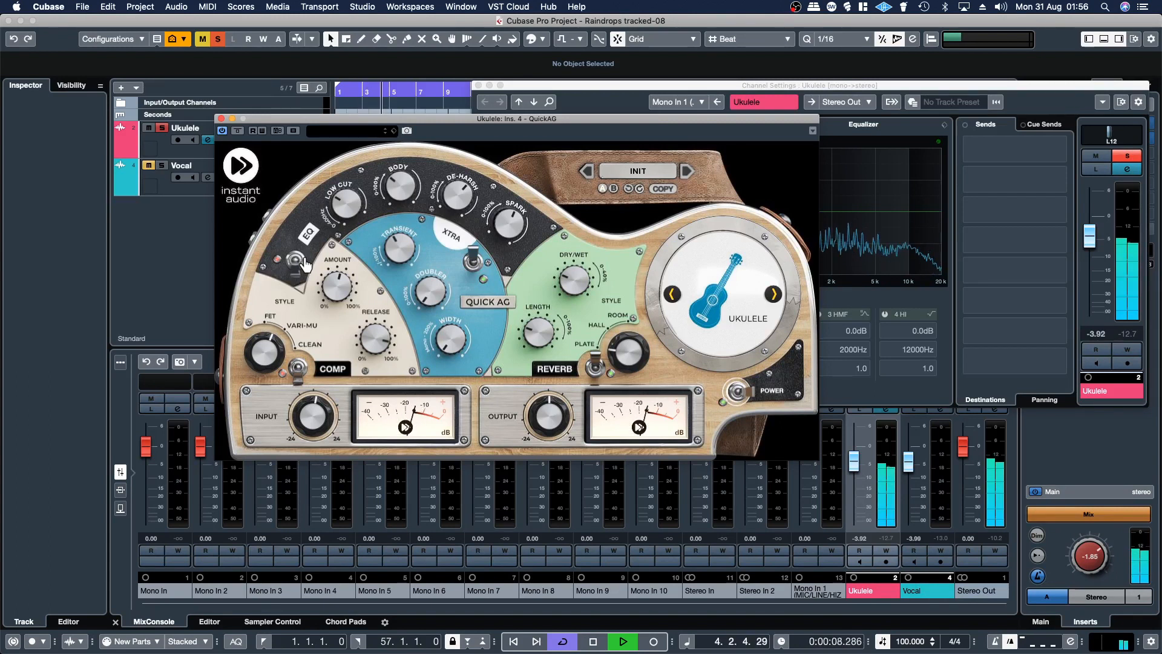
click(303, 263)
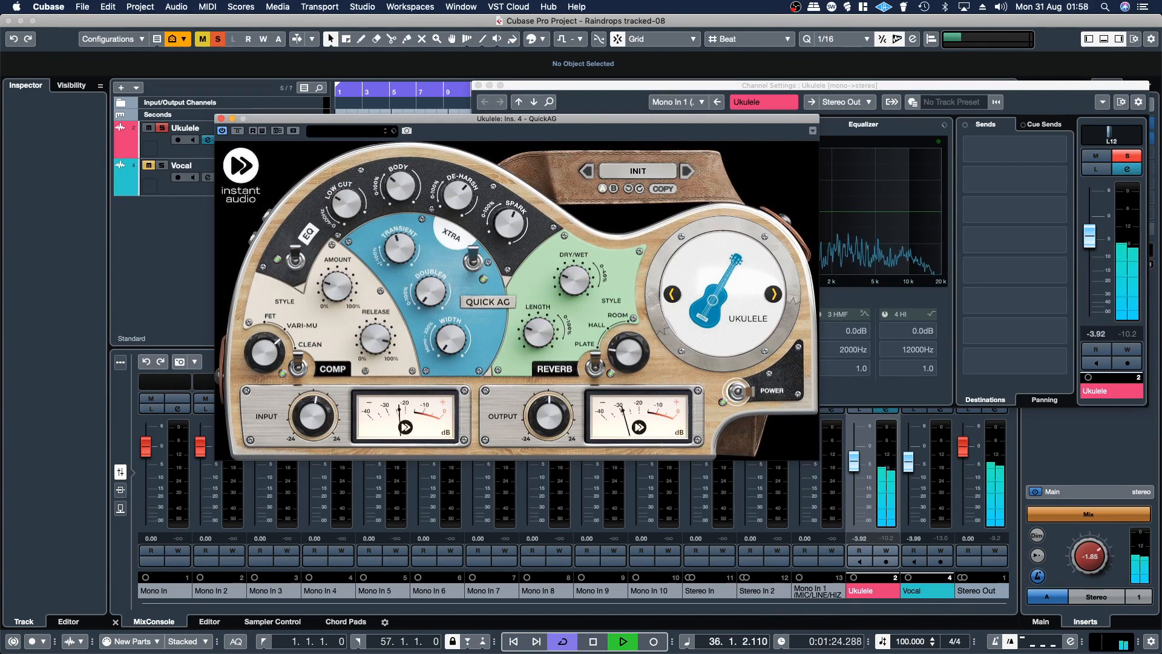
click(299, 367)
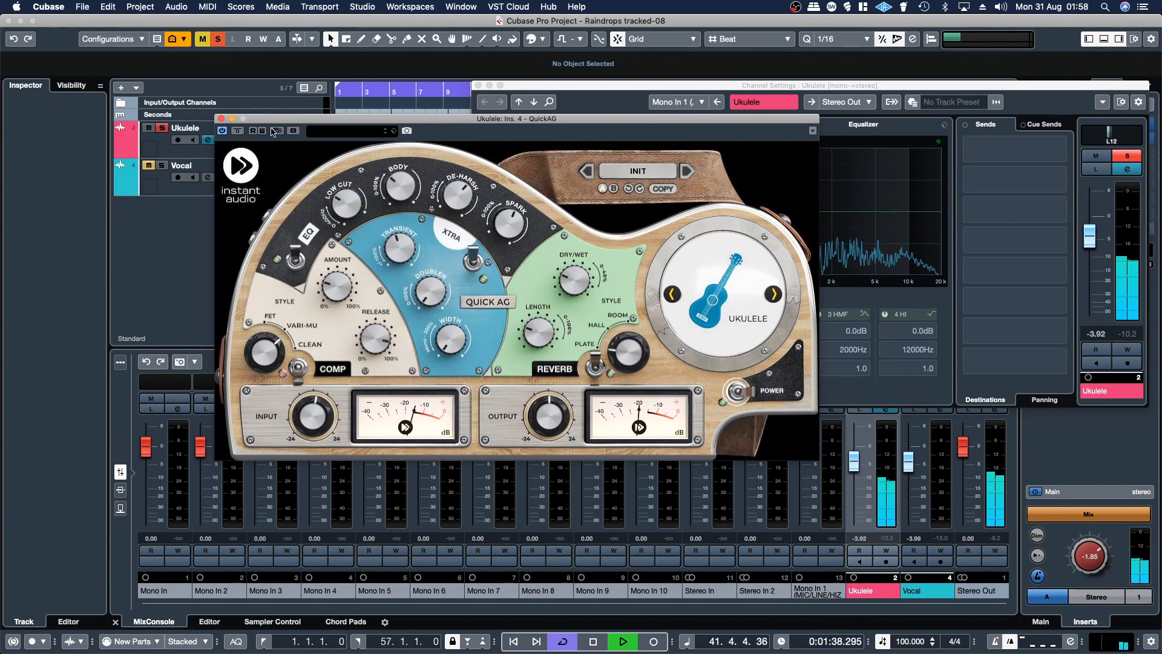
- Compare the ukulele with QuickAG bypassed and active, switch off its reverb section, and close the plug-in
click(239, 133)
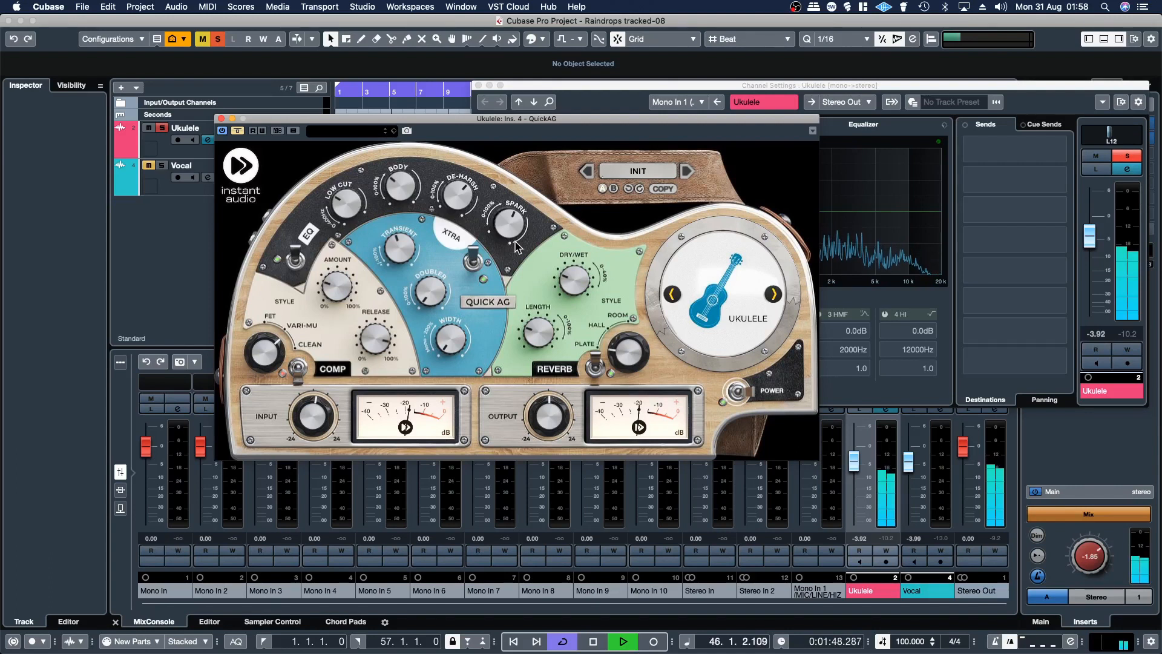
click(239, 132)
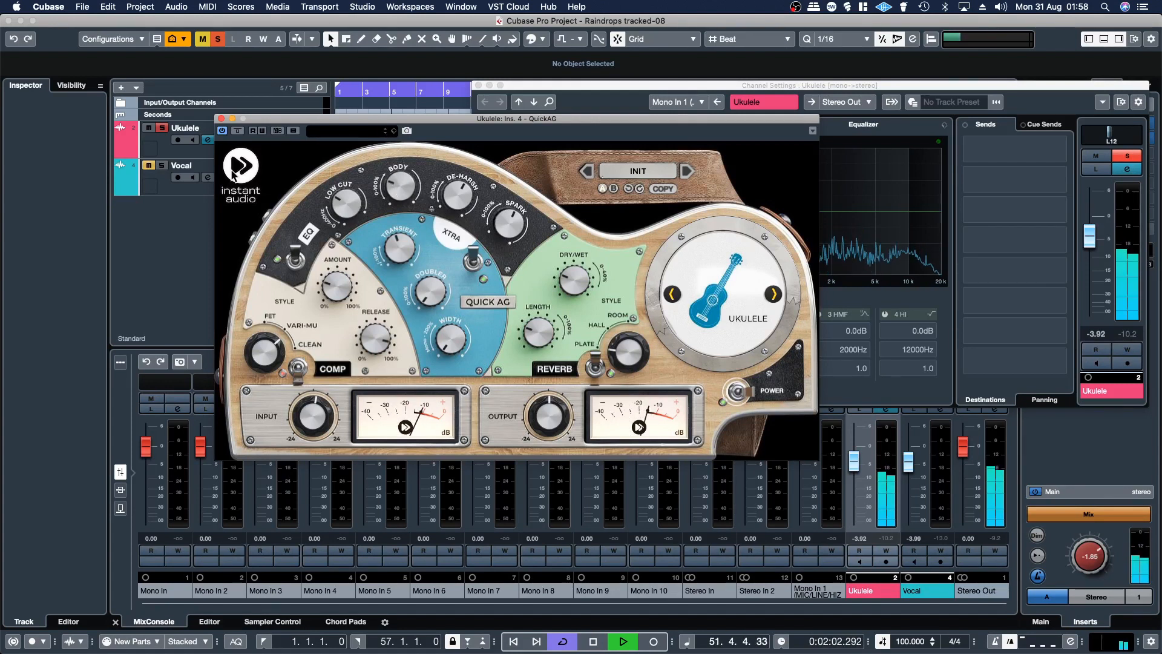
click(238, 131)
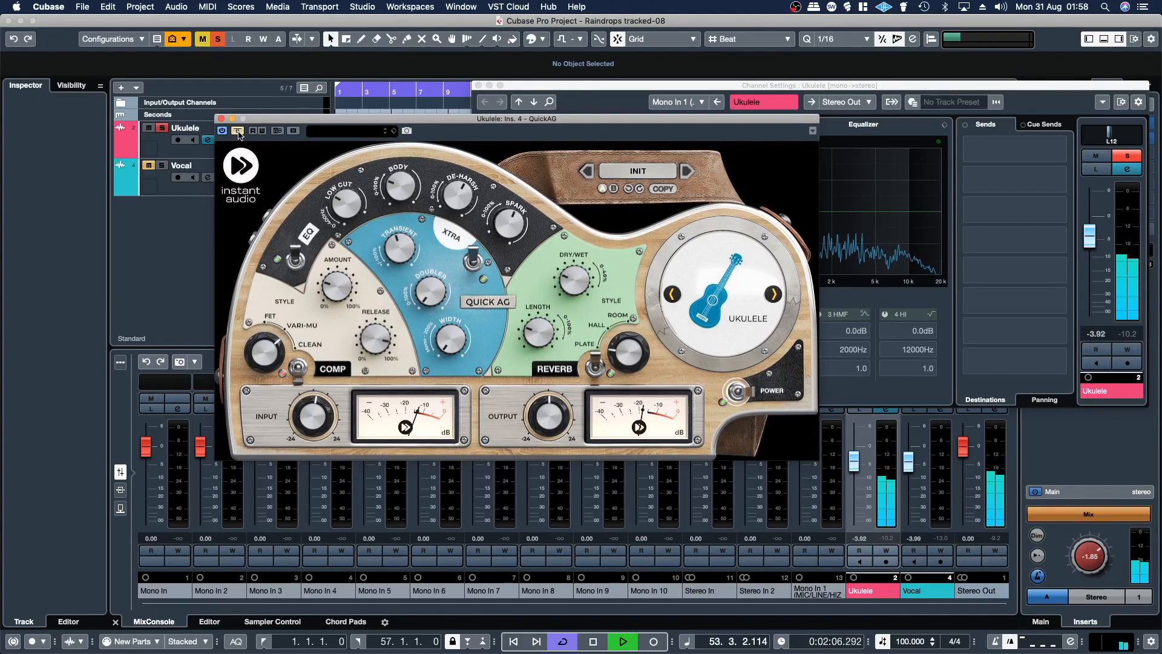
click(605, 365)
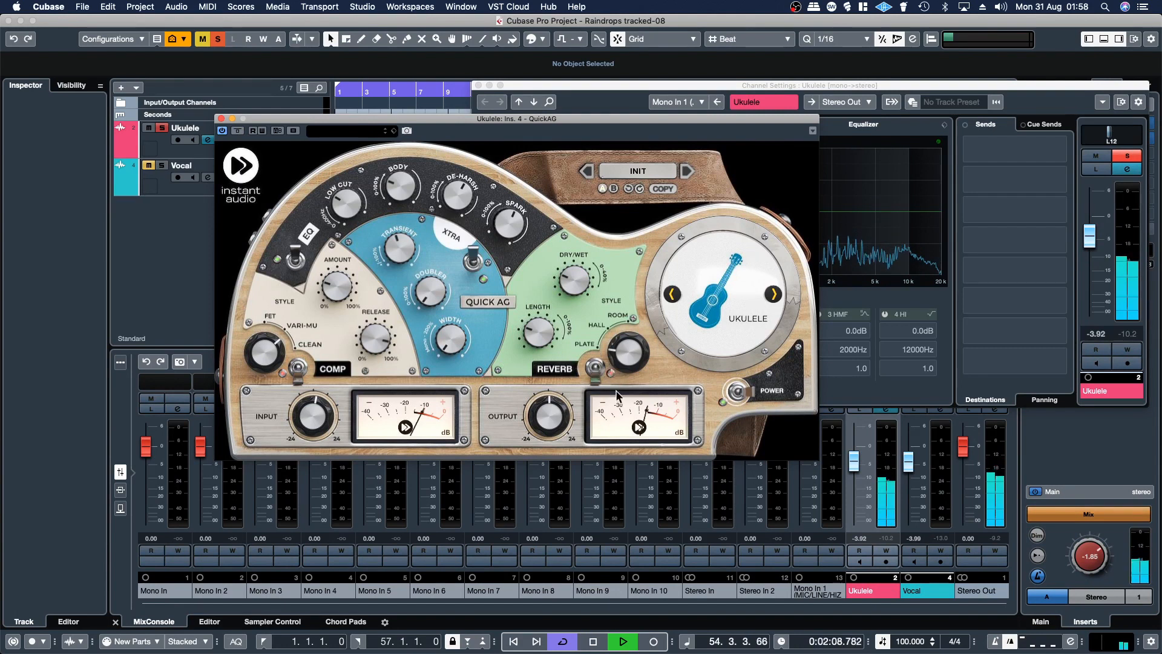
click(221, 119)
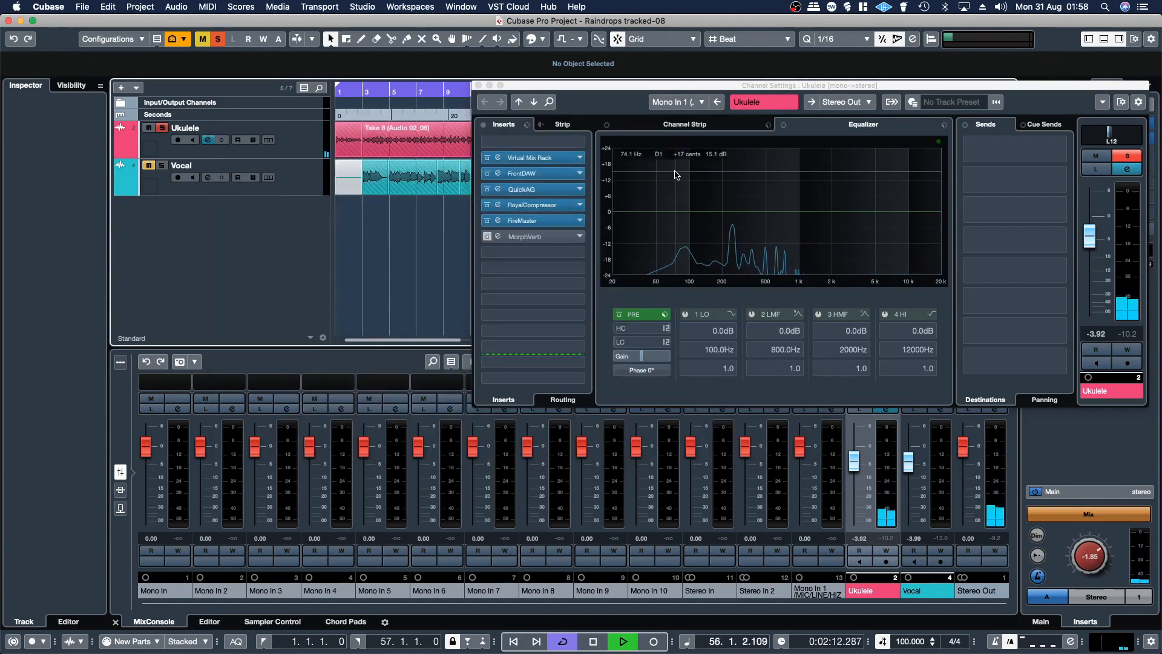
- Restart playback from the project start and compare the ukulele with the FrontDAW insert bypassed and active
key(space)
click(516, 644)
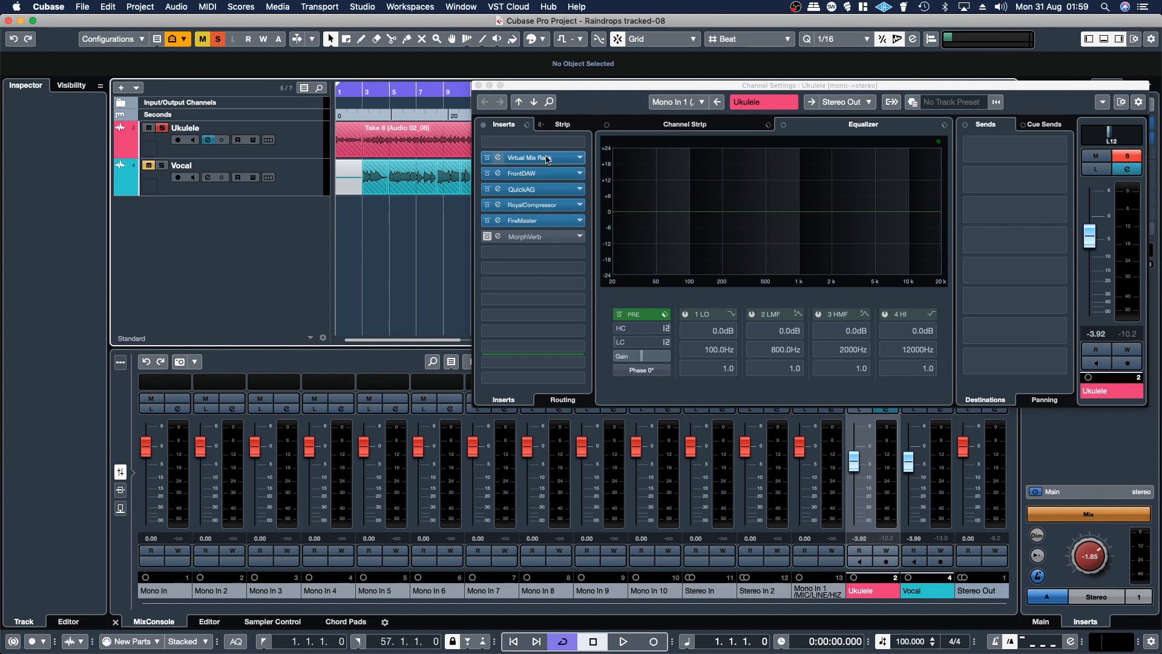
double_click(530, 173)
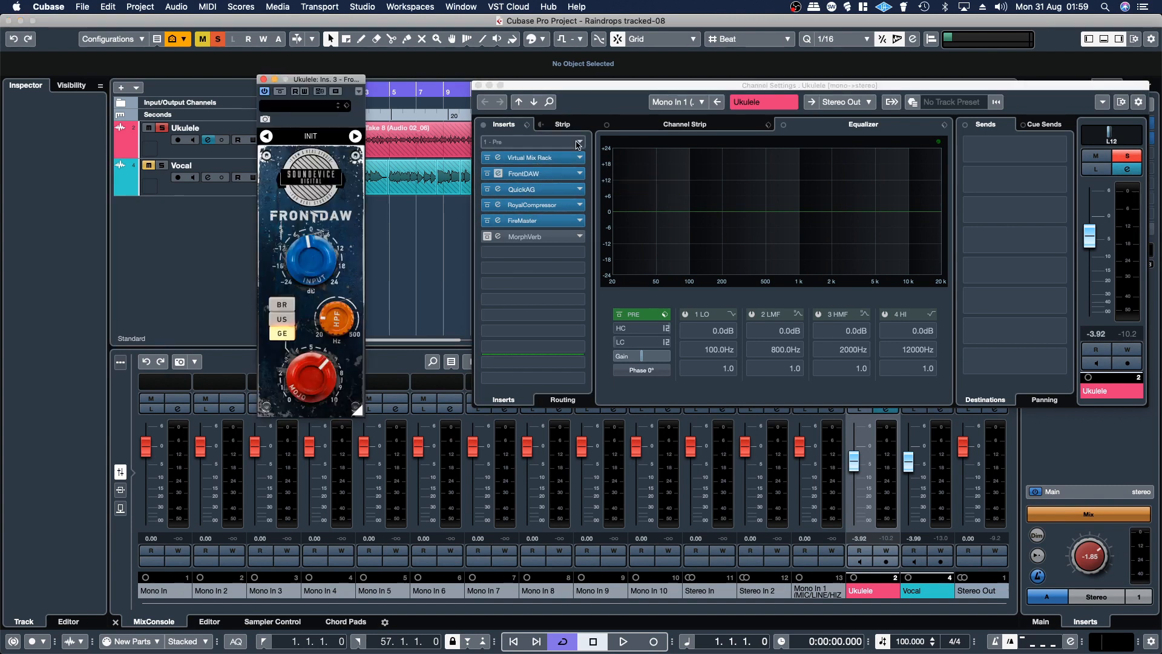
key(space)
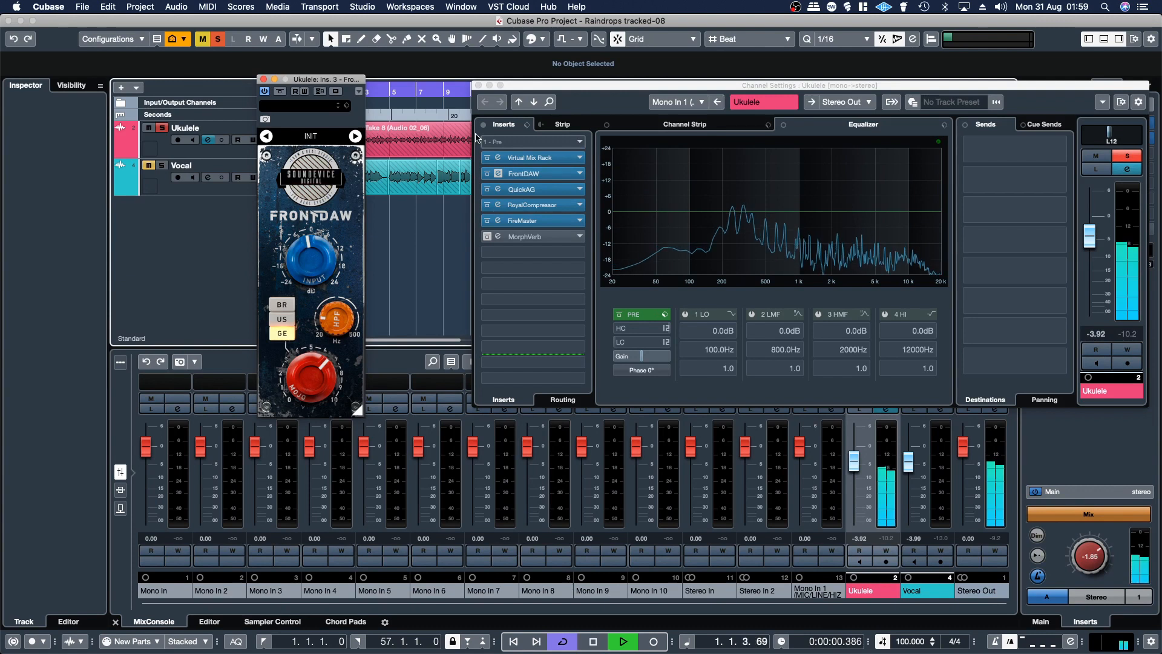
click(280, 91)
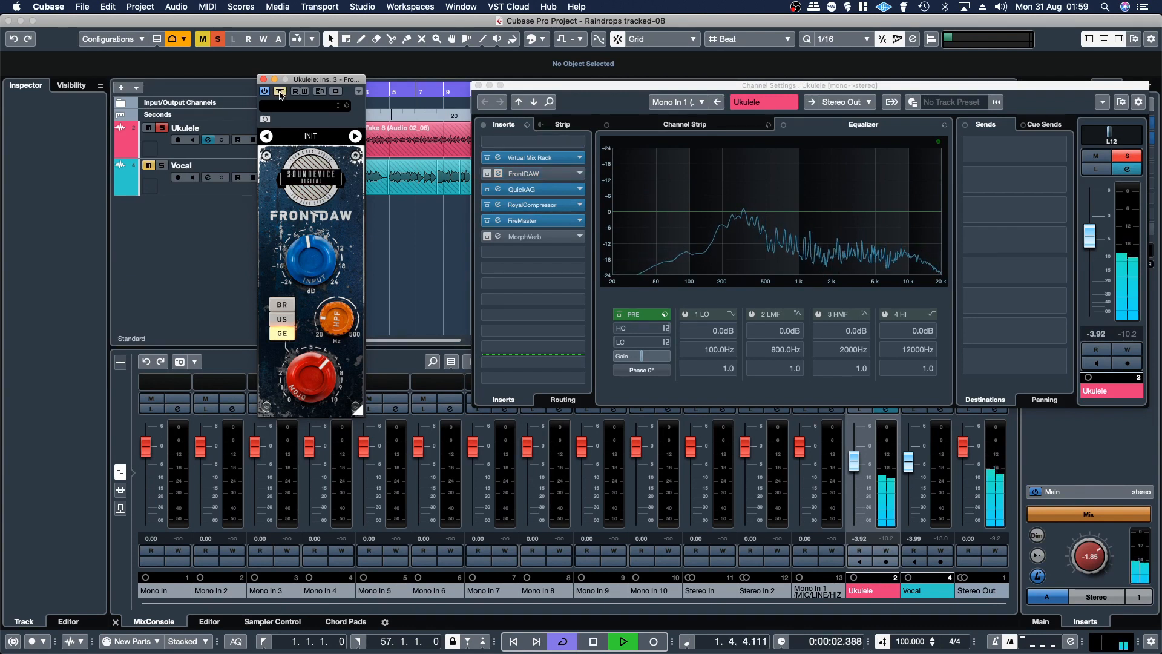
click(279, 91)
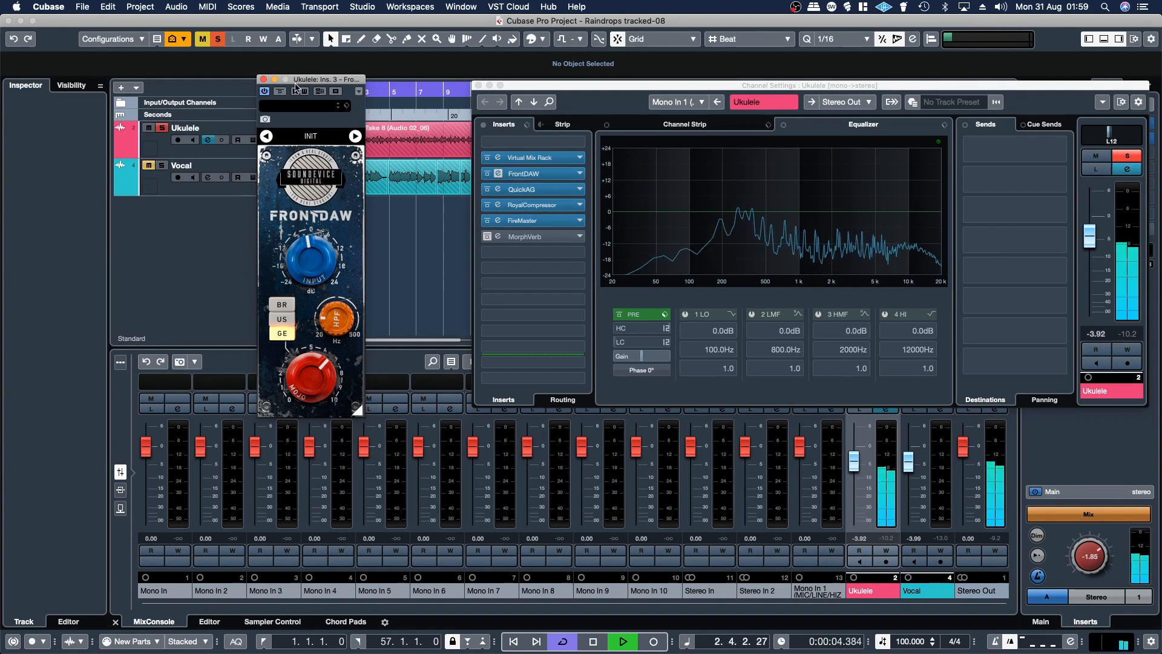
- Audition the US and BR modes in FrontDAW on the ukulele and choose US
drag(302, 84, 334, 60)
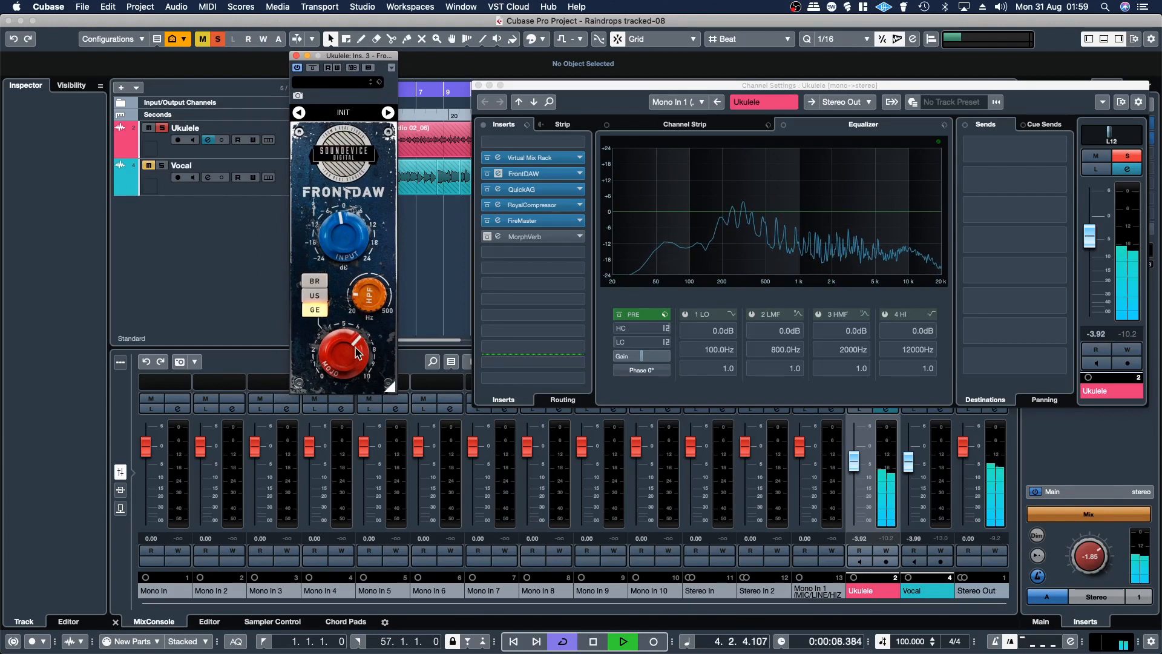
click(316, 294)
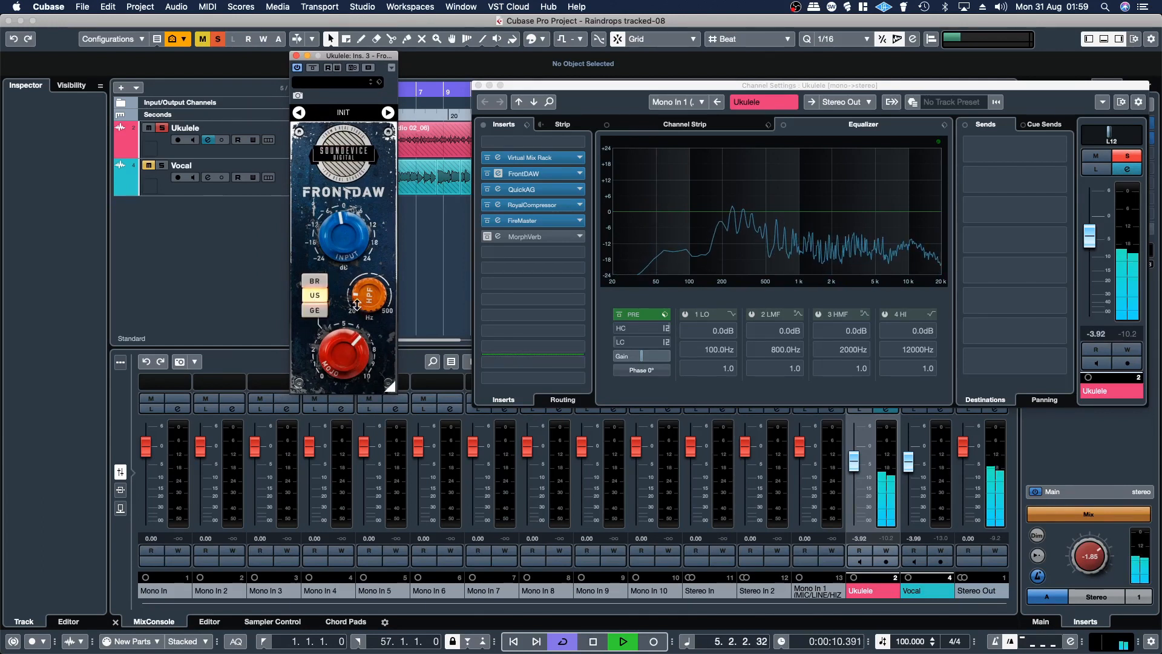
click(319, 282)
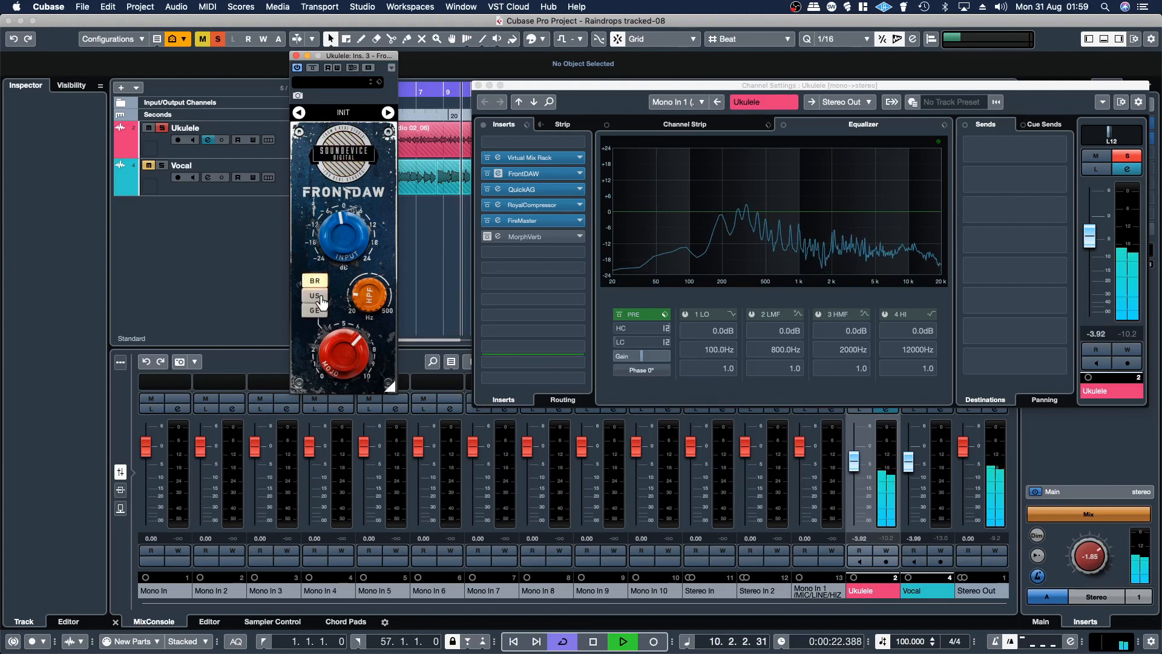
click(315, 297)
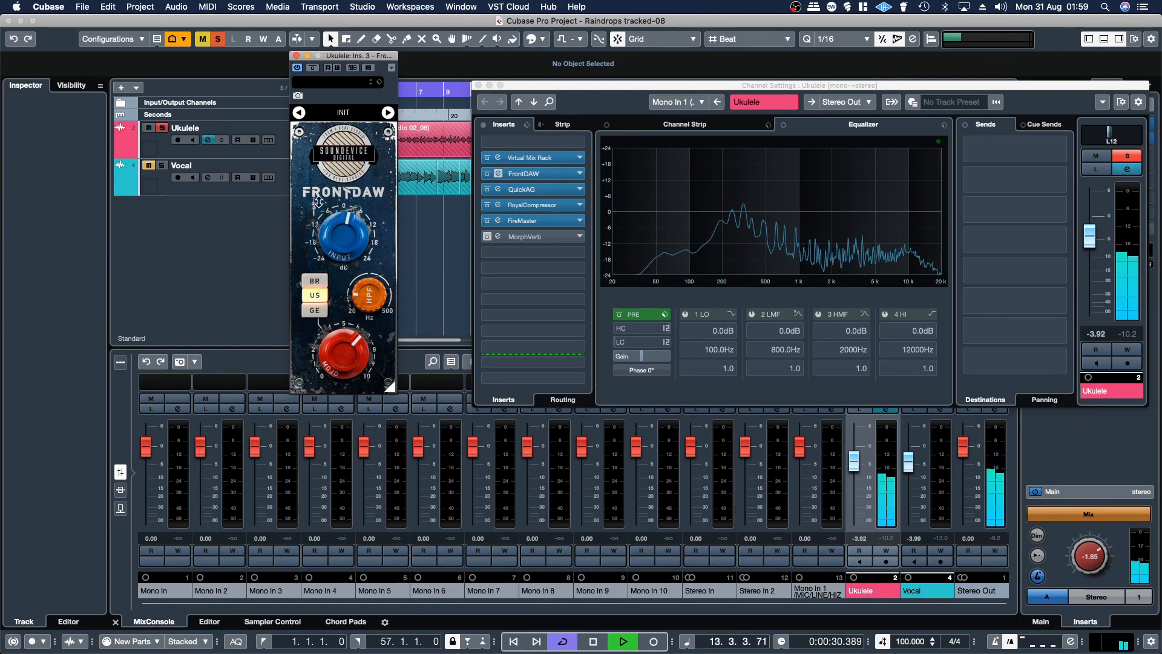
- Adjust the Mojo amount in the ukulele's FrontDAW, compare the sound bypassed and active, and close the plug-in
click(312, 67)
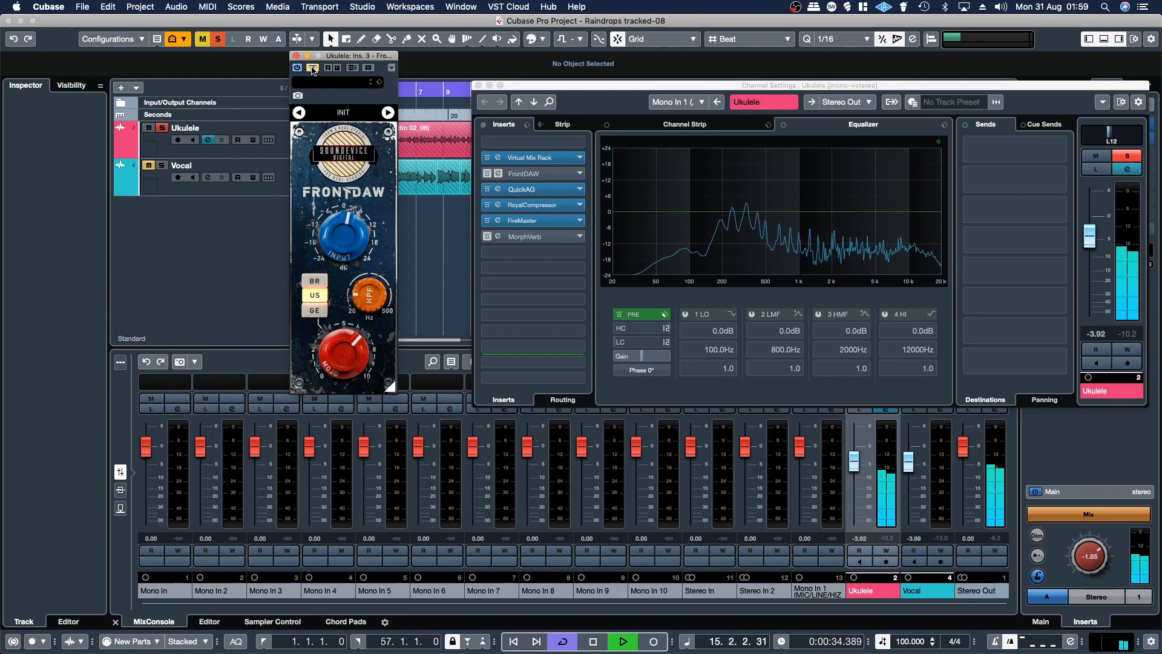
click(313, 68)
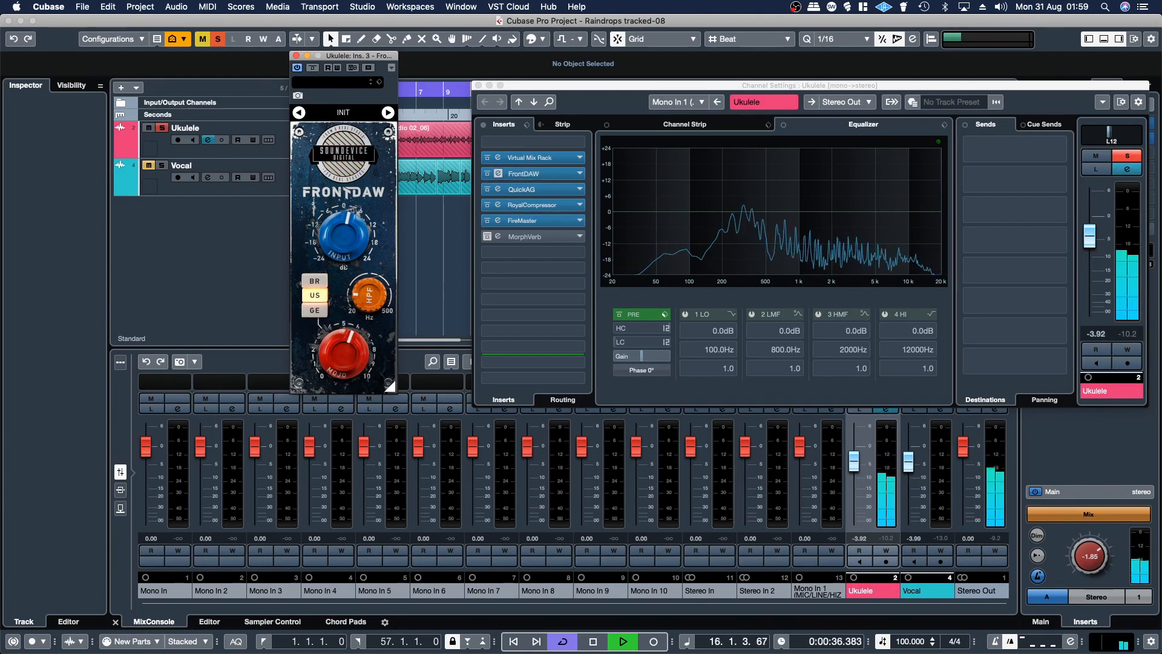
drag(344, 354, 351, 382)
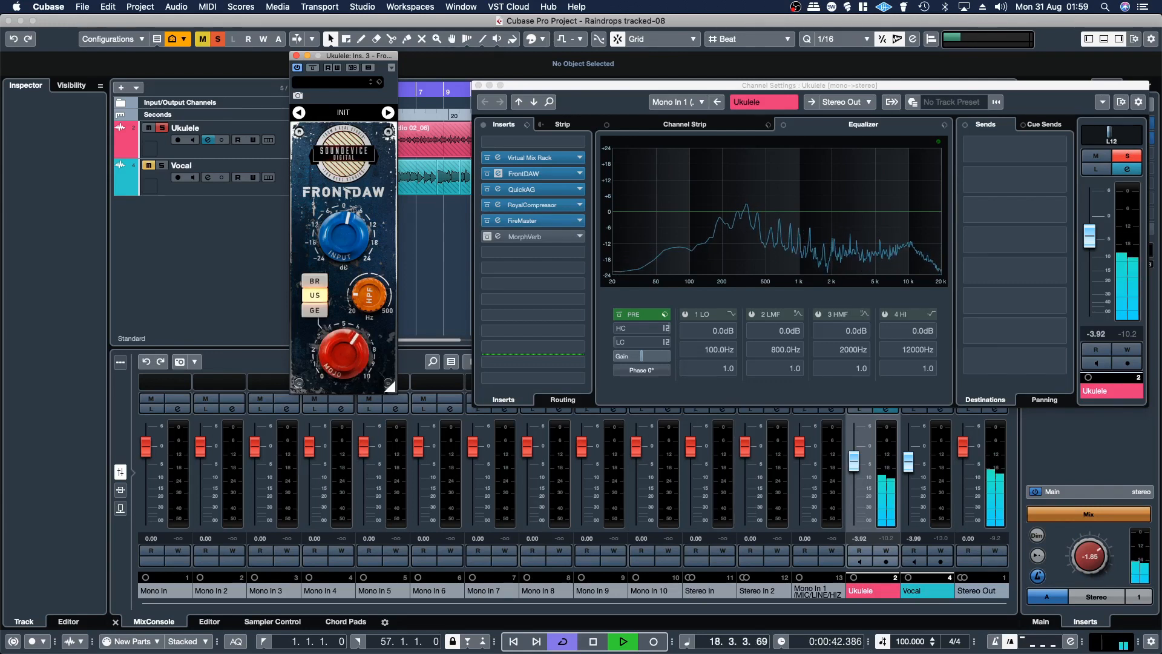
click(312, 68)
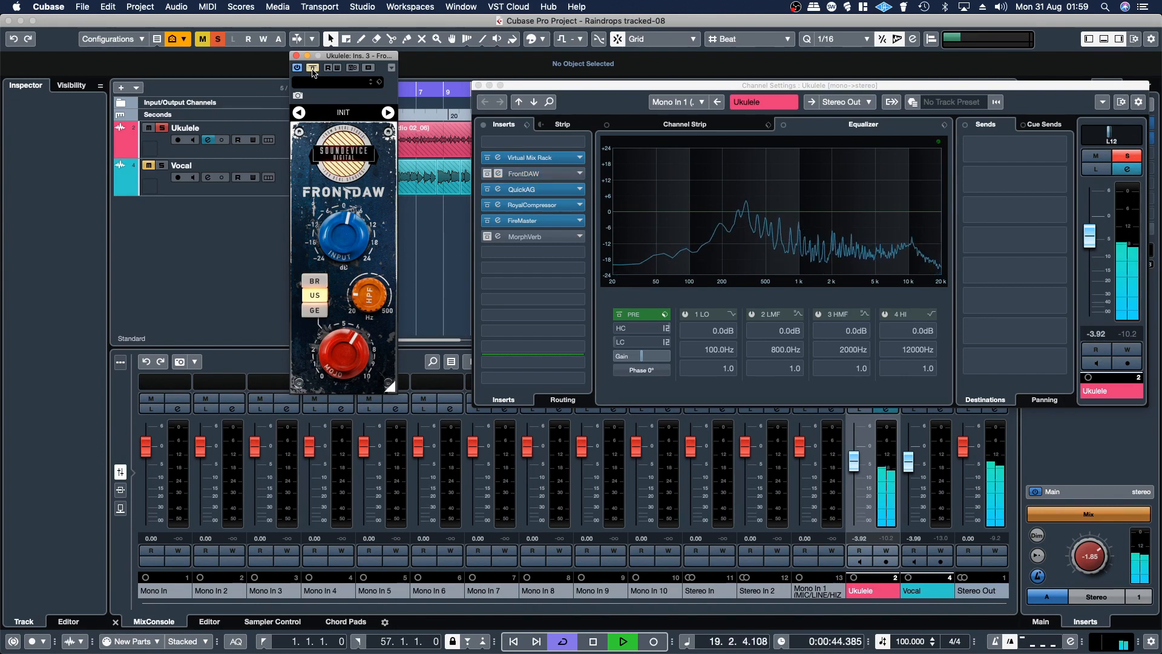
click(312, 68)
click(296, 56)
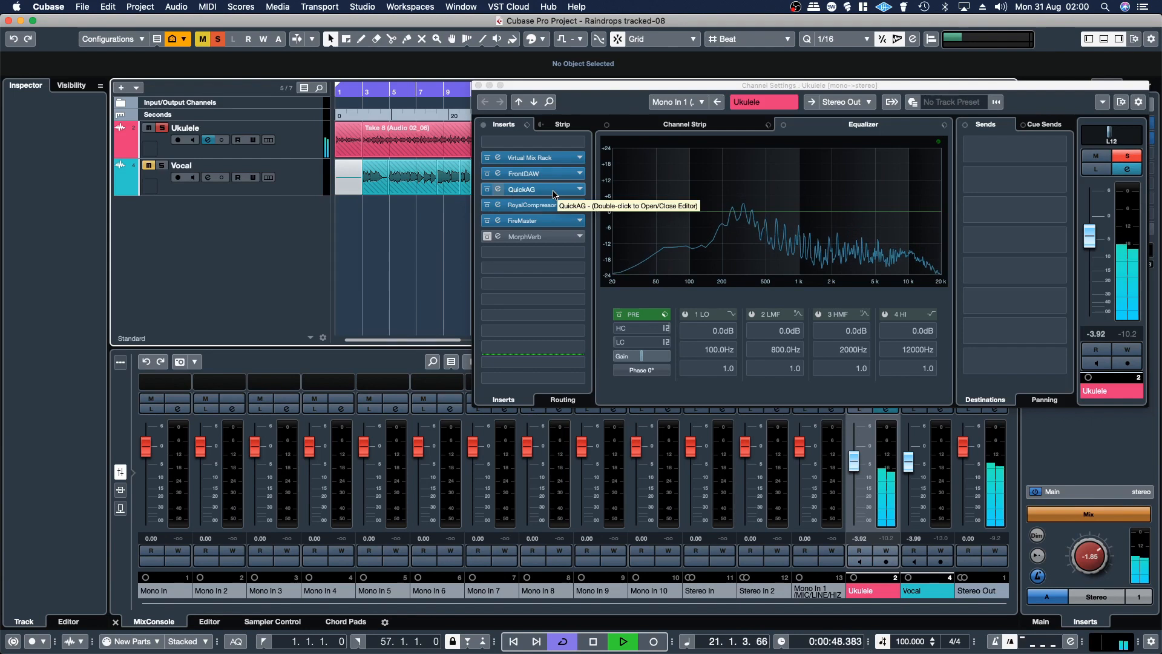
- Review the RoyalCompressor and FireMaster inserts on the ukulele while it plays, closing each plug-in again
click(533, 207)
click(532, 207)
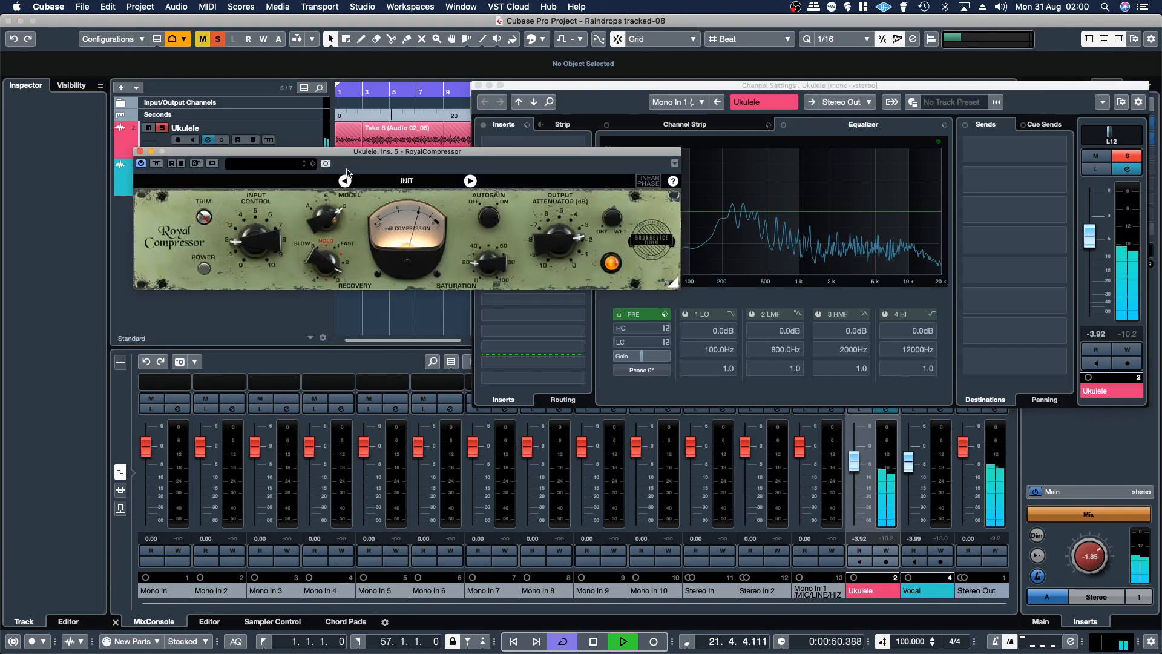
drag(354, 149, 408, 167)
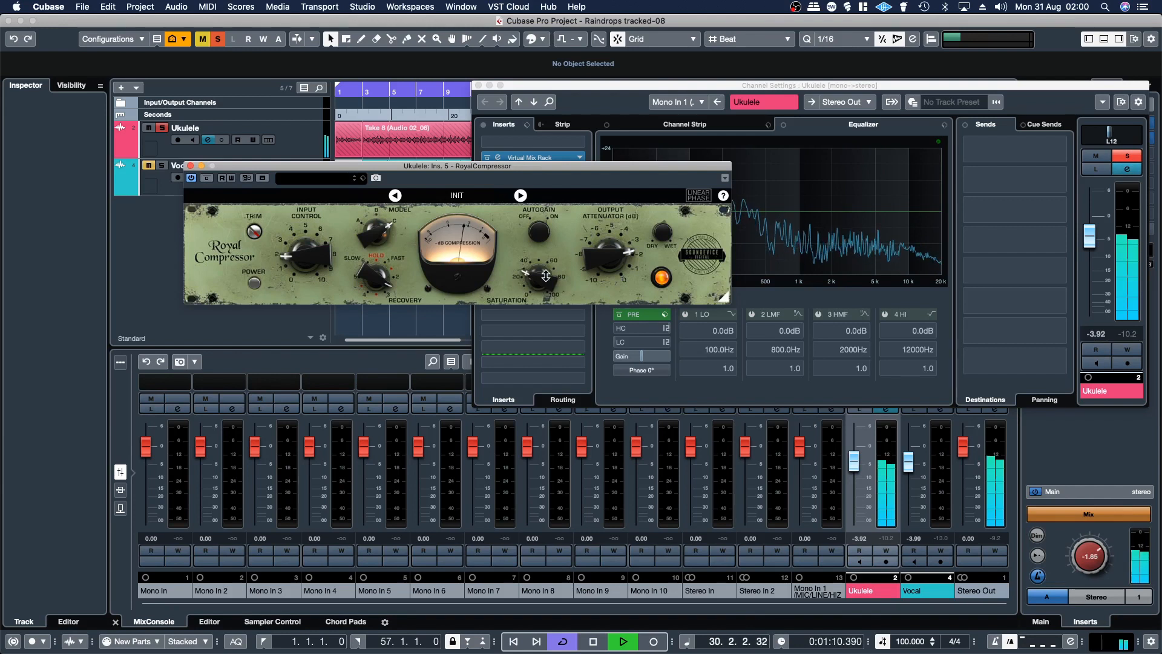
click(191, 167)
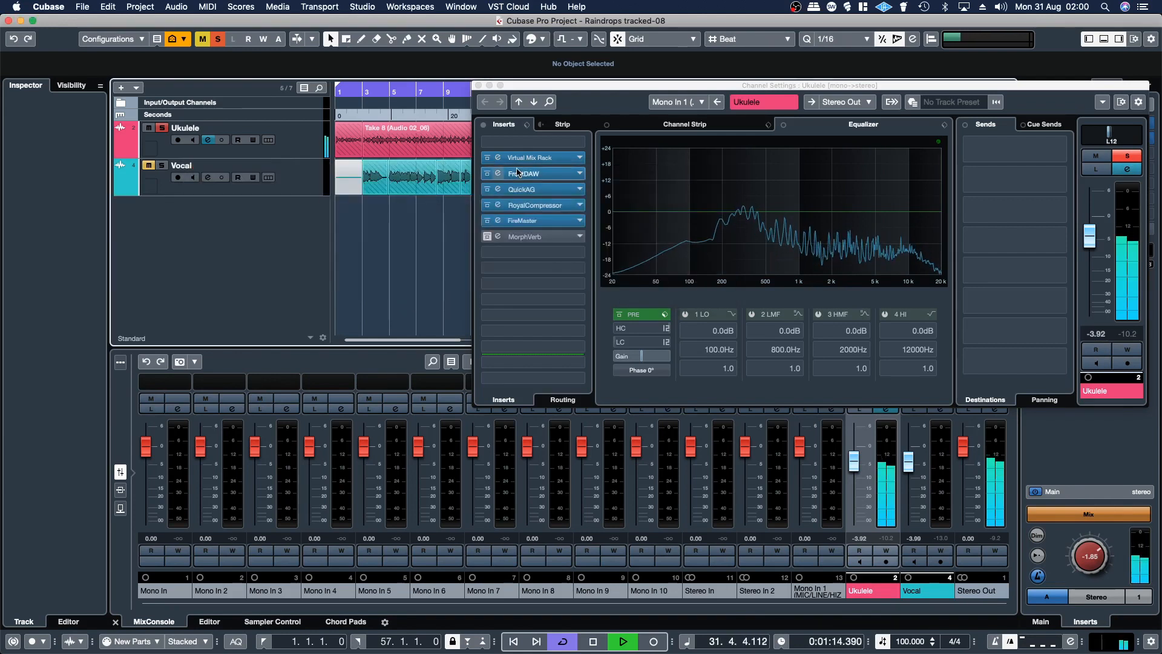
click(523, 227)
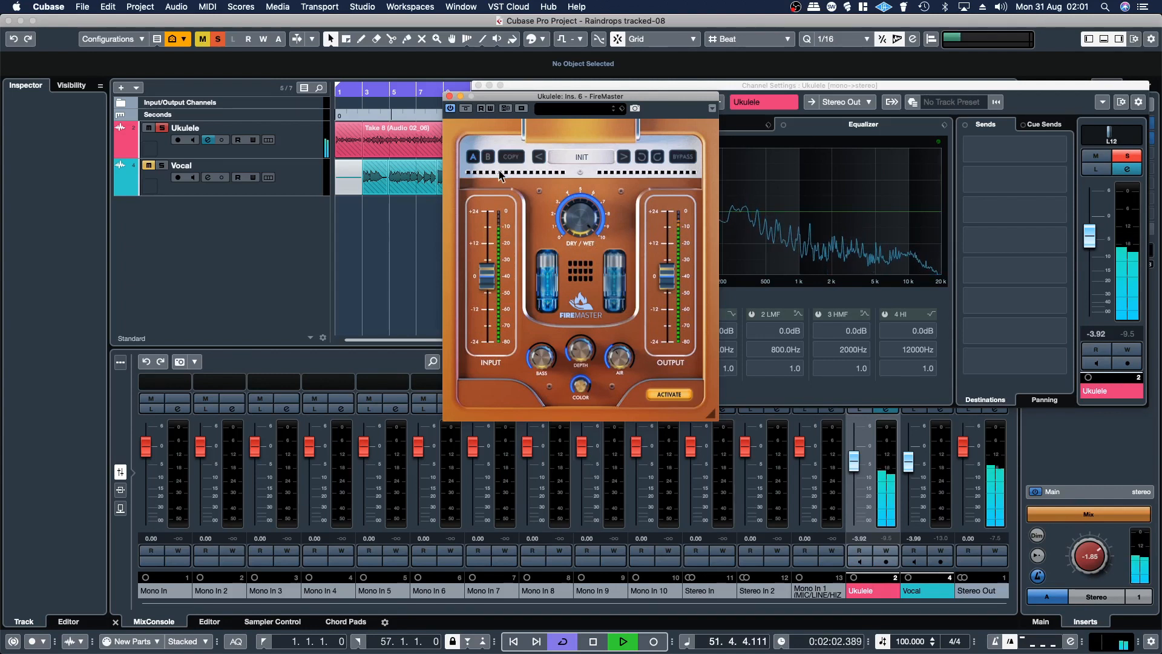
click(448, 96)
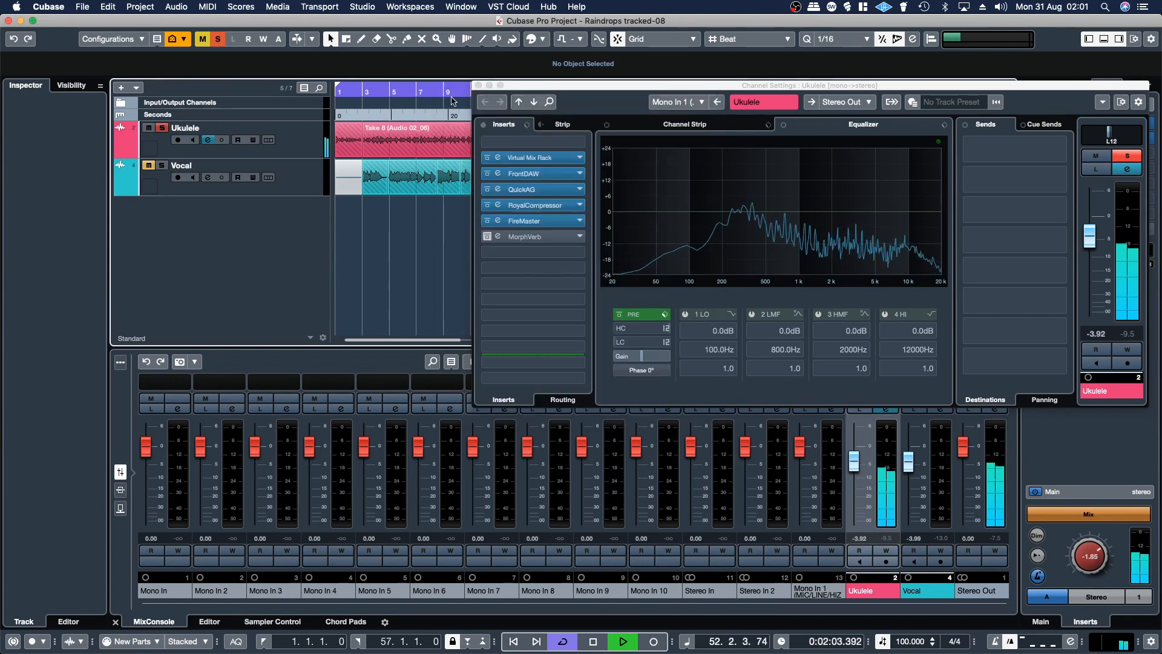
- Activate the ukulele's MorphVerb, audition reverb types from Echoes to Hall with a raised dry/wet mix, and leave it on Hall
double_click(524, 240)
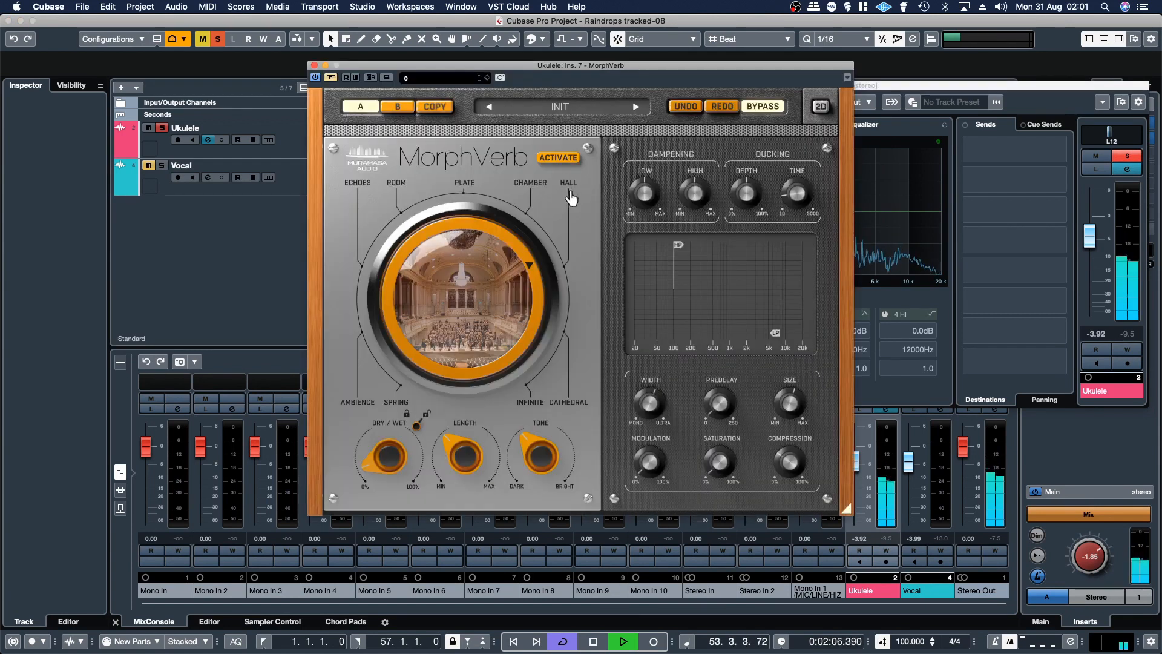
click(332, 78)
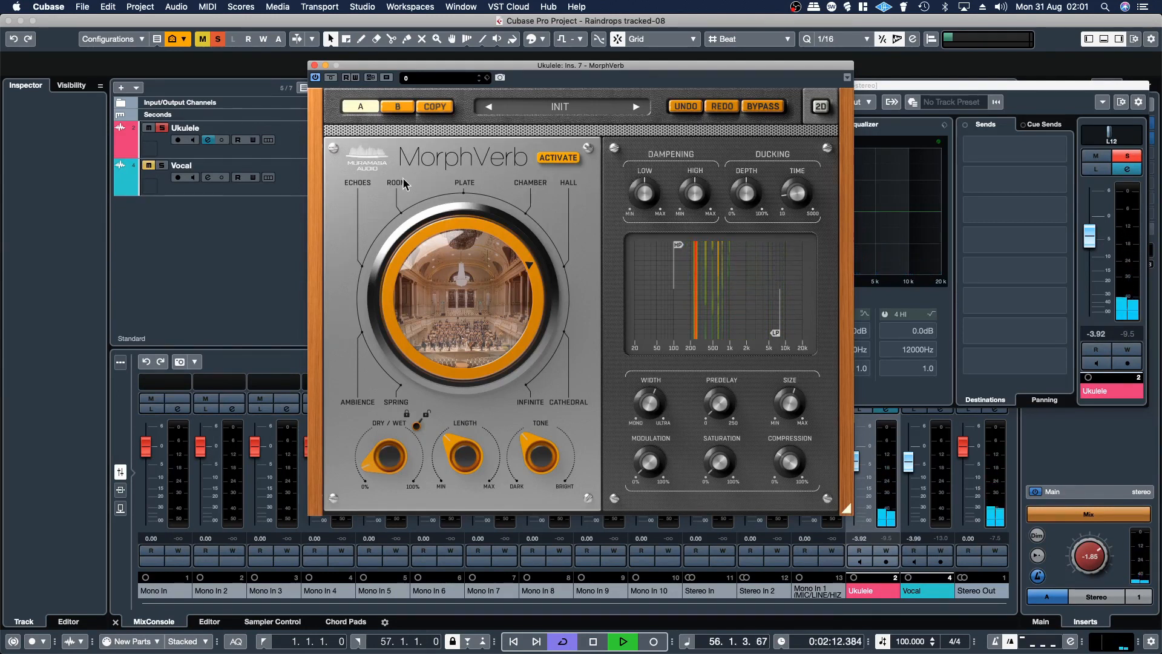
drag(443, 70, 575, 66)
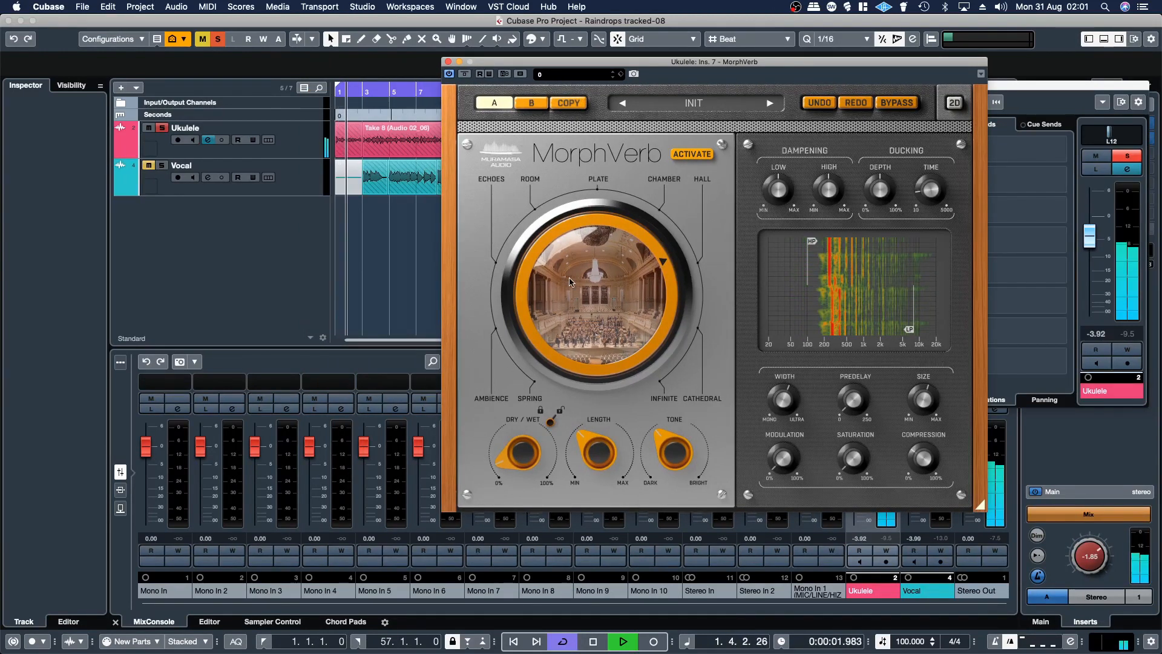
drag(569, 282, 569, 340)
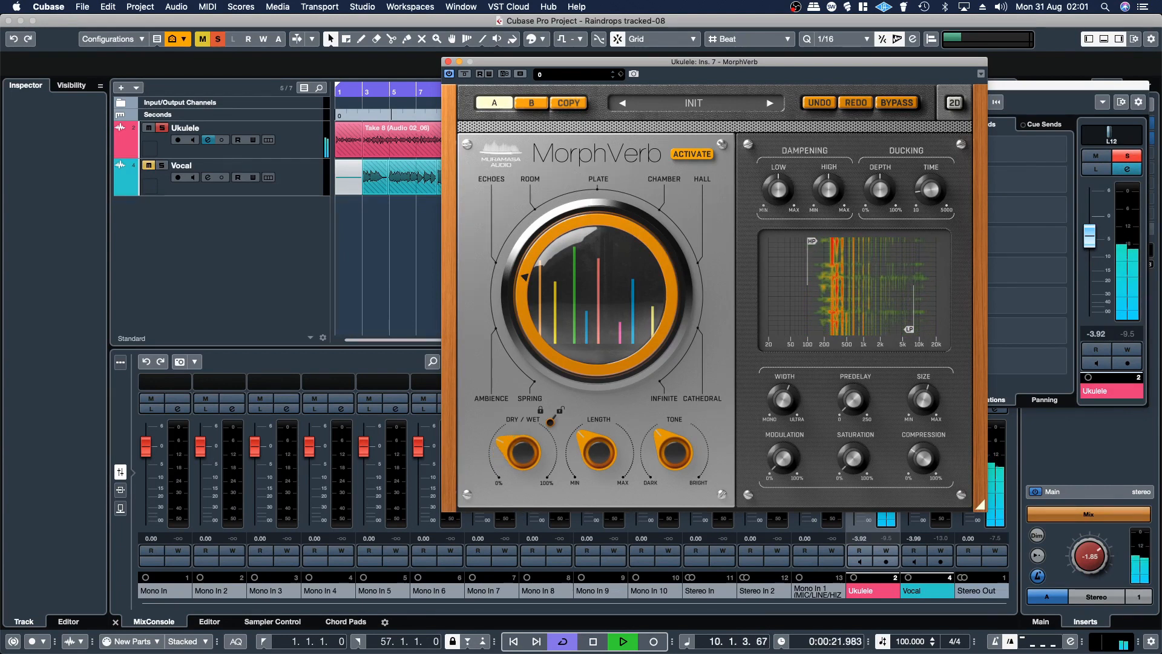
mouse_move(577, 310)
mouse_down()
mouse_move(576, 328)
mouse_move(577, 291)
mouse_move(577, 303)
mouse_move(554, 295)
mouse_move(562, 300)
mouse_up()
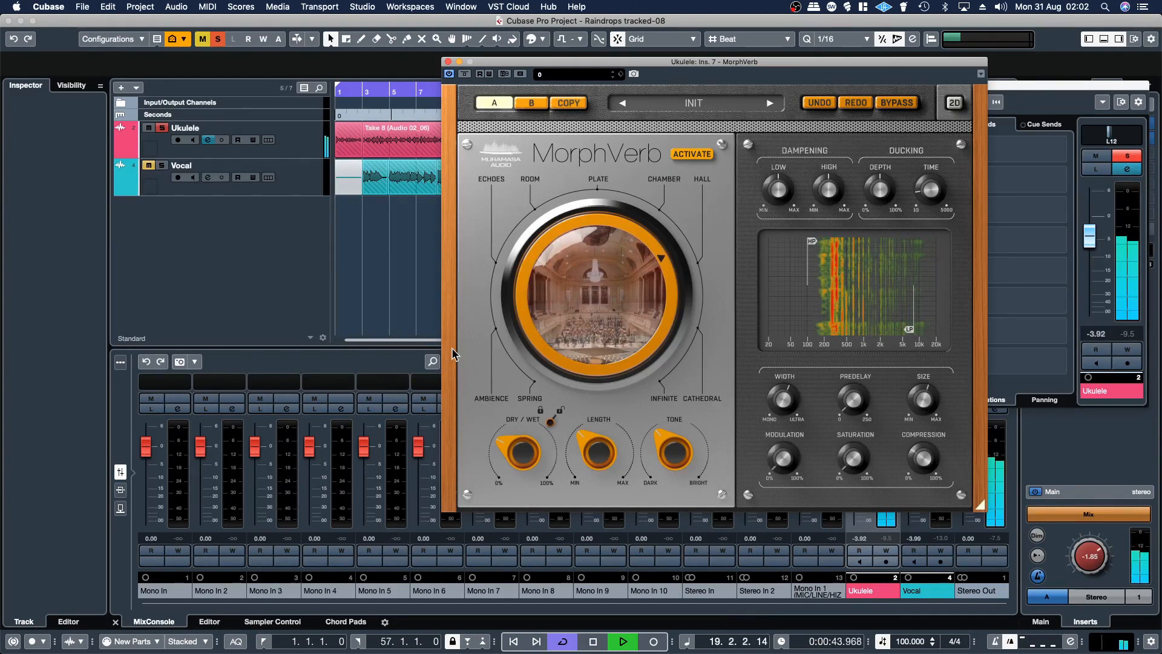
click(449, 61)
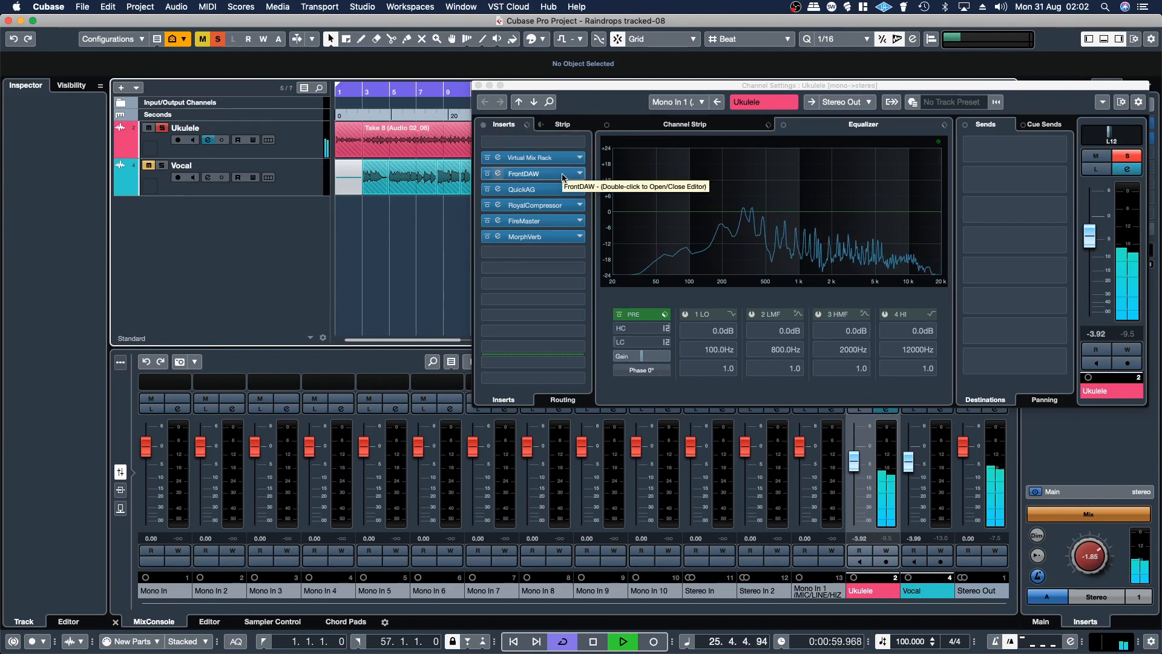
- Open the ukulele's Virtual Mix Rack and compare the sound with the Classic Tubes microphone module off and on
drag(575, 90, 466, 83)
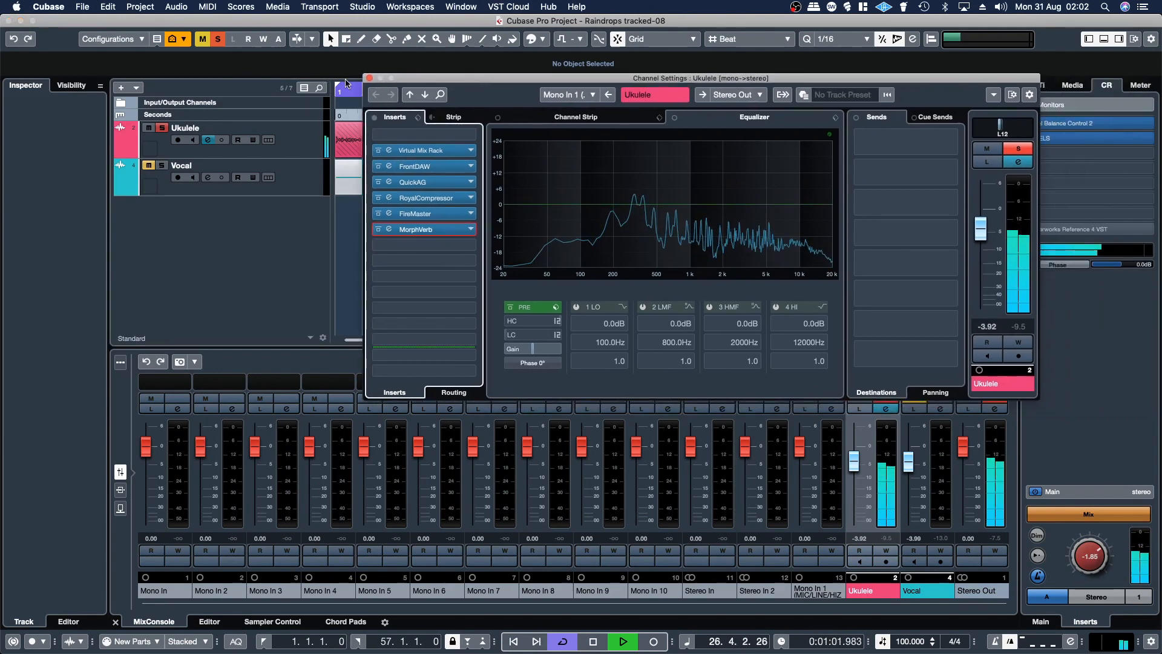
click(427, 151)
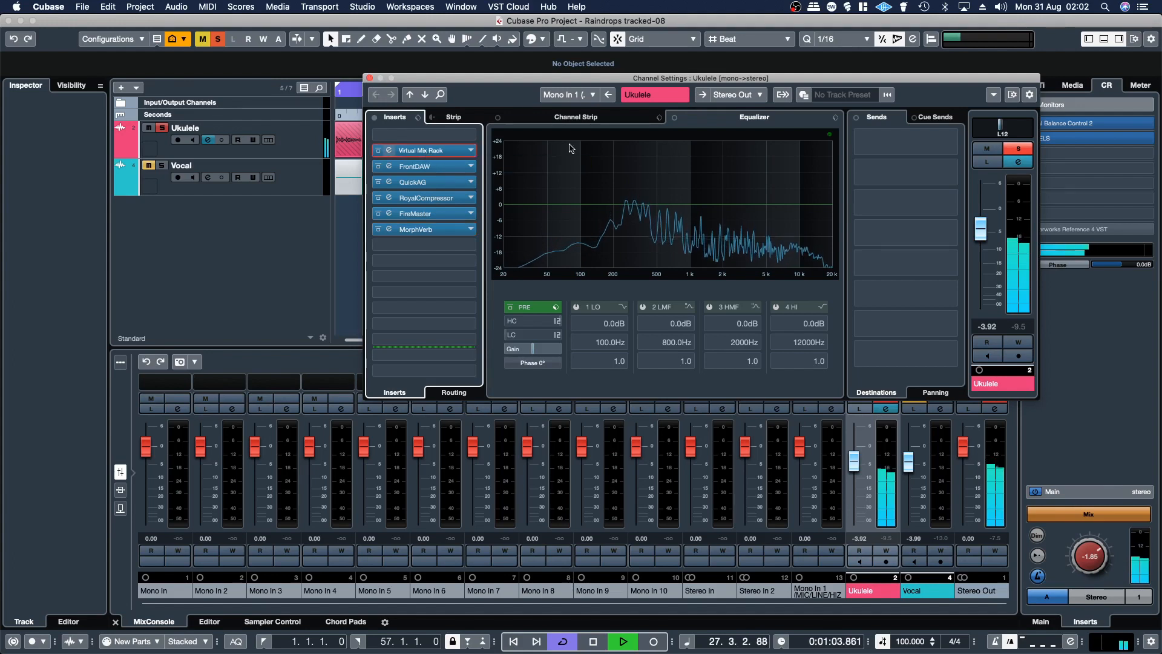
drag(530, 126, 488, 76)
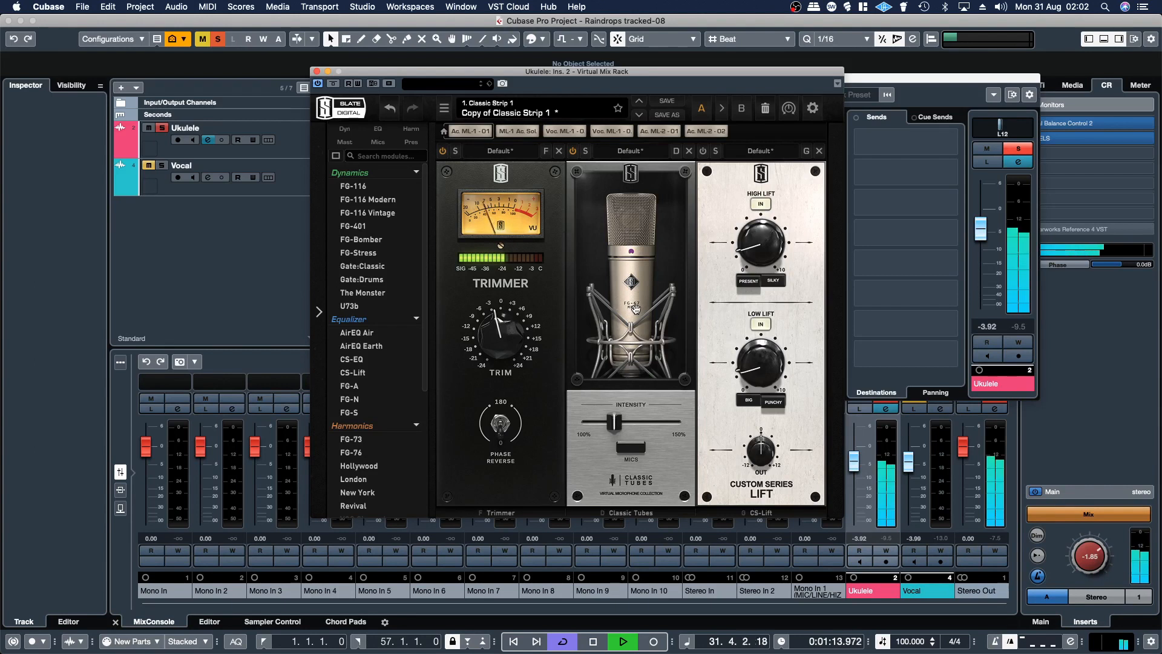
click(574, 151)
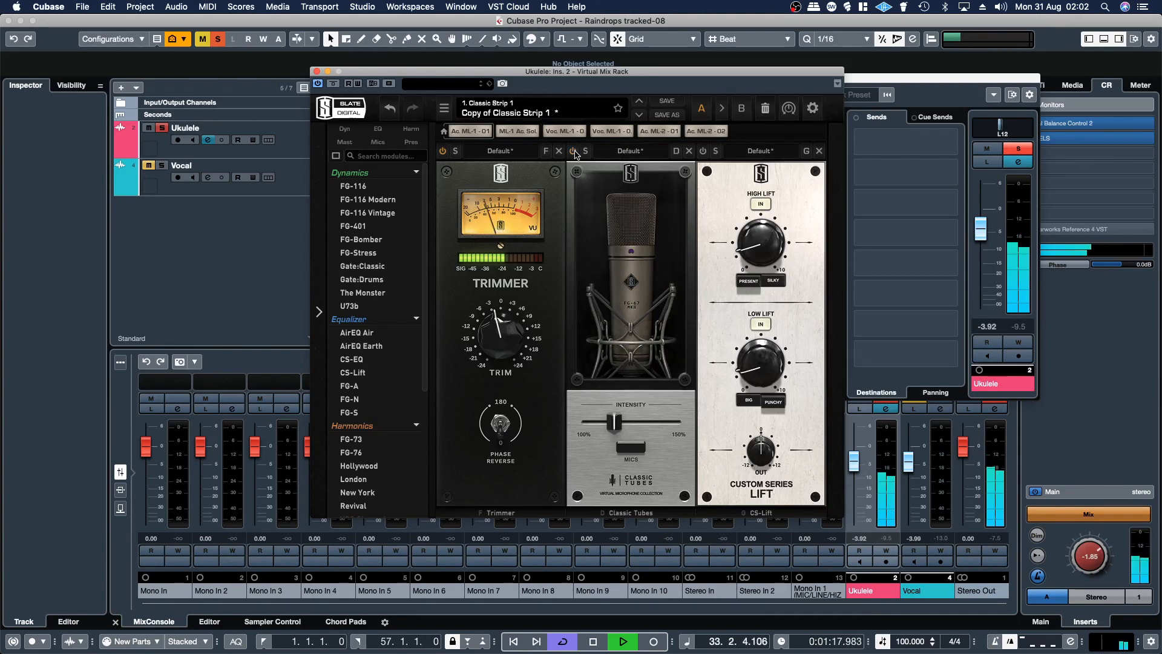
click(573, 151)
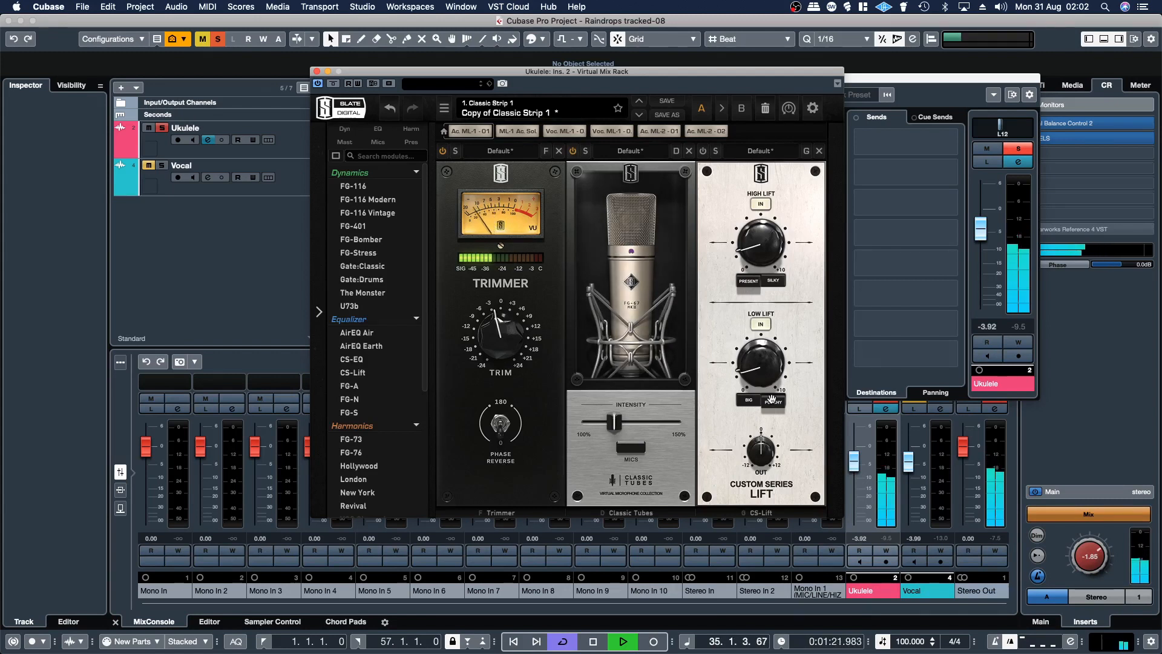
mouse_move(502, 330)
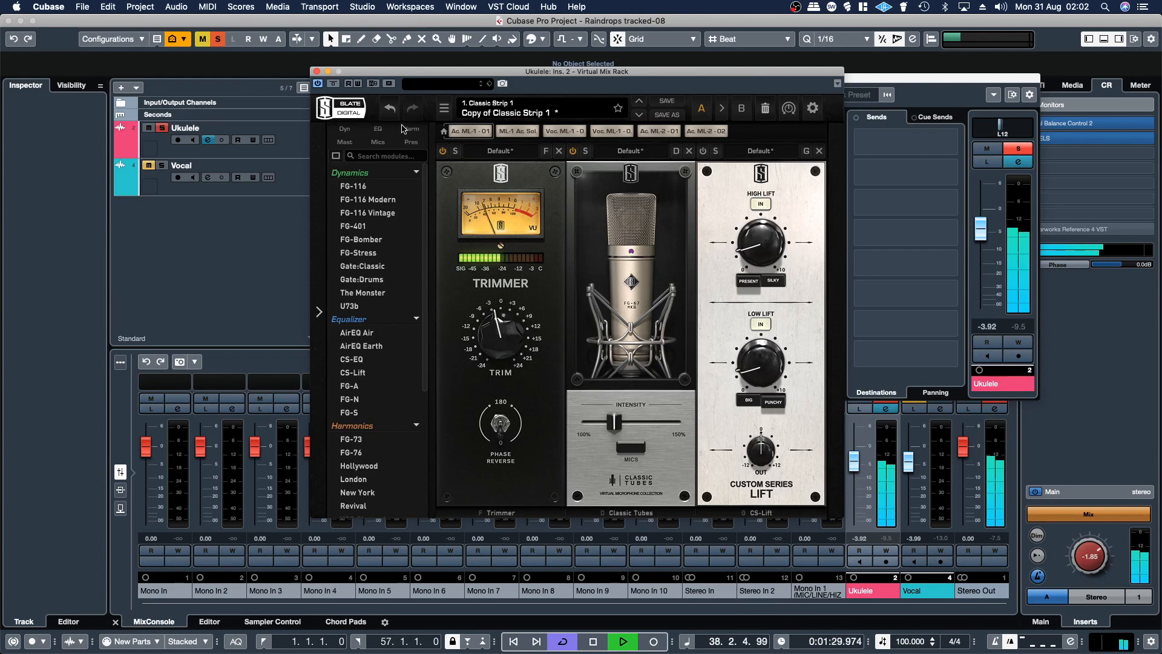
click(316, 72)
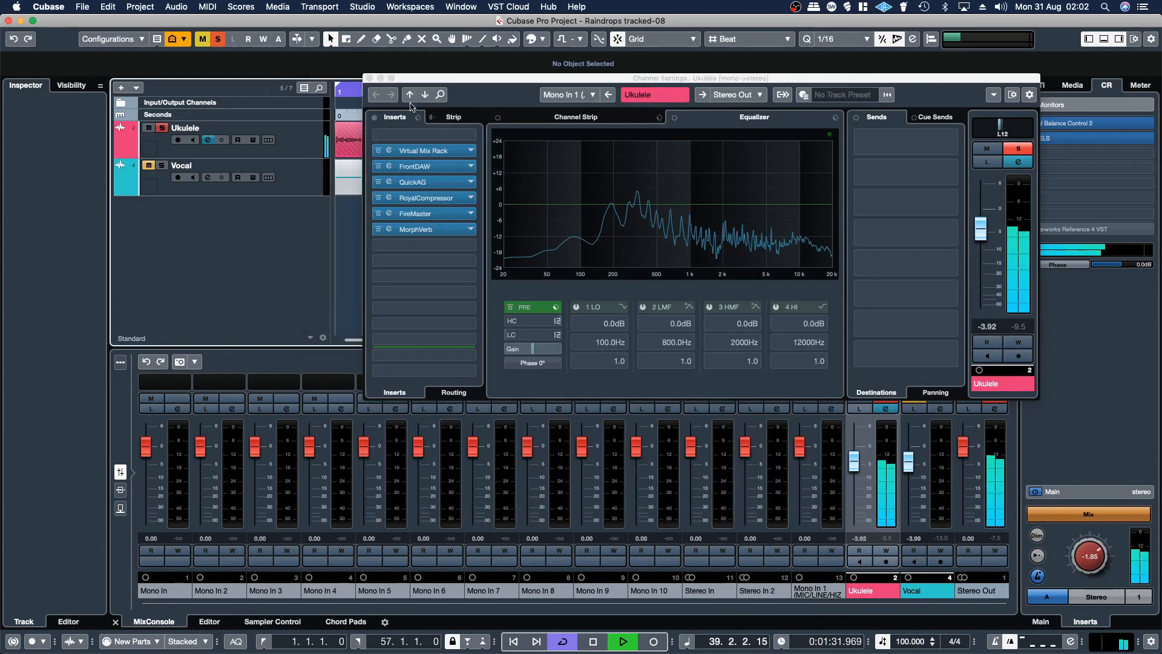
- Unsolo the ukulele, unmute the vocal, and check the MorphVerb insert in the Vocal track's channel settings
click(369, 78)
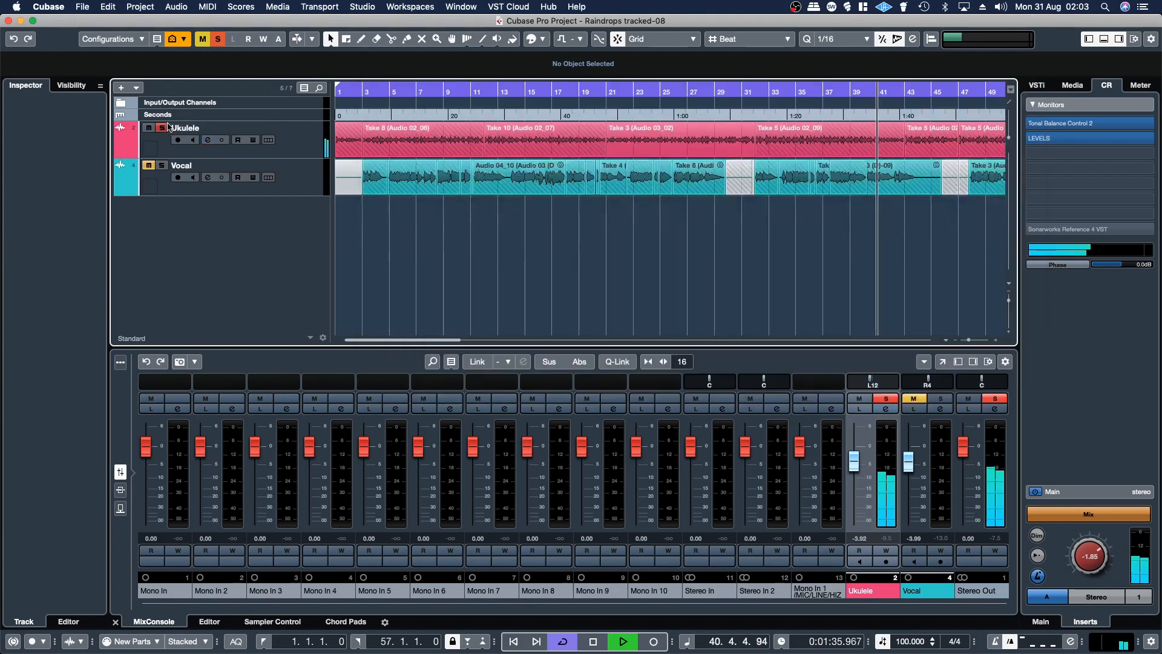
click(208, 177)
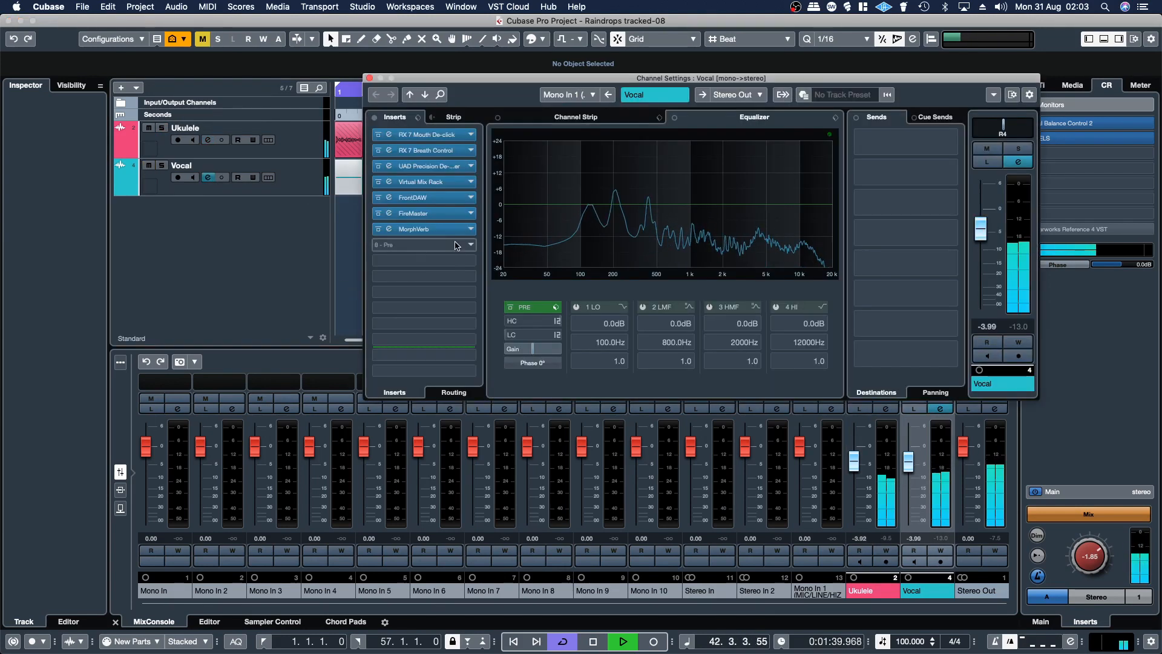
click(412, 229)
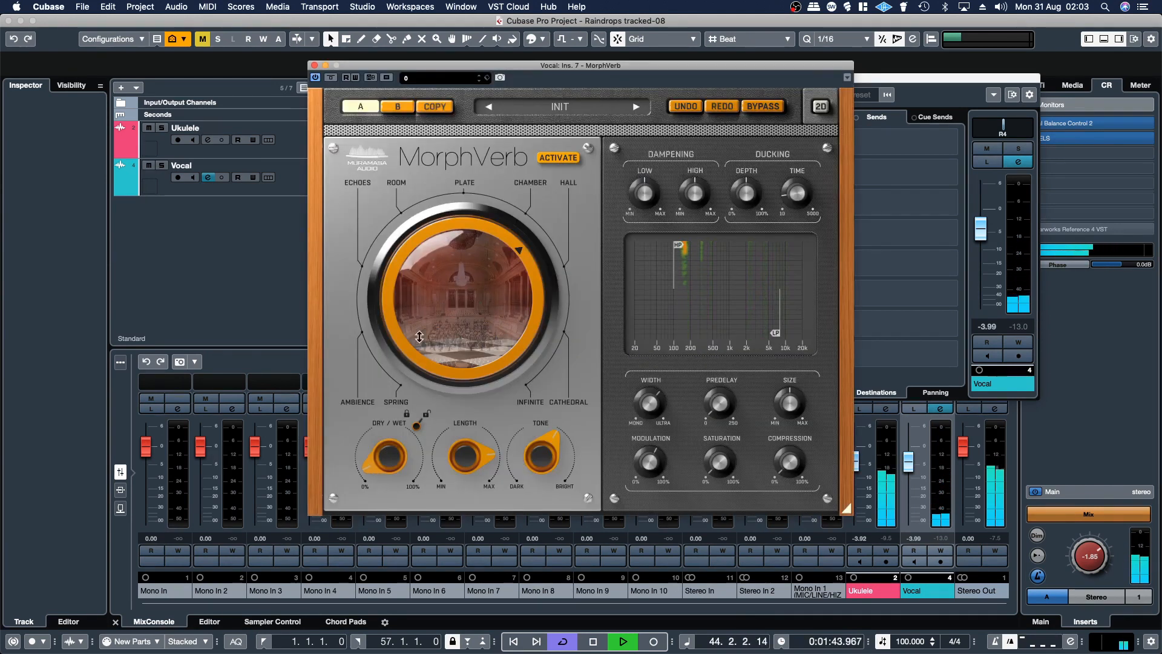
click(314, 65)
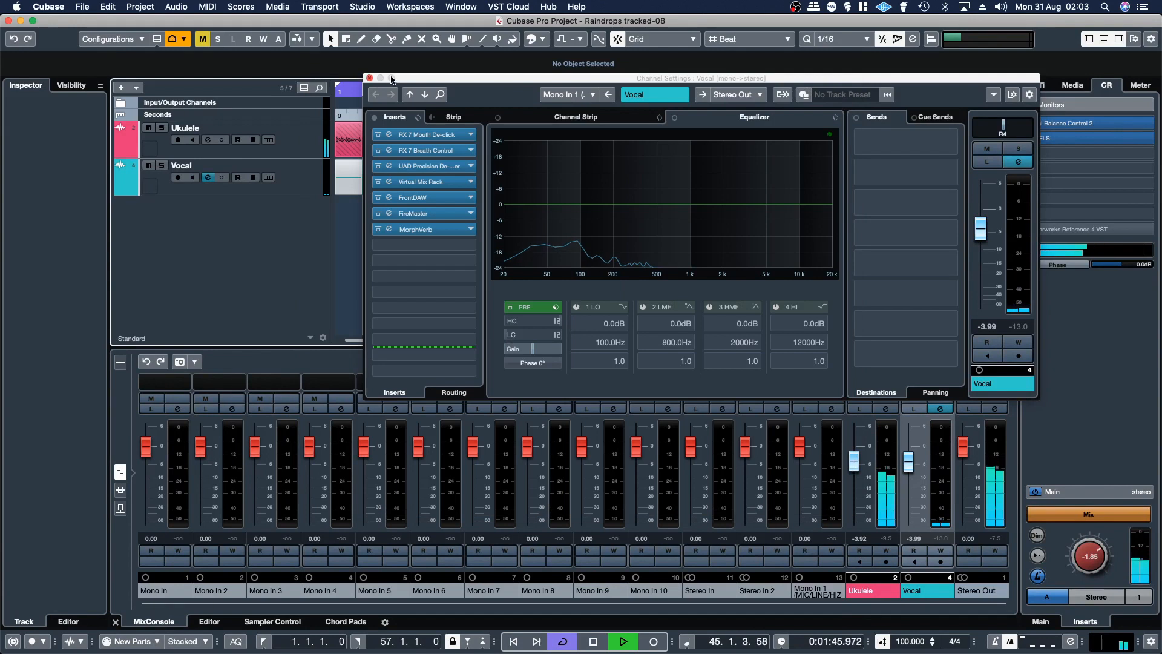
- Move the Vocal channel settings clear of the tracks and set the vocal's FrontDAW insert to US mode
click(441, 75)
drag(442, 75, 441, 197)
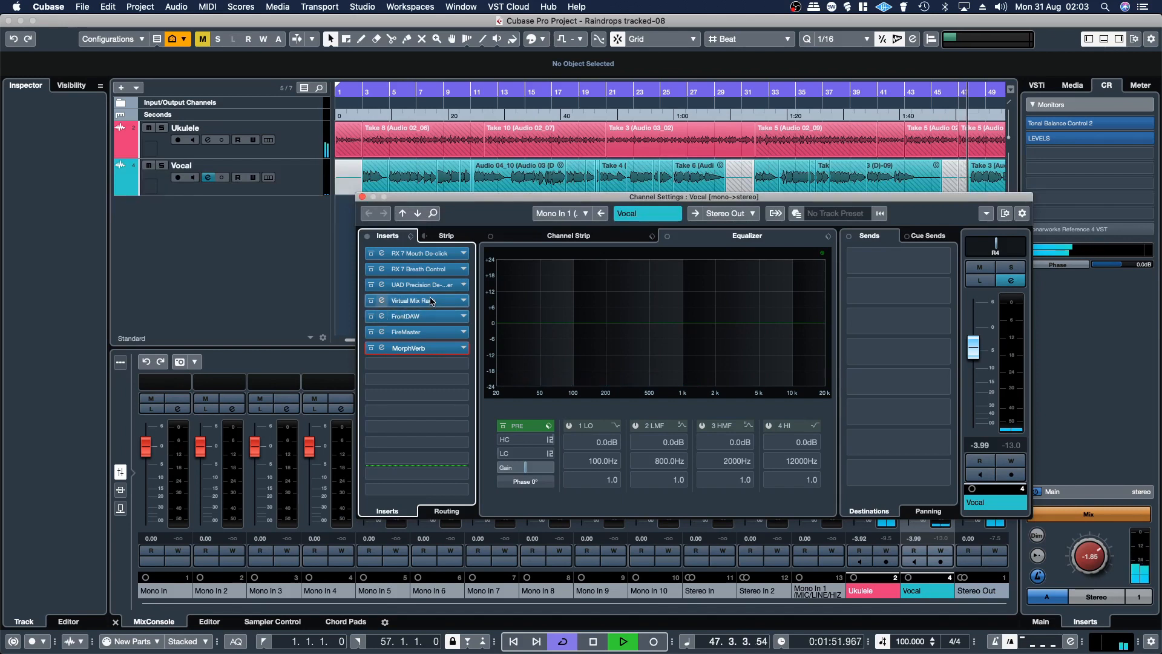
click(409, 315)
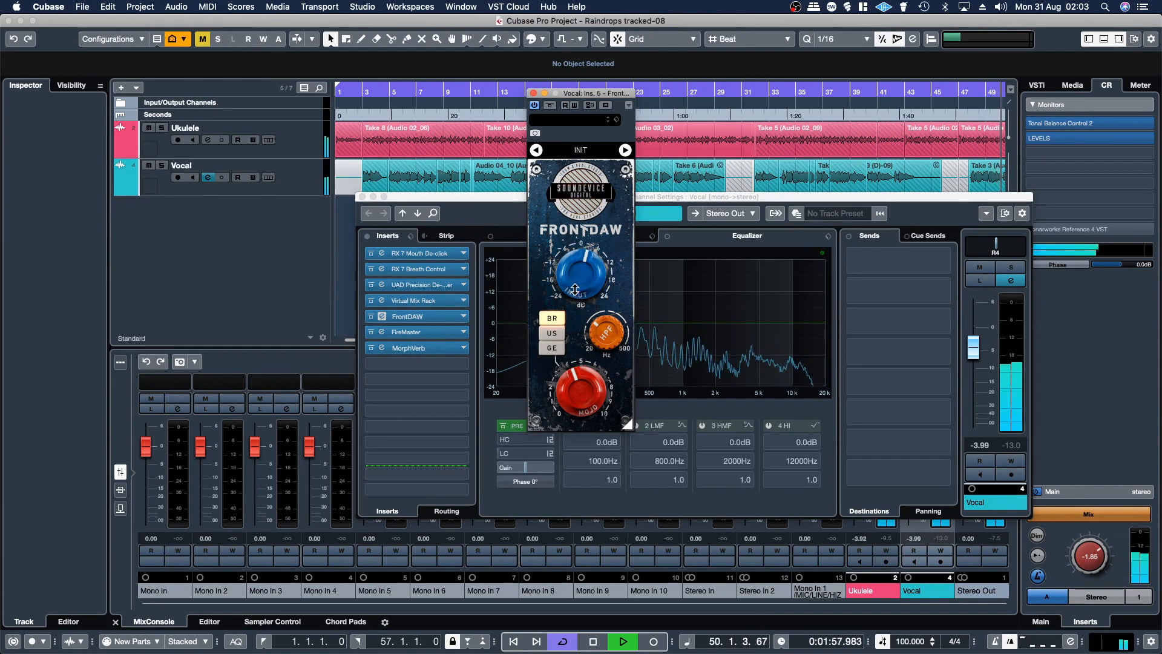
click(551, 333)
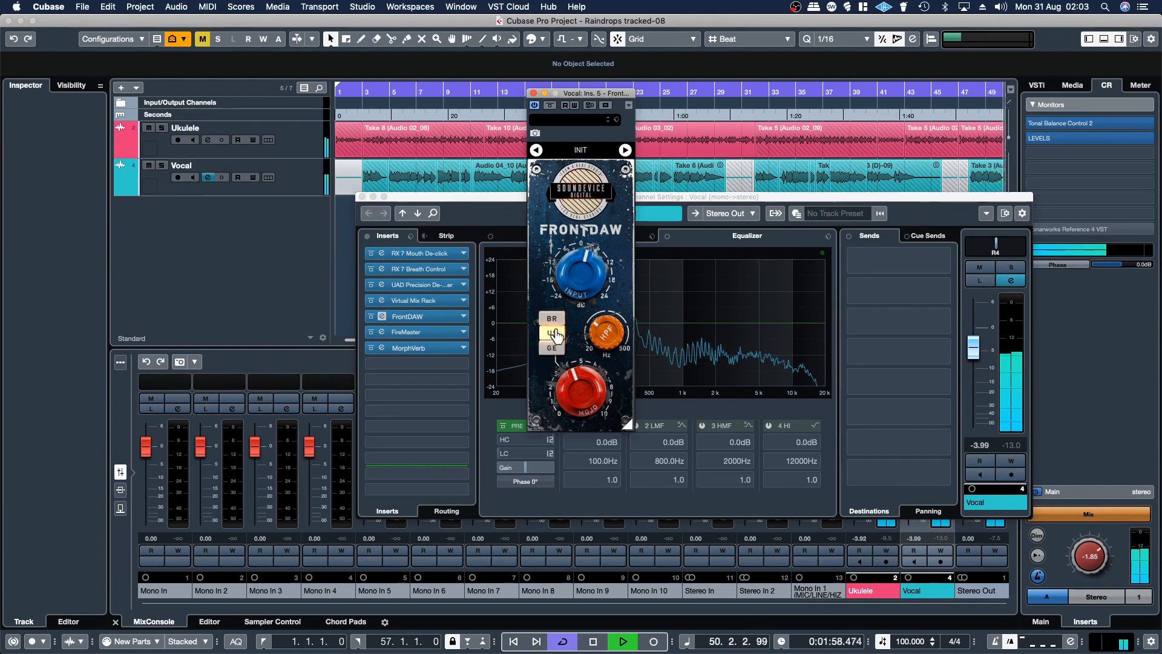
click(534, 93)
- Open the vocal's FireMaster, replay from around bar 31, and compare the vocal with the plug-in bypassed and active
click(382, 331)
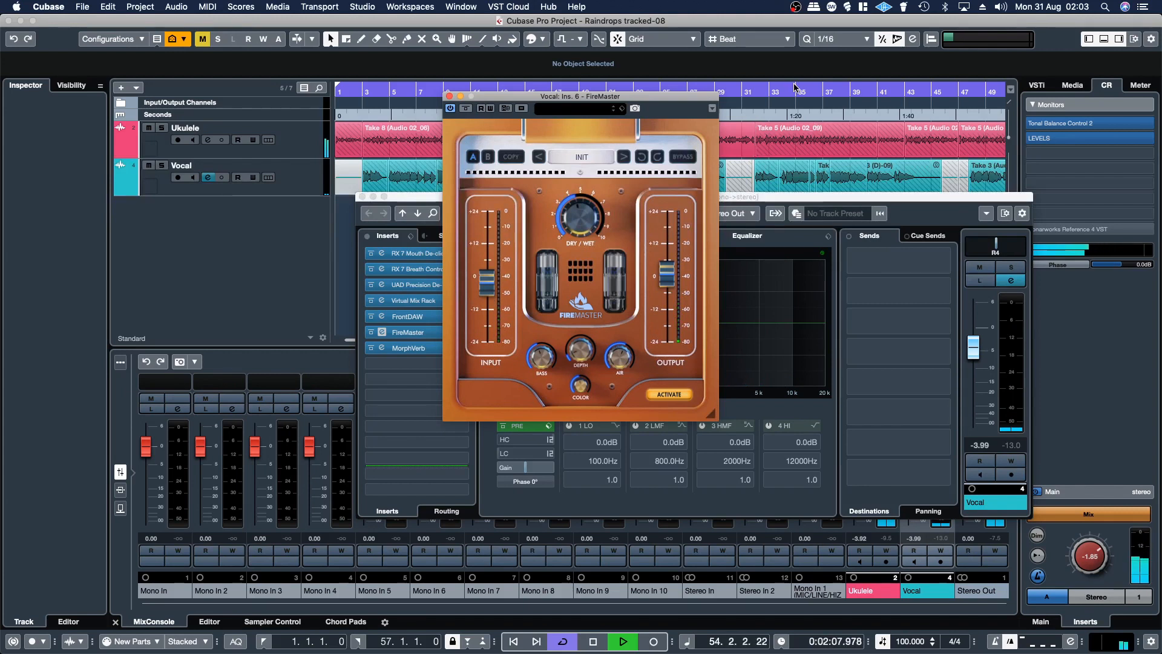
click(756, 91)
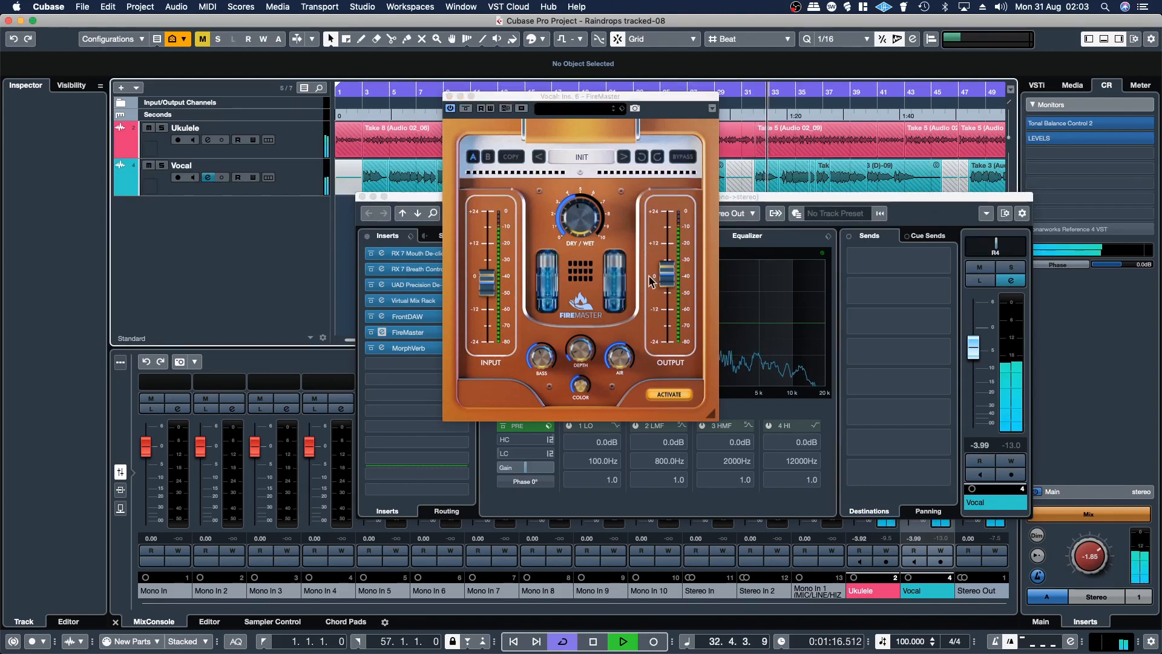
click(539, 358)
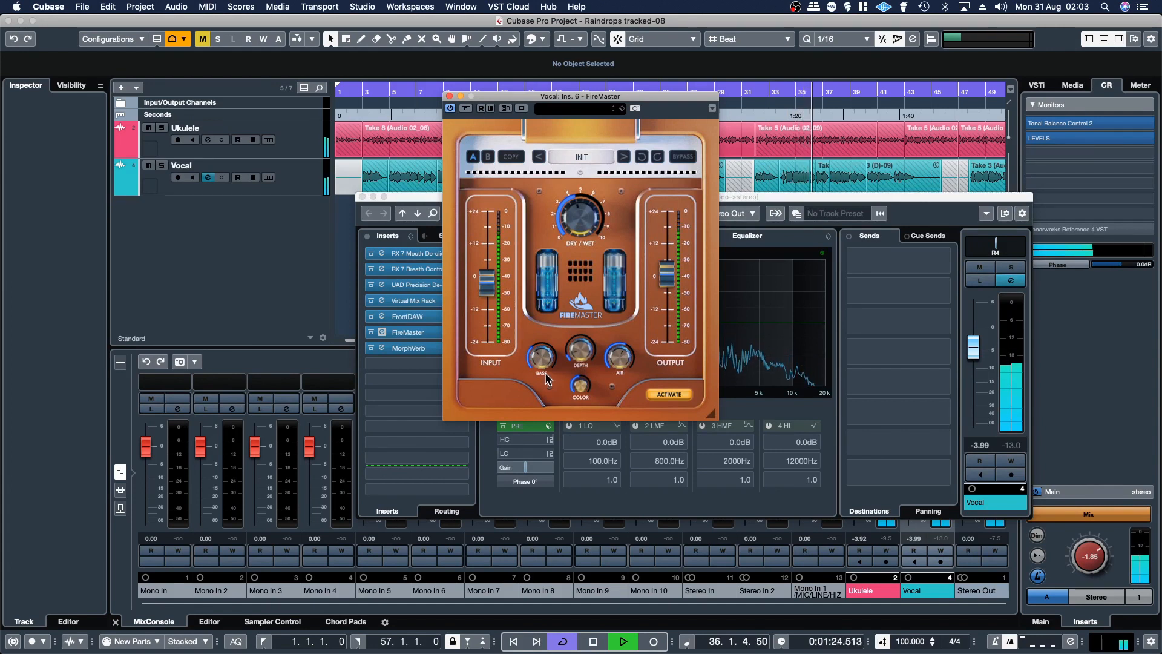
click(467, 109)
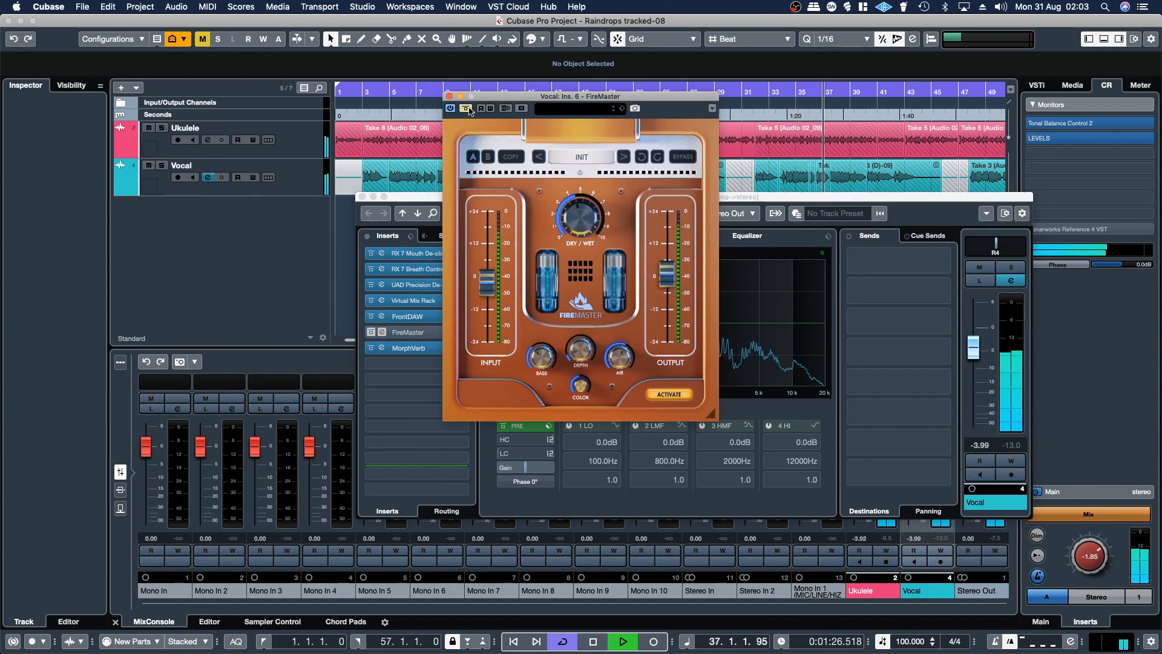
click(468, 109)
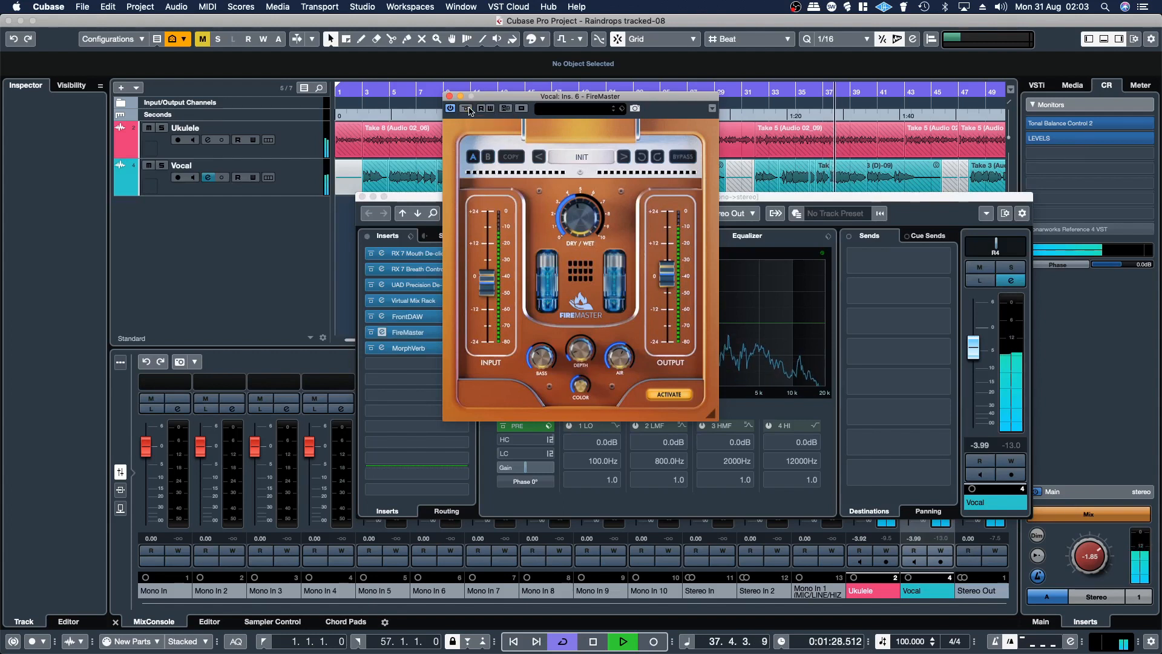
- Close FireMaster, open the vocal's MorphVerb, replay from around bar 40, and reduce its Length slightly and turn Tone towards Dark
click(449, 97)
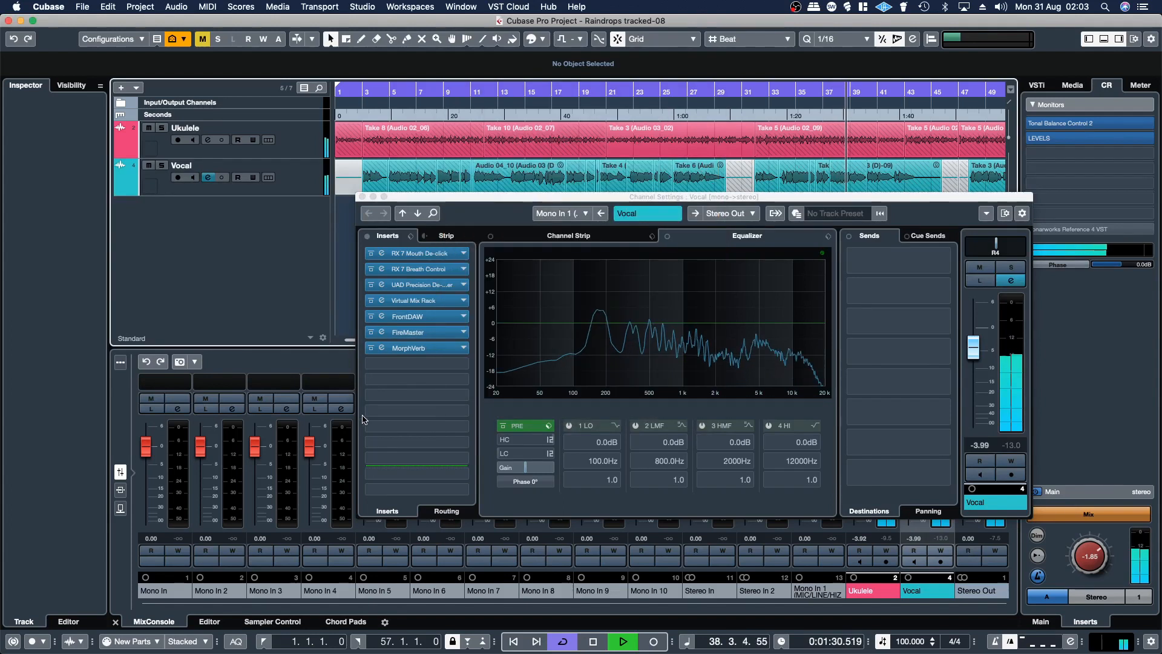
click(372, 350)
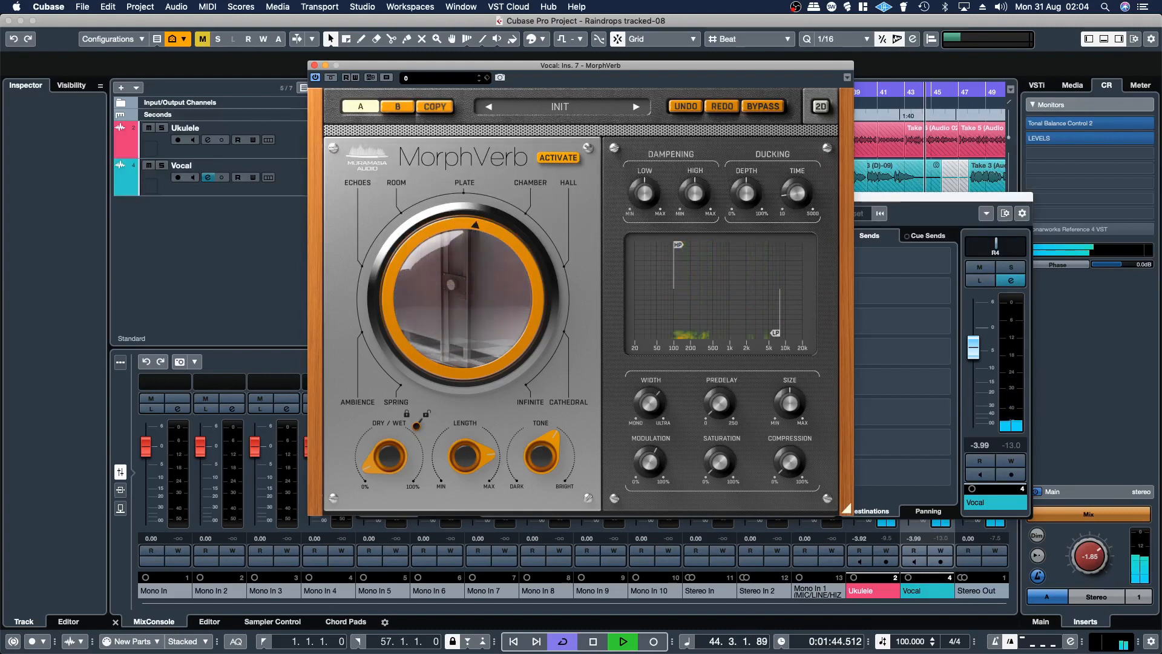
click(872, 103)
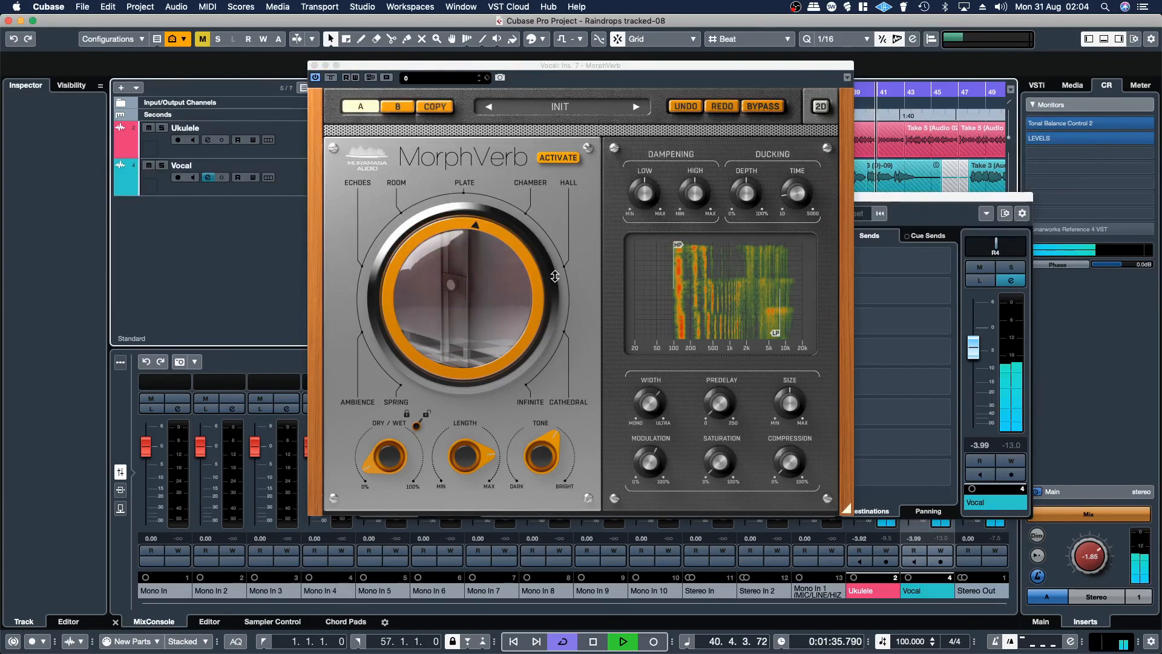
click(383, 458)
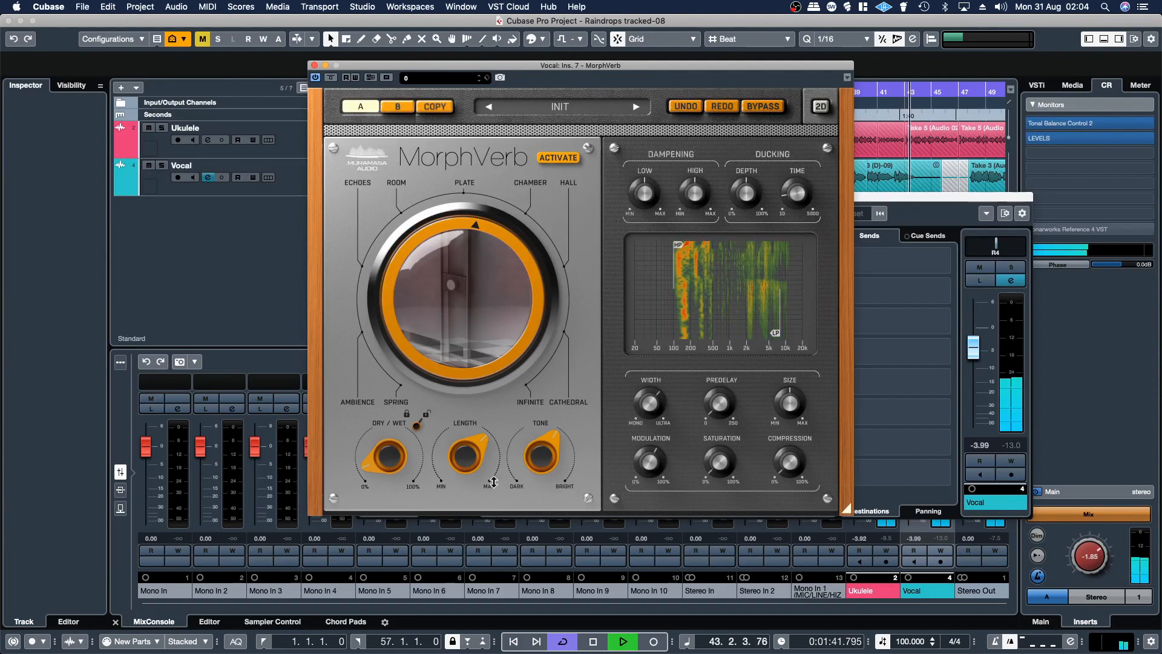
drag(547, 470, 547, 509)
- Replay from bar 40, turn MorphVerb's reverb-type ring slightly further towards Chamber, and close the plug-in
click(887, 115)
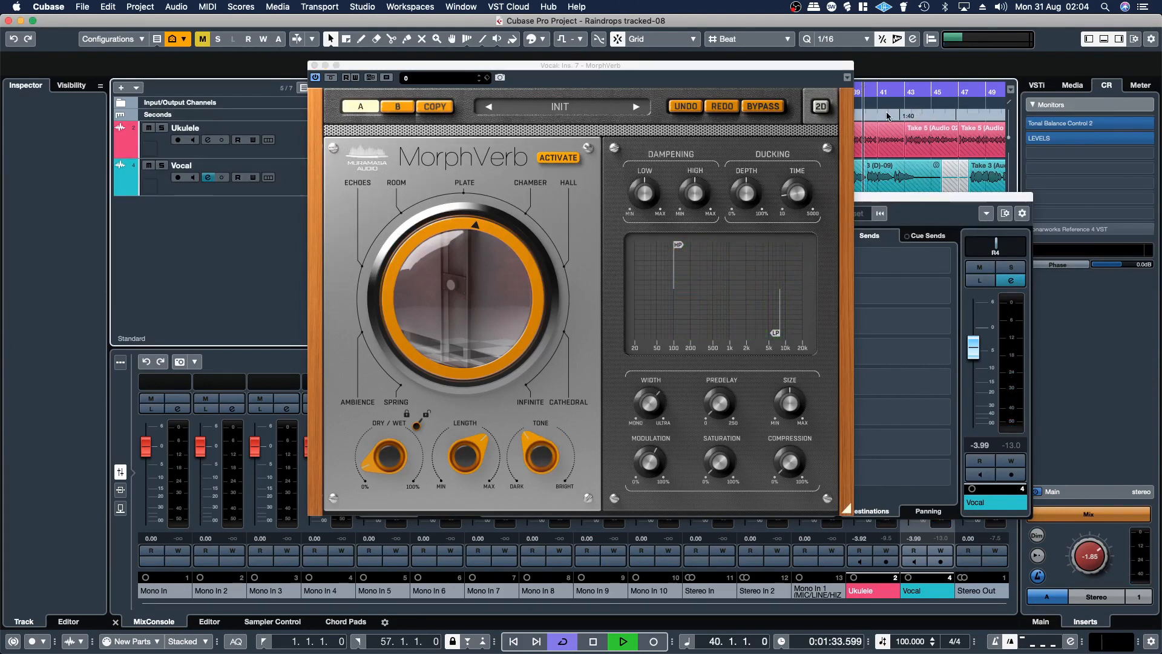
key(space)
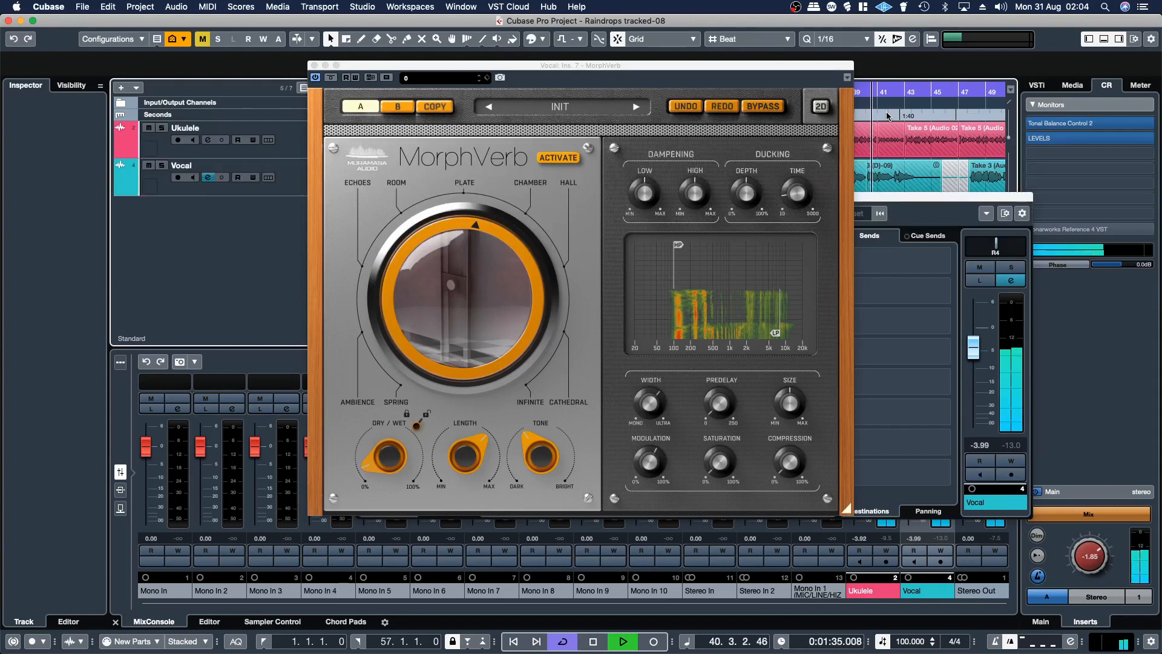
click(401, 448)
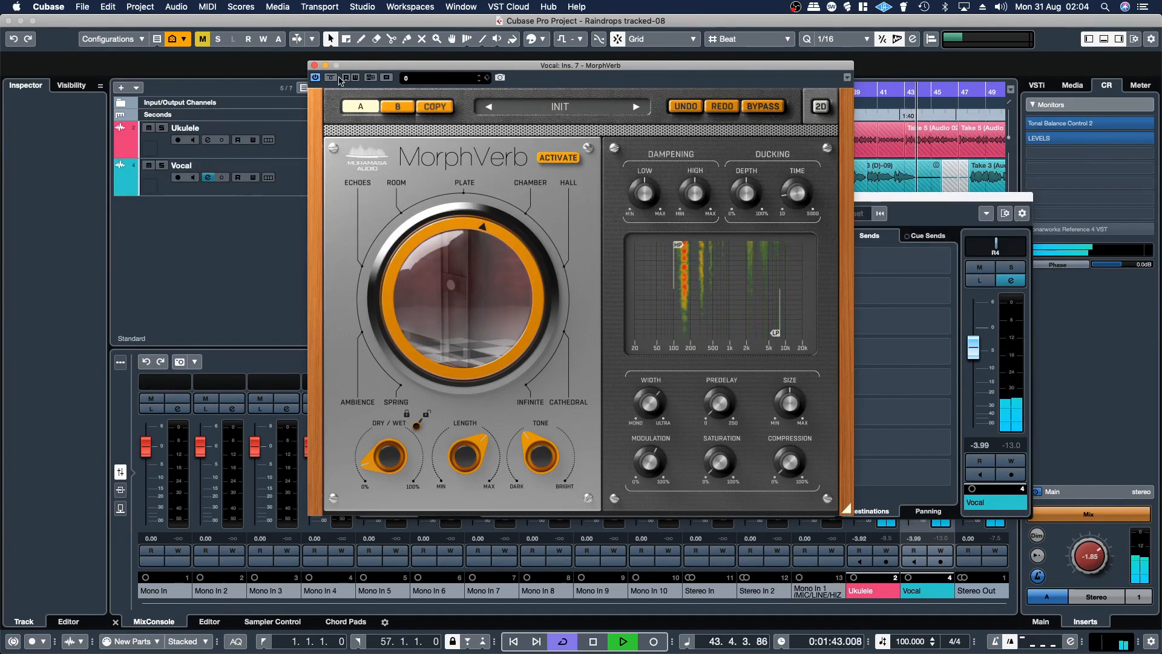
click(315, 65)
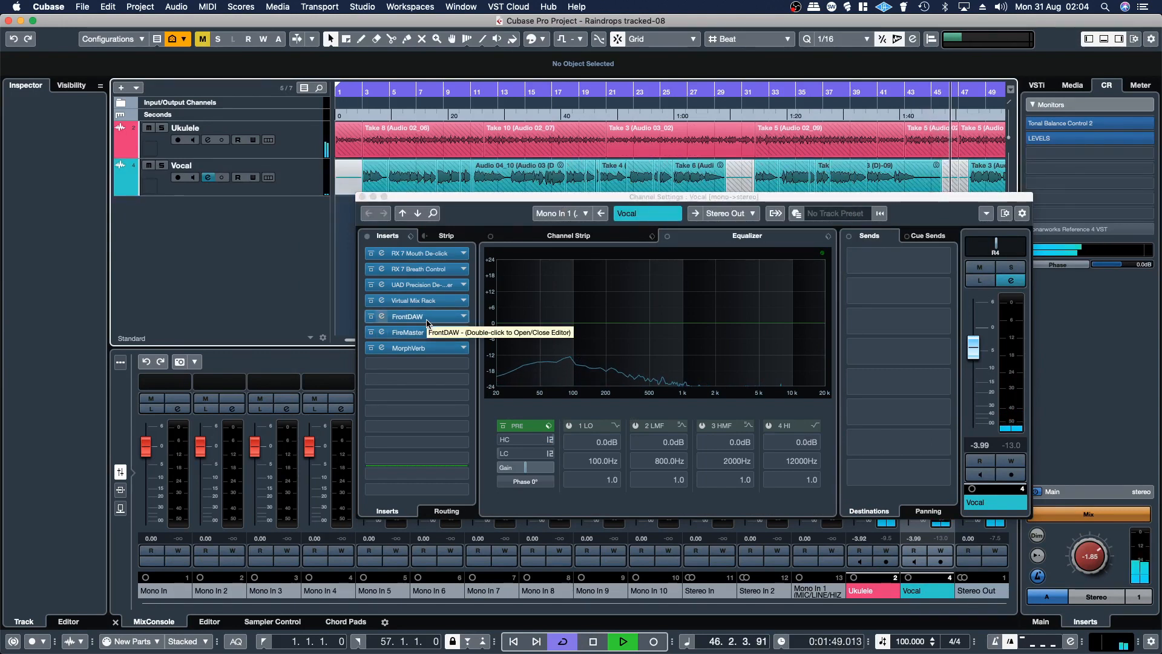
- Close the Vocal channel settings, raise the Vocal fader to about -2.49 dB, and stop playback
click(363, 197)
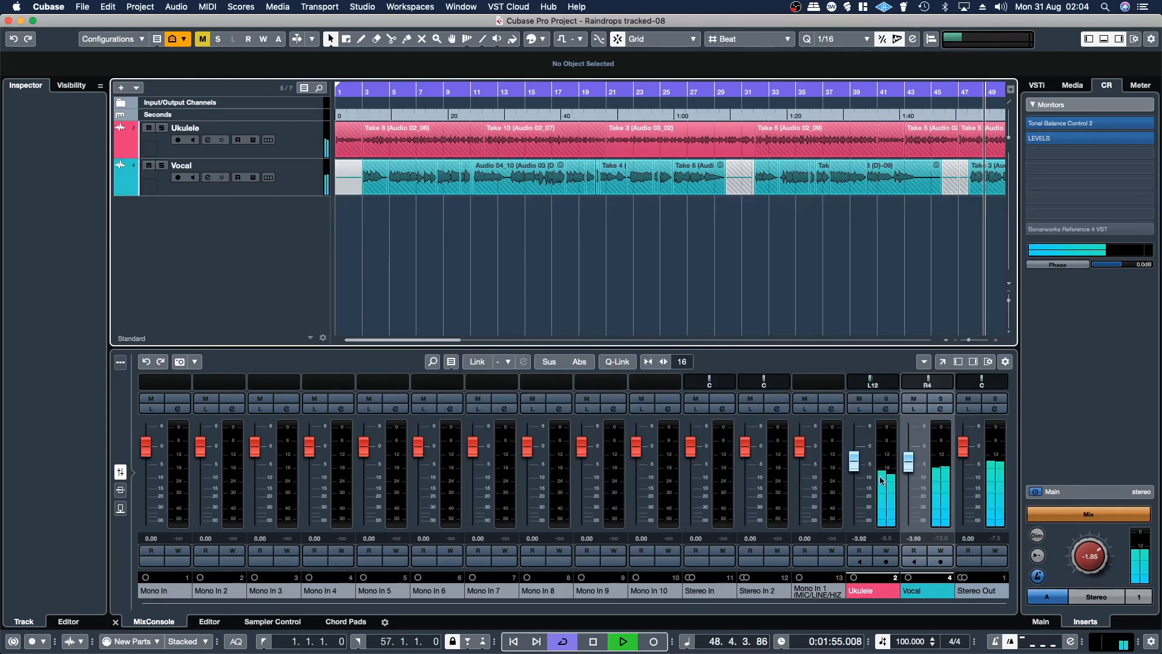
scroll(907, 473, up, 2)
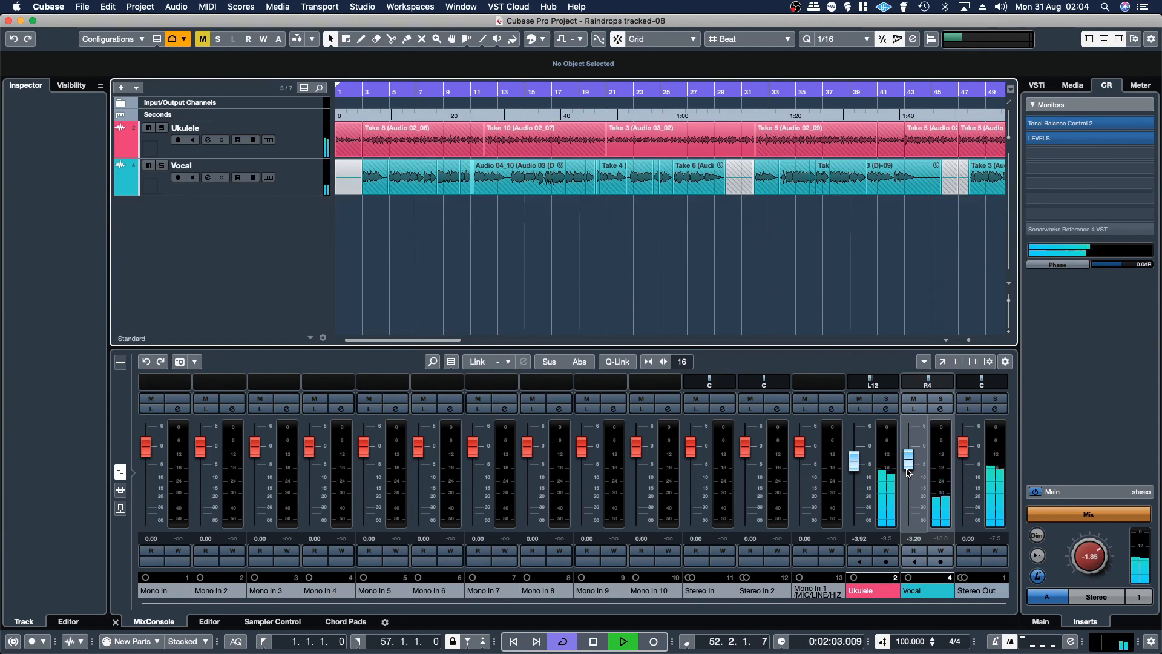
scroll(907, 473, up, 1)
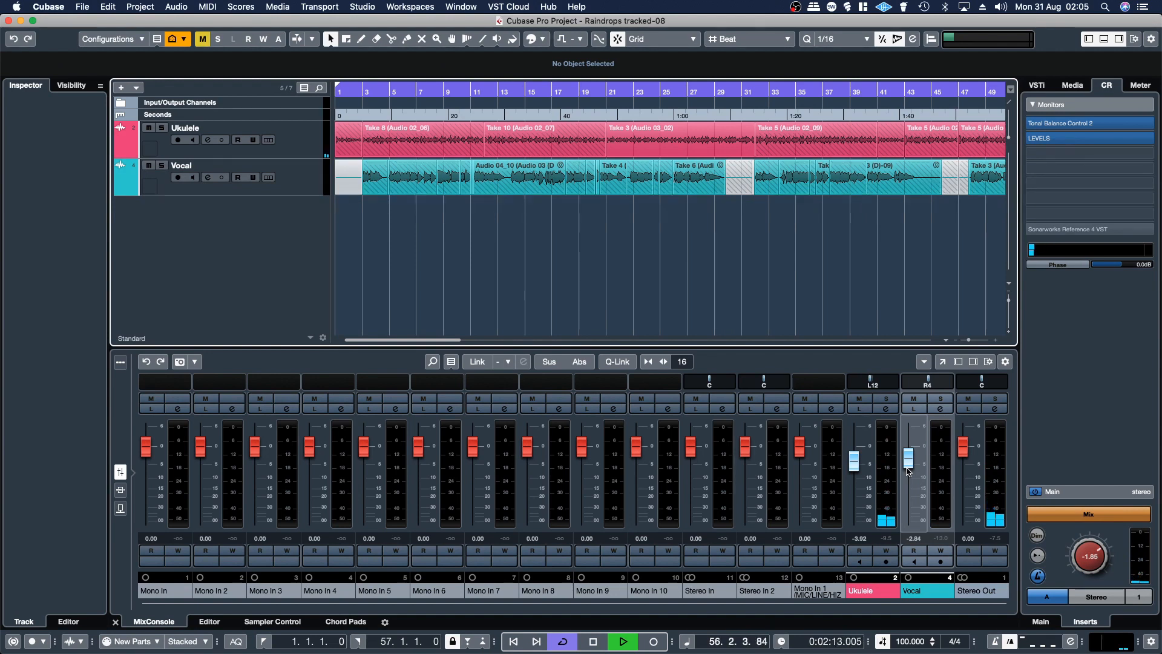
key(space)
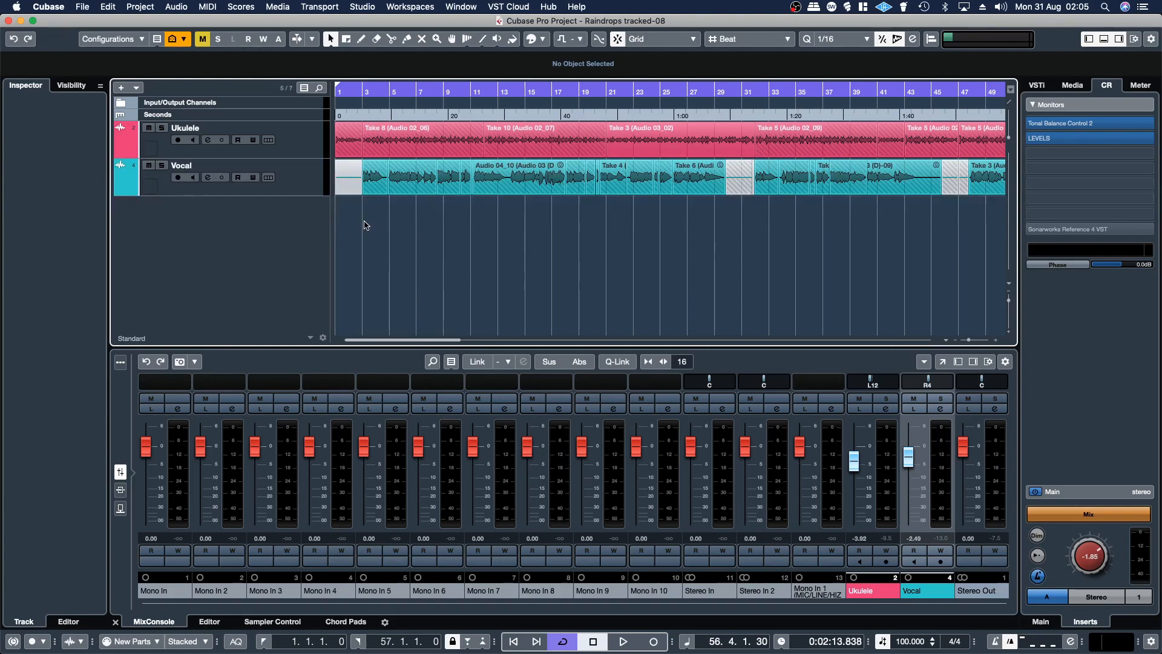
click(593, 642)
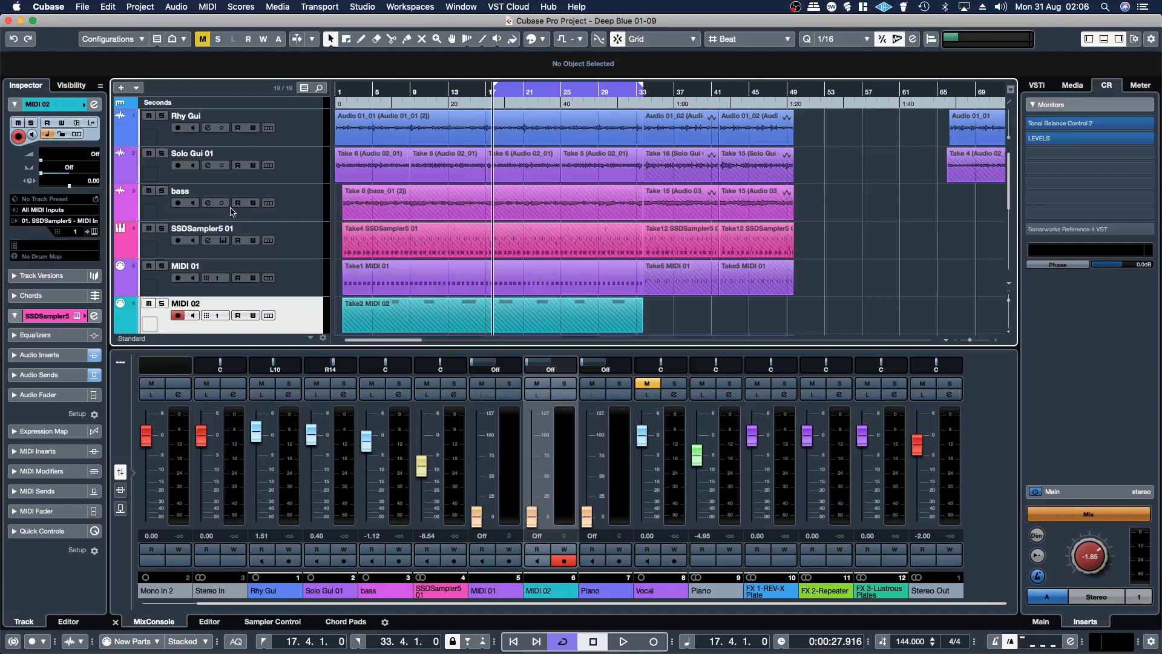
- Review the Deep Blue tracks, play the project from bar 17, and lower the SSDSampler5 01 fader to about -11.5 dB
scroll(381, 273, down, 5)
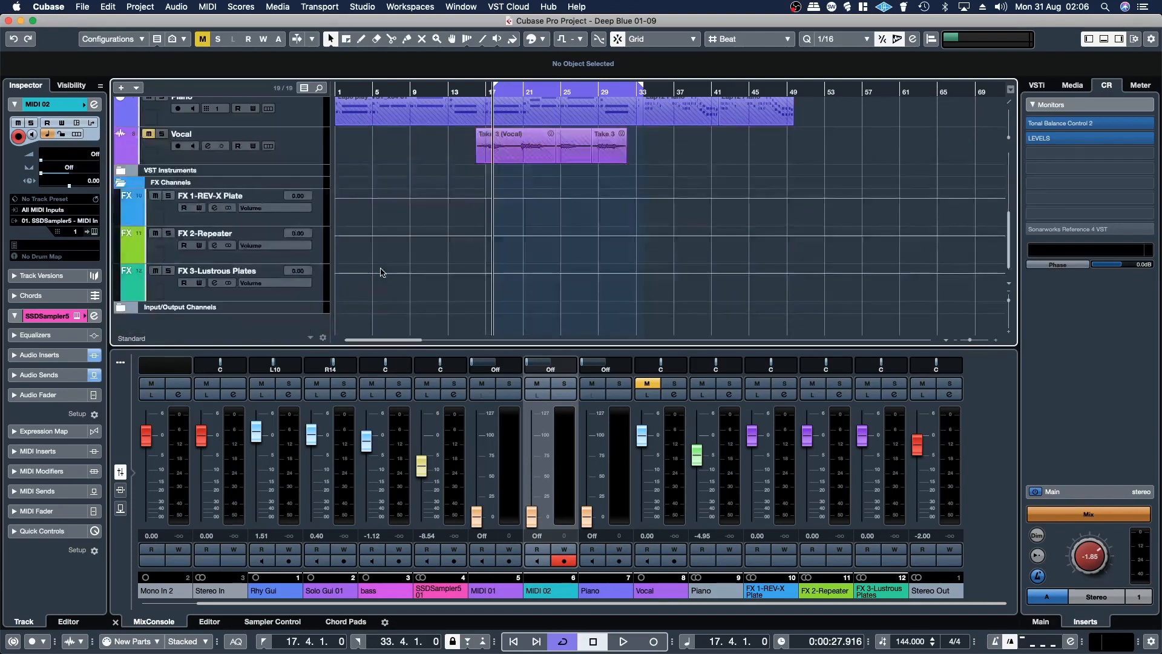
scroll(397, 266, up, 5)
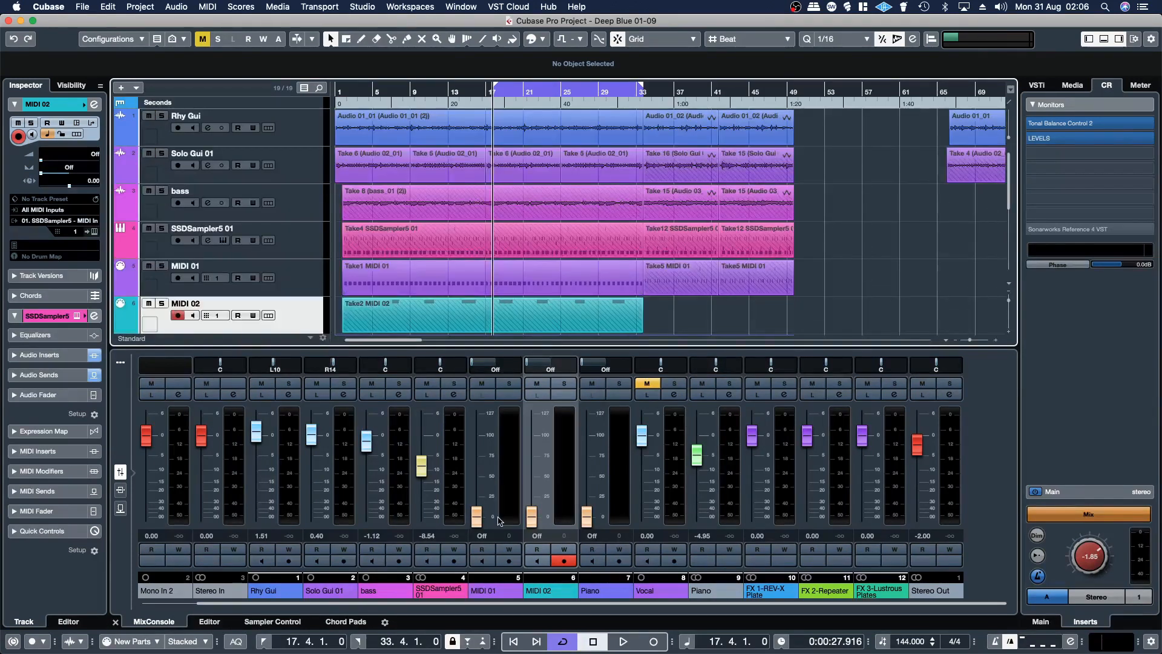
click(622, 644)
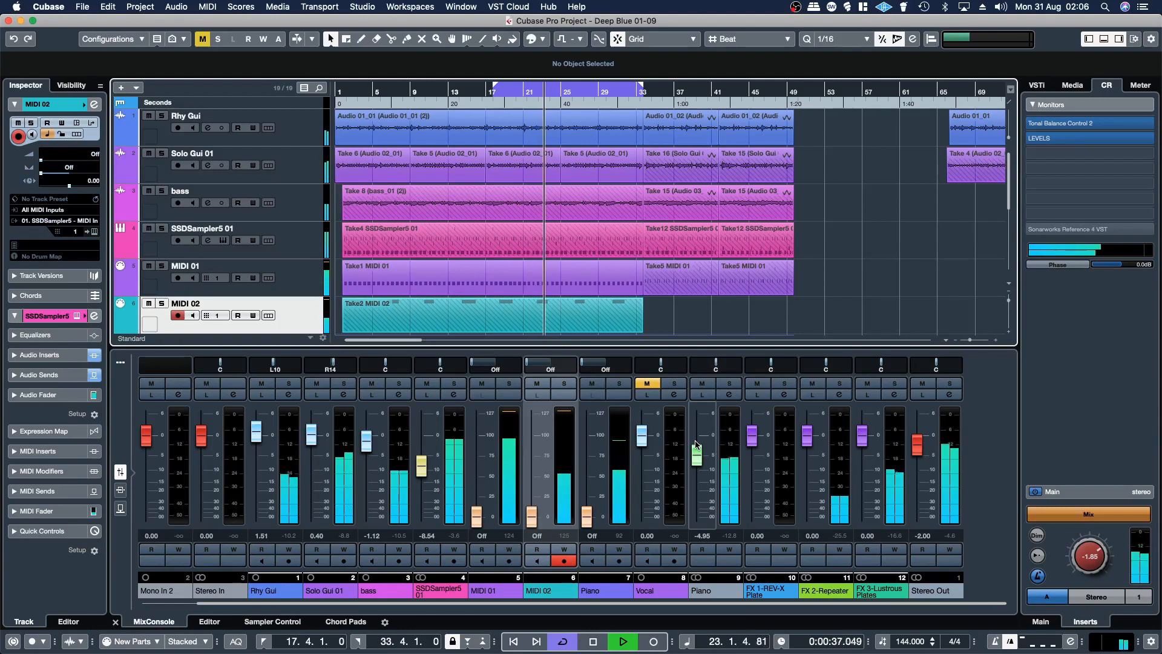
drag(422, 464, 426, 476)
- Solo the Rhy Gui track, check the active QuickAG insert in its channel settings, and unsolo the track
click(289, 384)
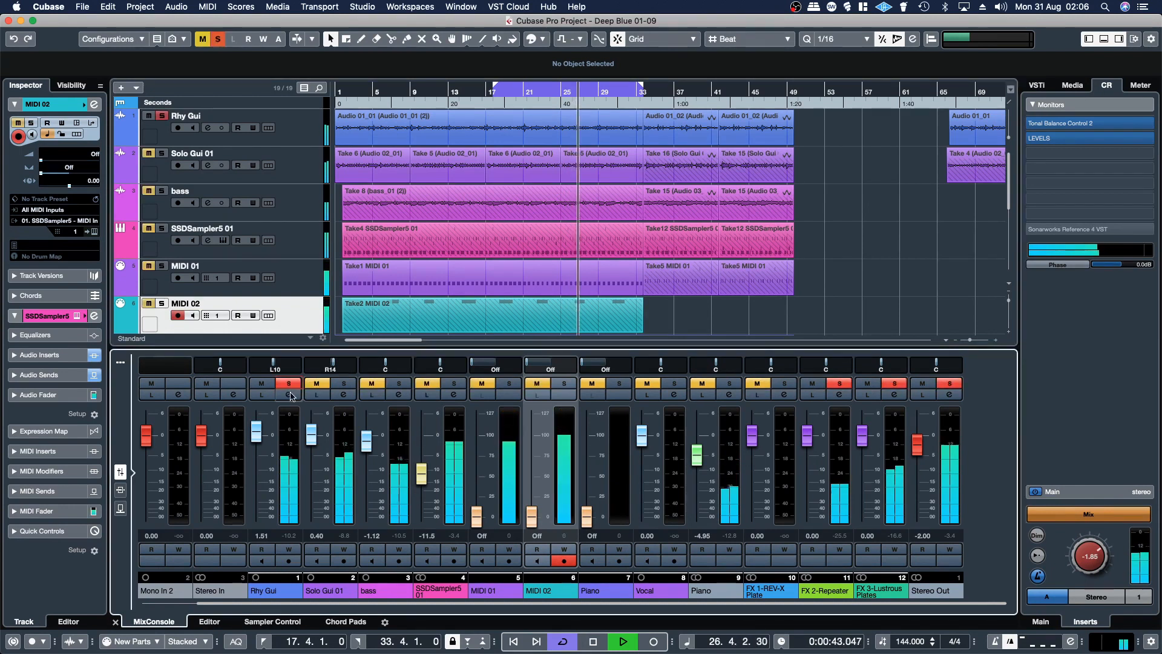
click(289, 394)
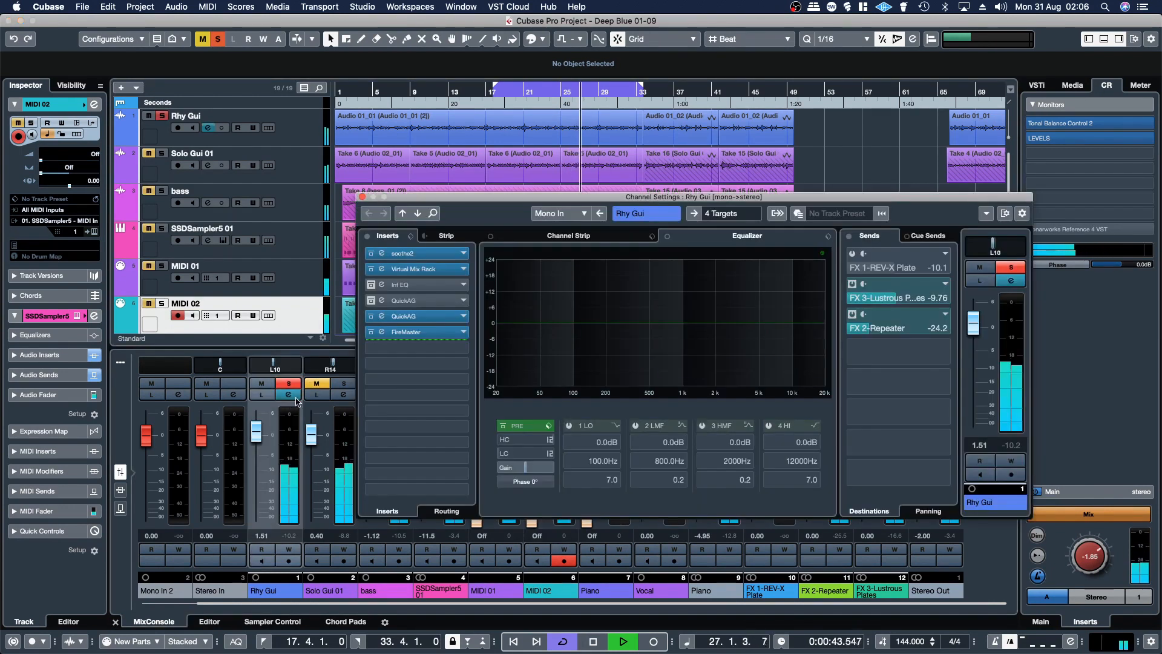
click(406, 318)
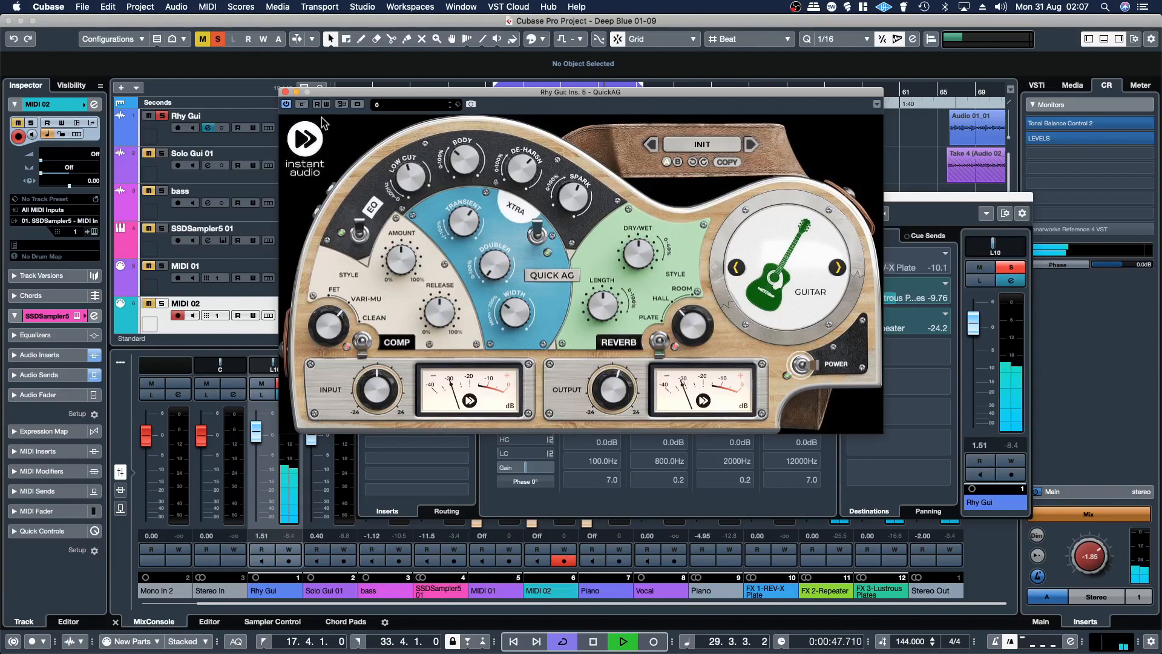
click(285, 92)
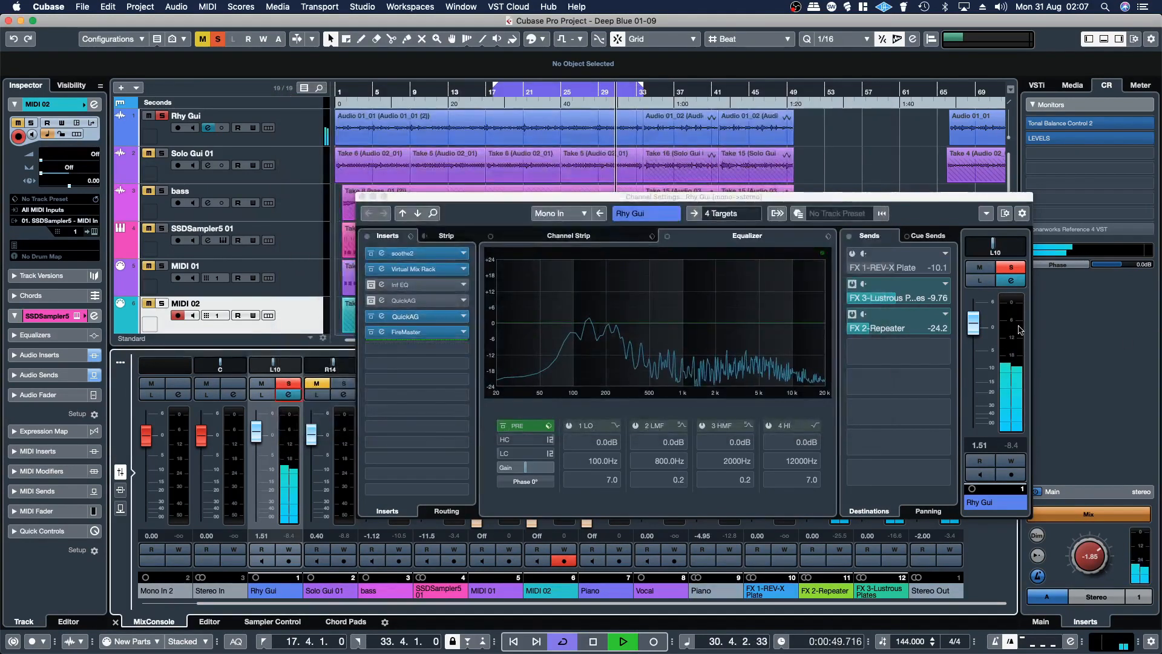
click(1011, 267)
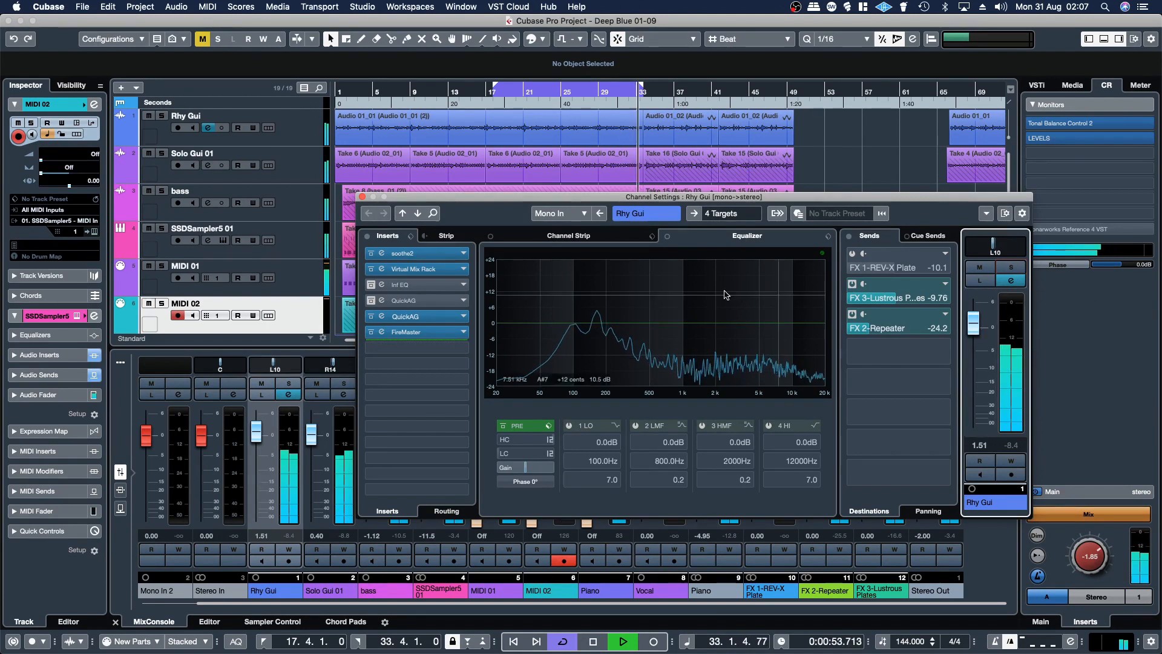
- Open Rhy Gui's FireMaster, solo the track, and compare the guitar with the plug-in bypassed and active
click(424, 332)
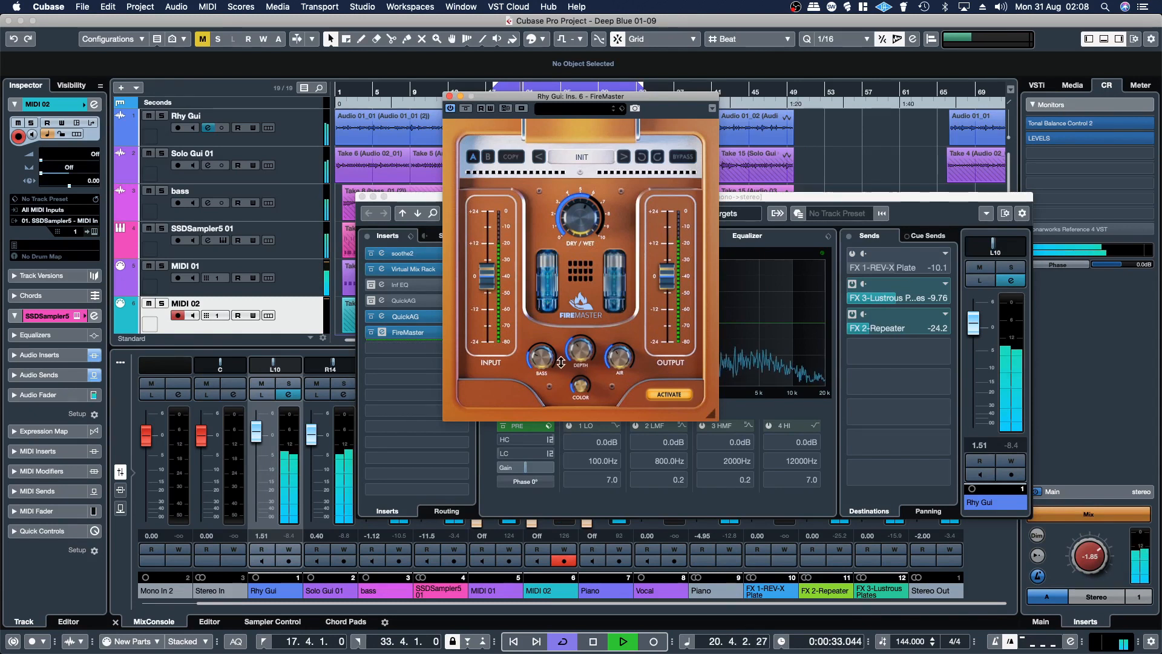
click(1011, 266)
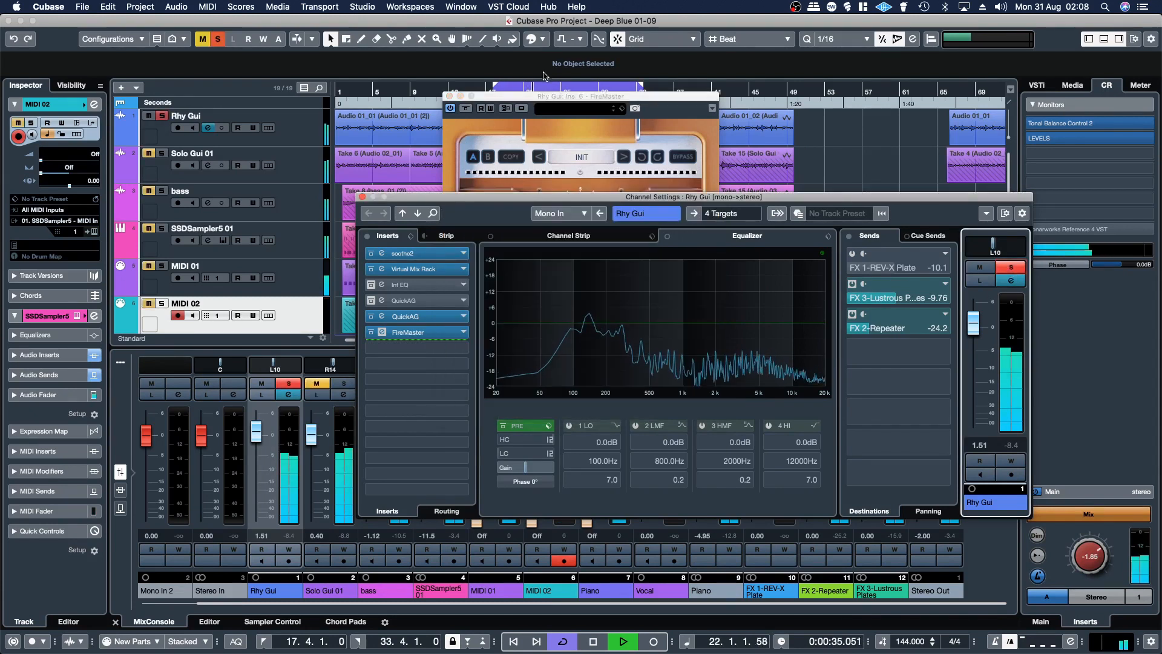
click(559, 103)
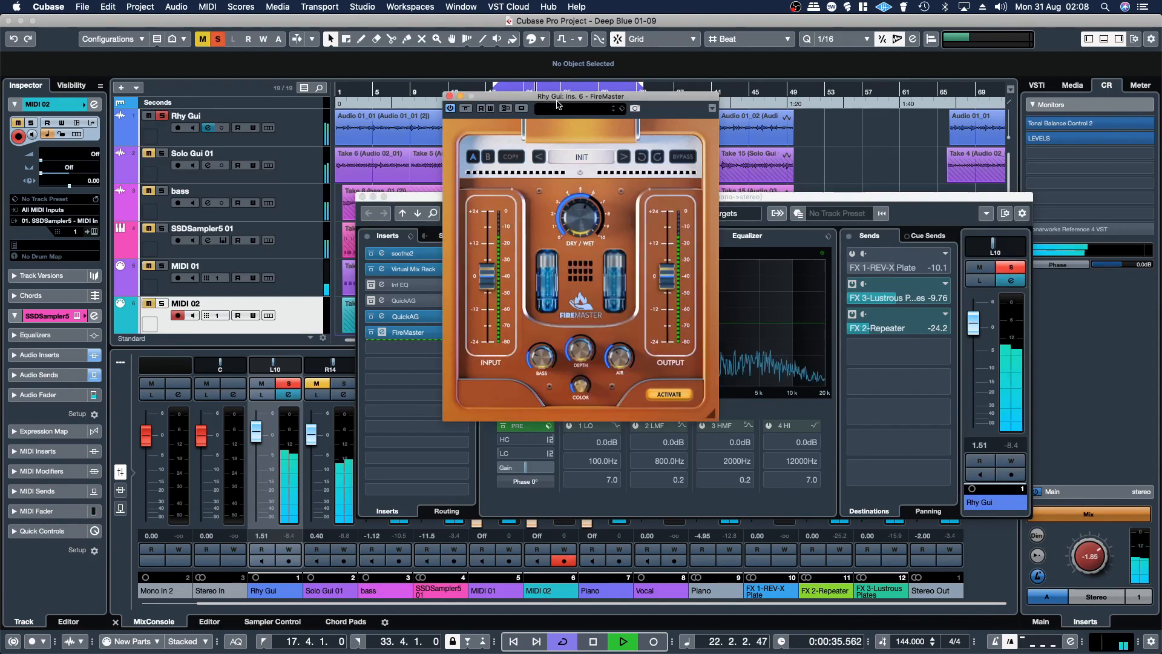
click(466, 109)
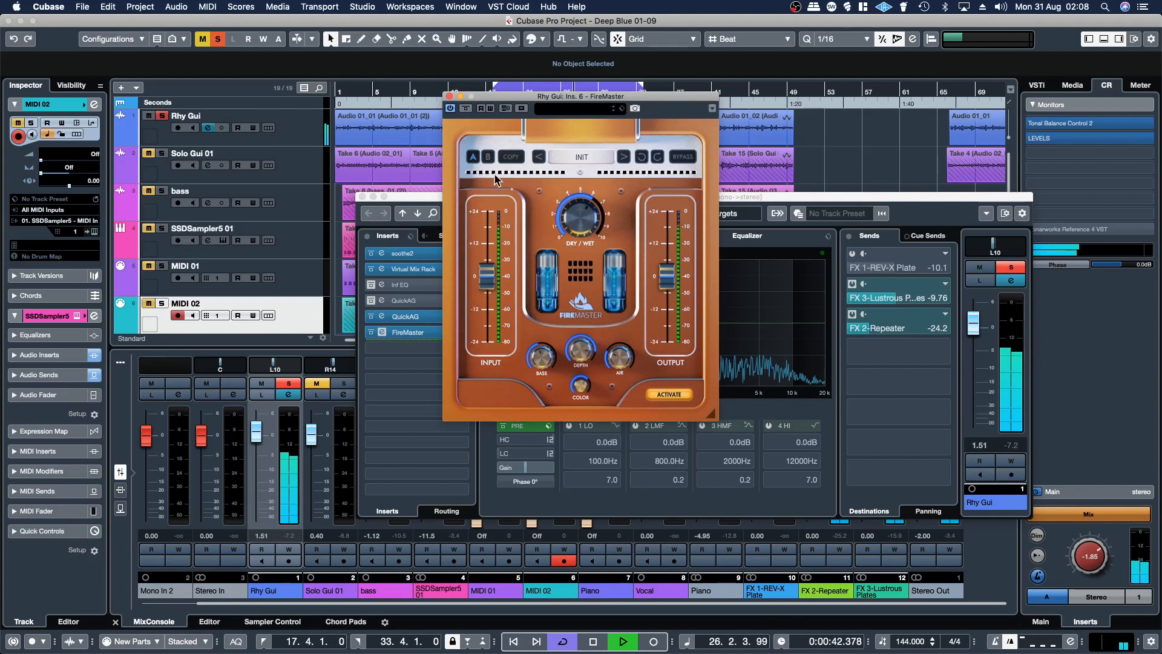
click(465, 108)
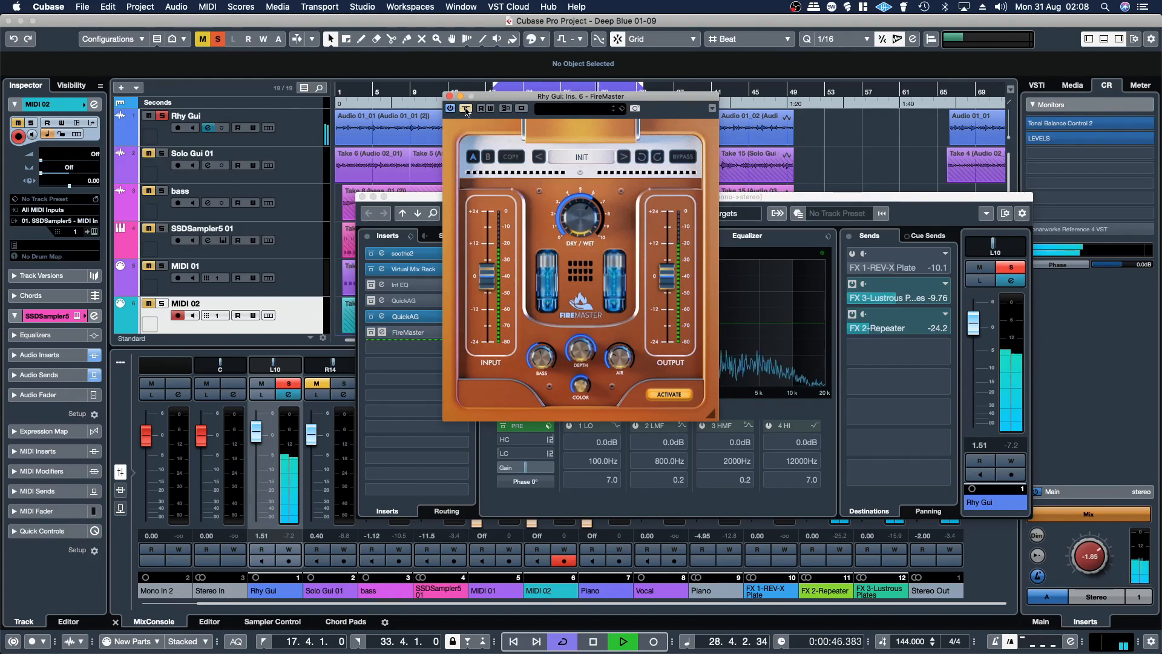
click(465, 108)
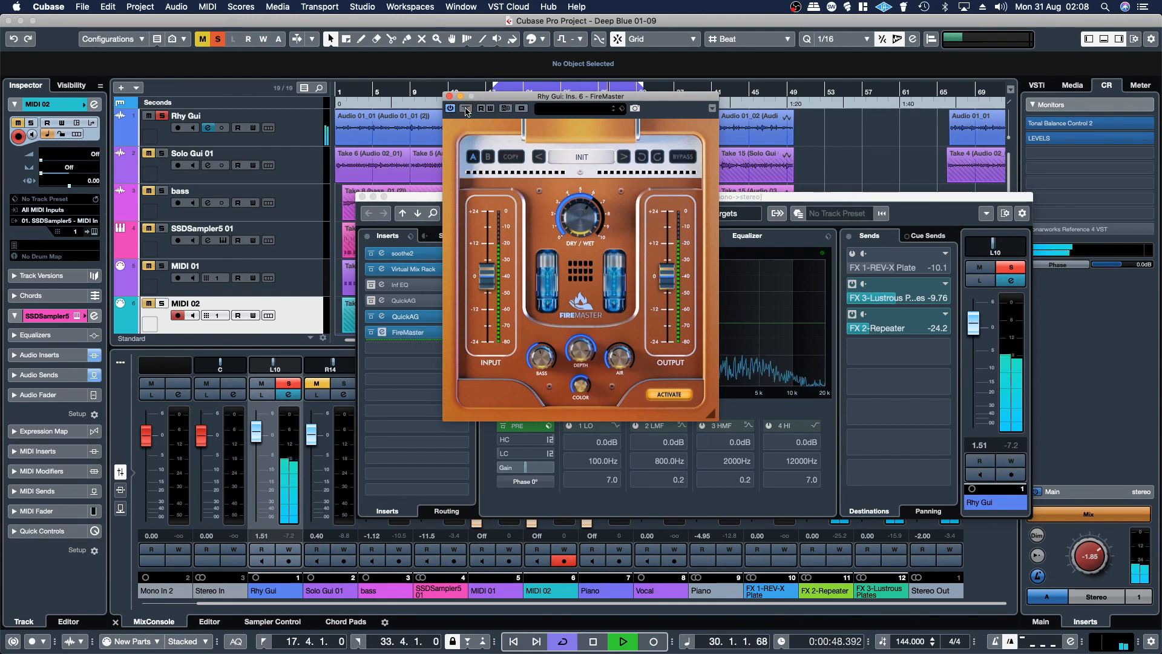
- Close FireMaster, unsolo Rhy Gui to hear the full mix, and close its channel settings
click(448, 97)
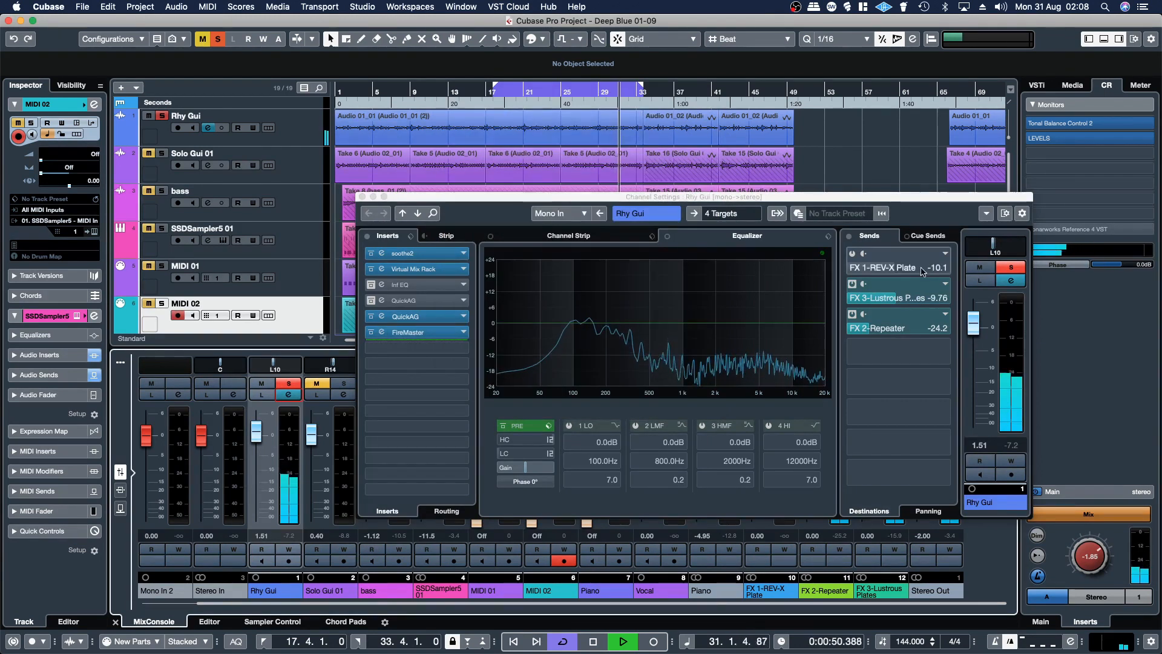
click(1013, 269)
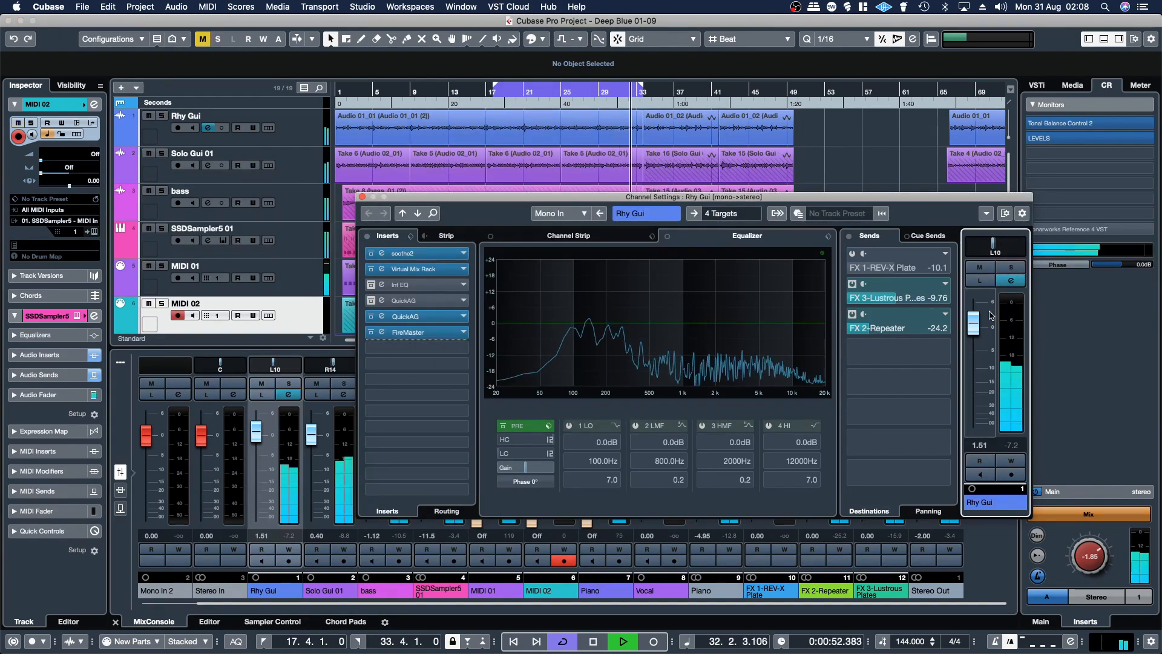
click(362, 197)
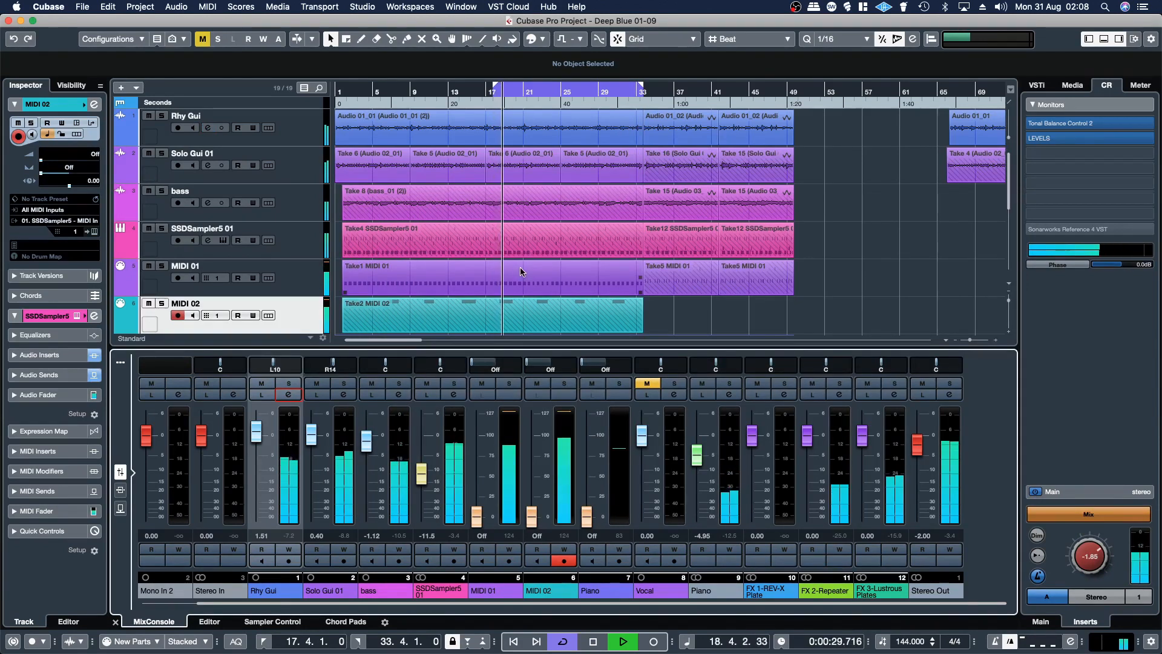
- Solo the Solo Gui 01 track and compare its sound with the QuickAG insert bypassed and active
click(344, 383)
click(344, 394)
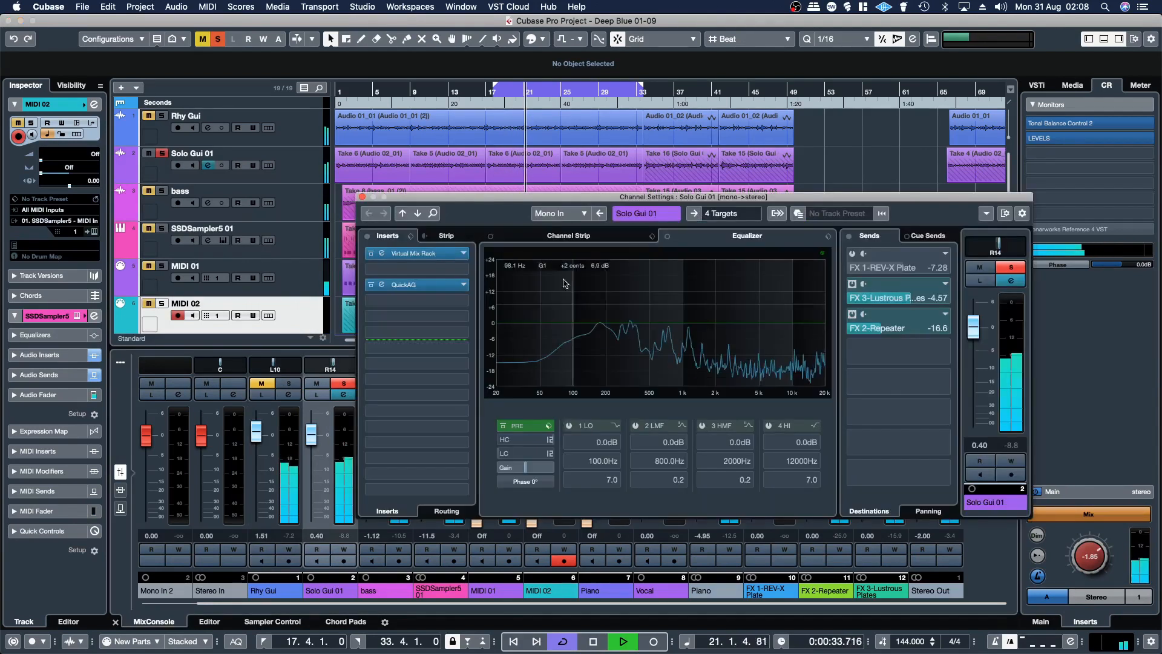
click(423, 290)
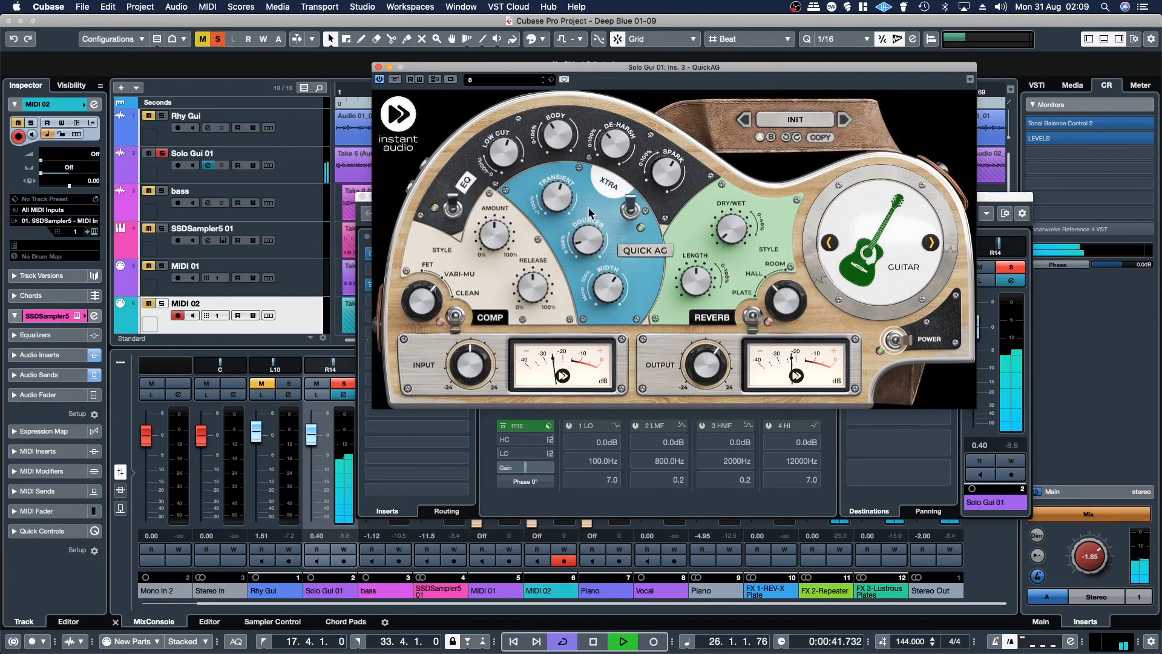
click(395, 80)
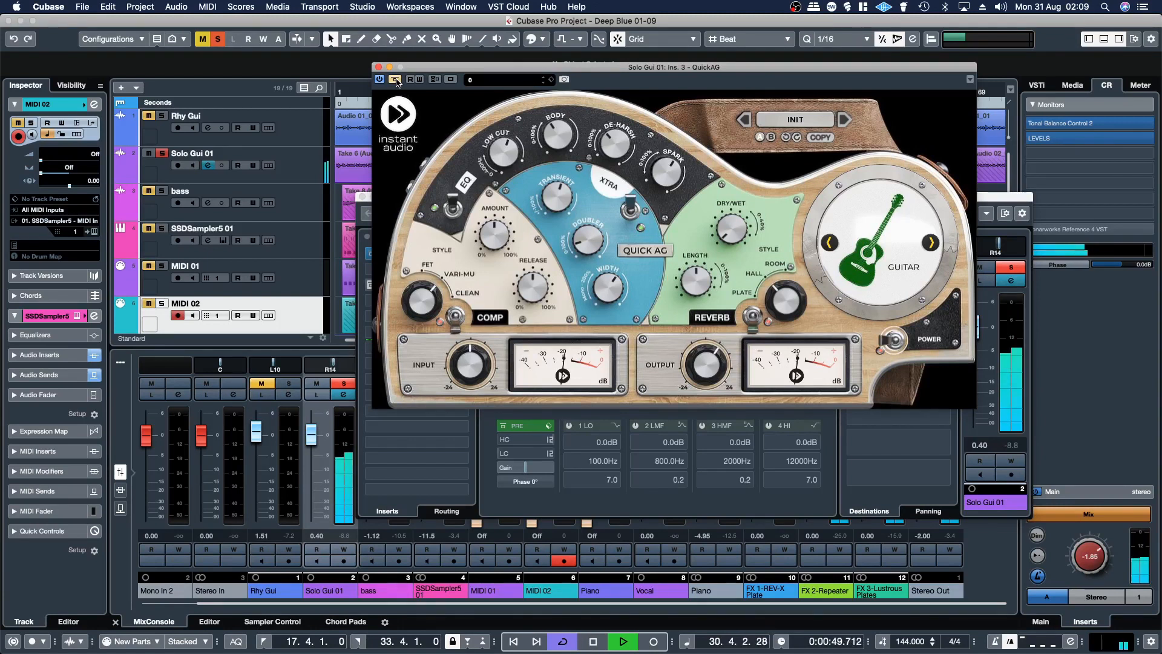
click(395, 79)
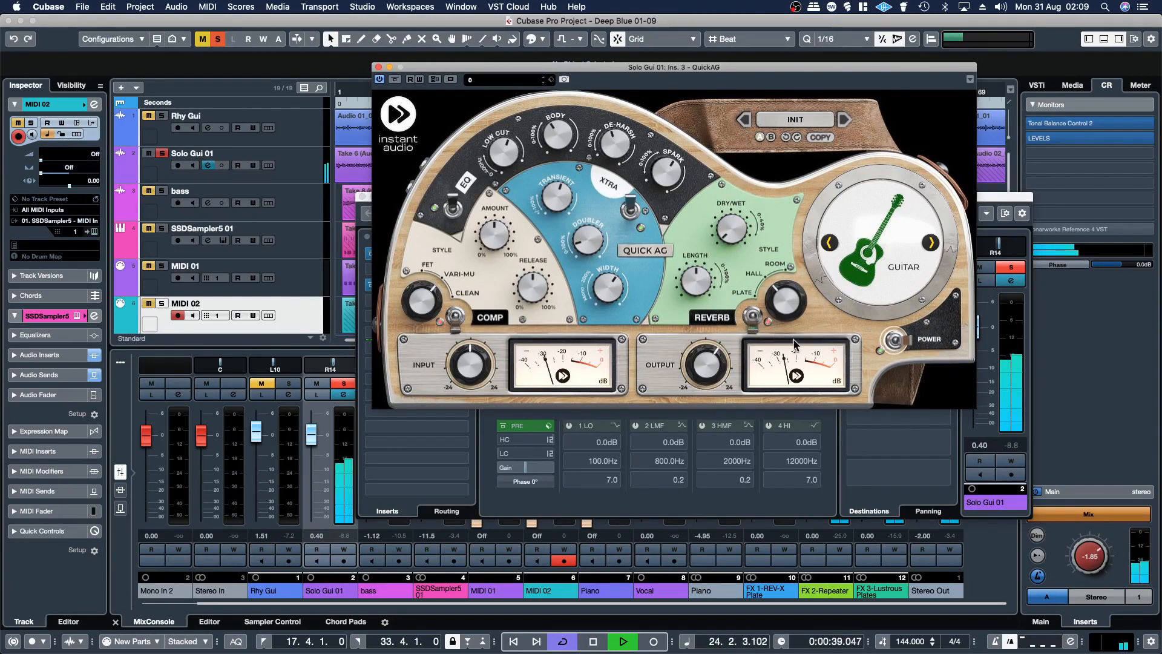
click(890, 344)
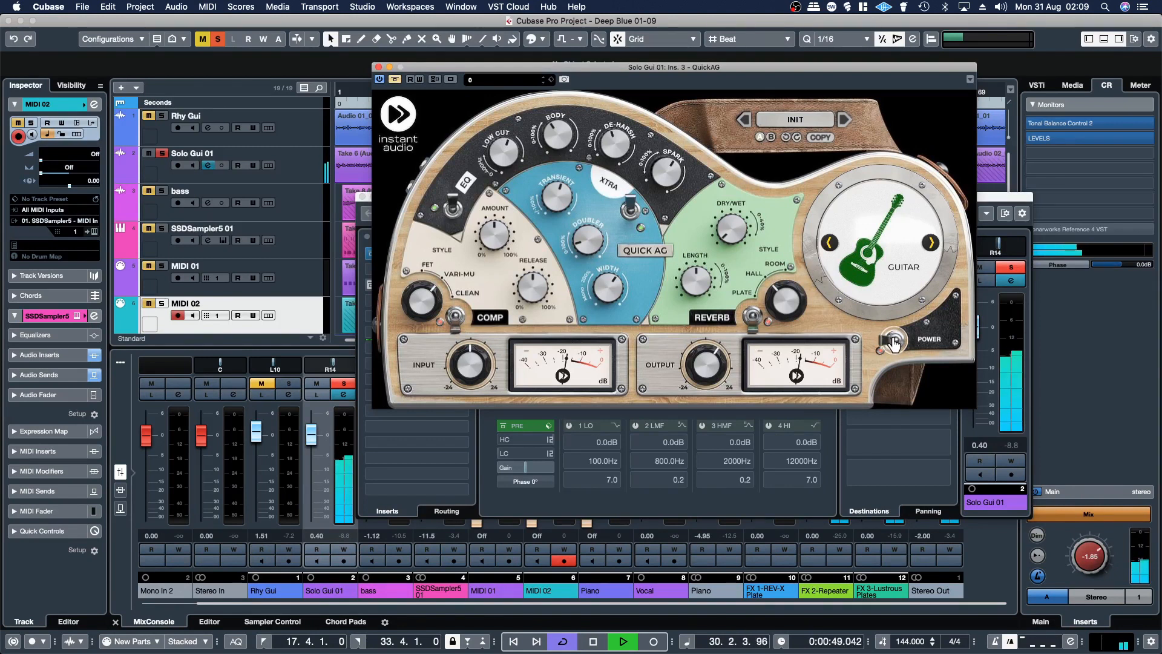
- Reactivate QuickAG on Solo Gui 01, recheck the plug-in, unsolo the track, and close its channel settings
click(892, 343)
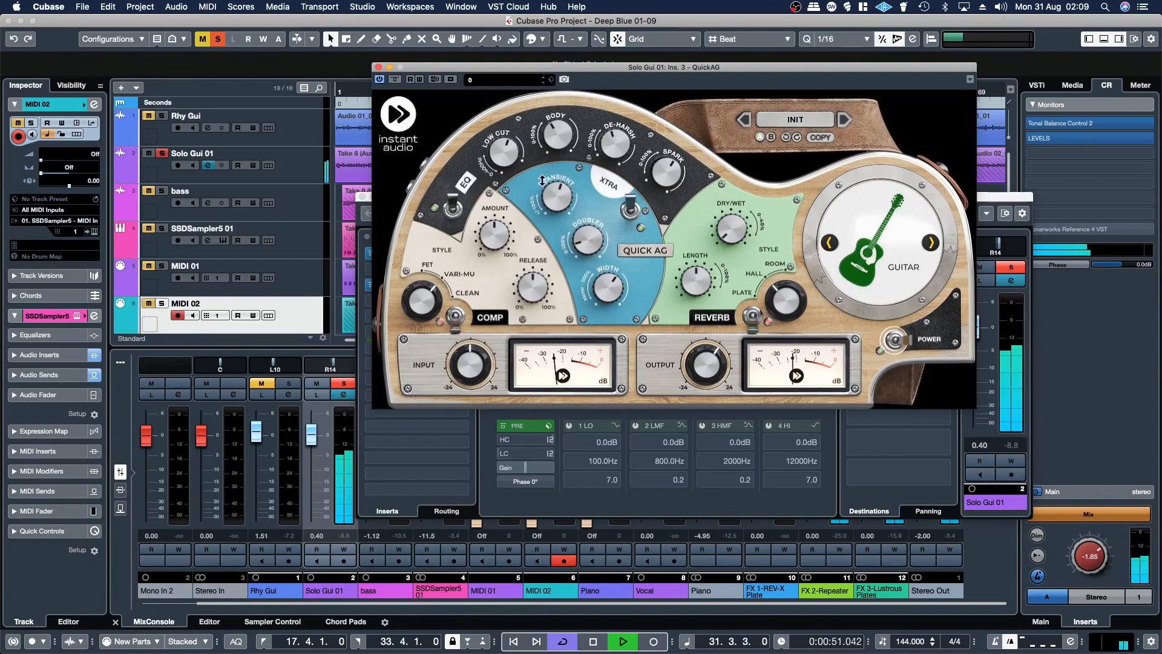
click(379, 67)
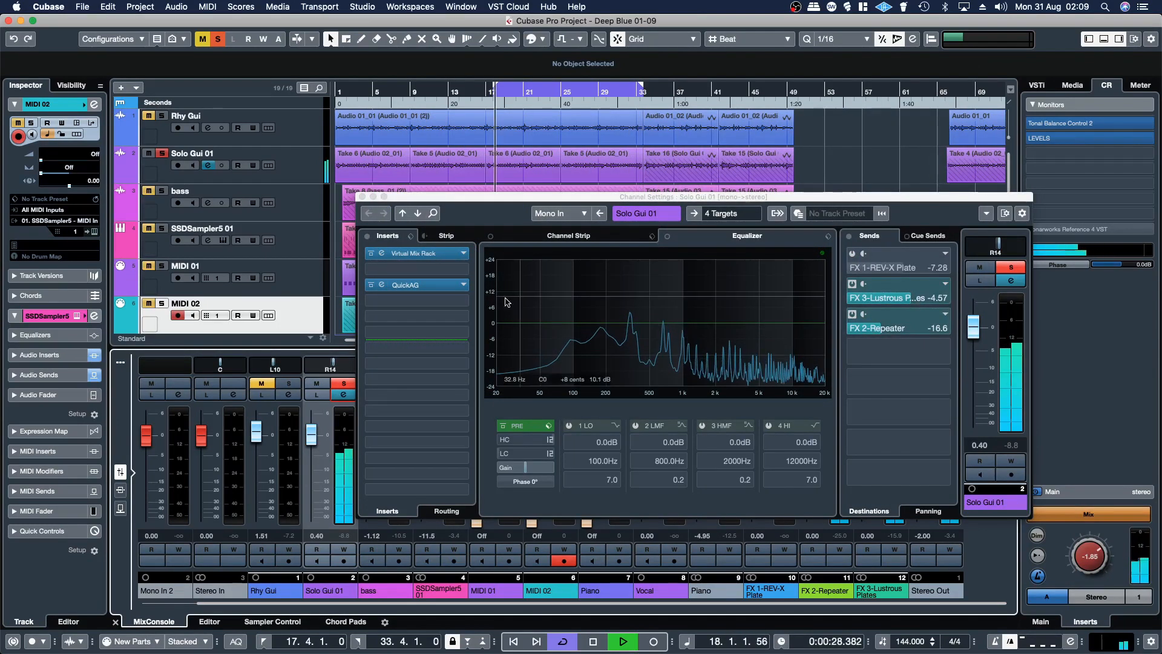
click(411, 285)
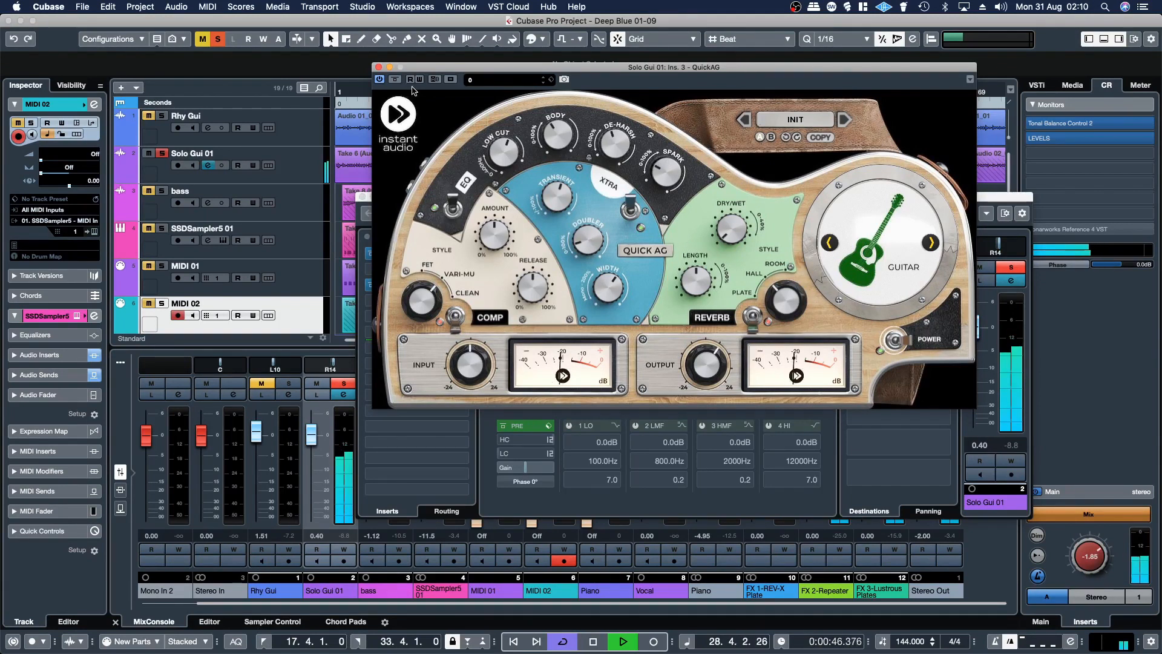
click(379, 67)
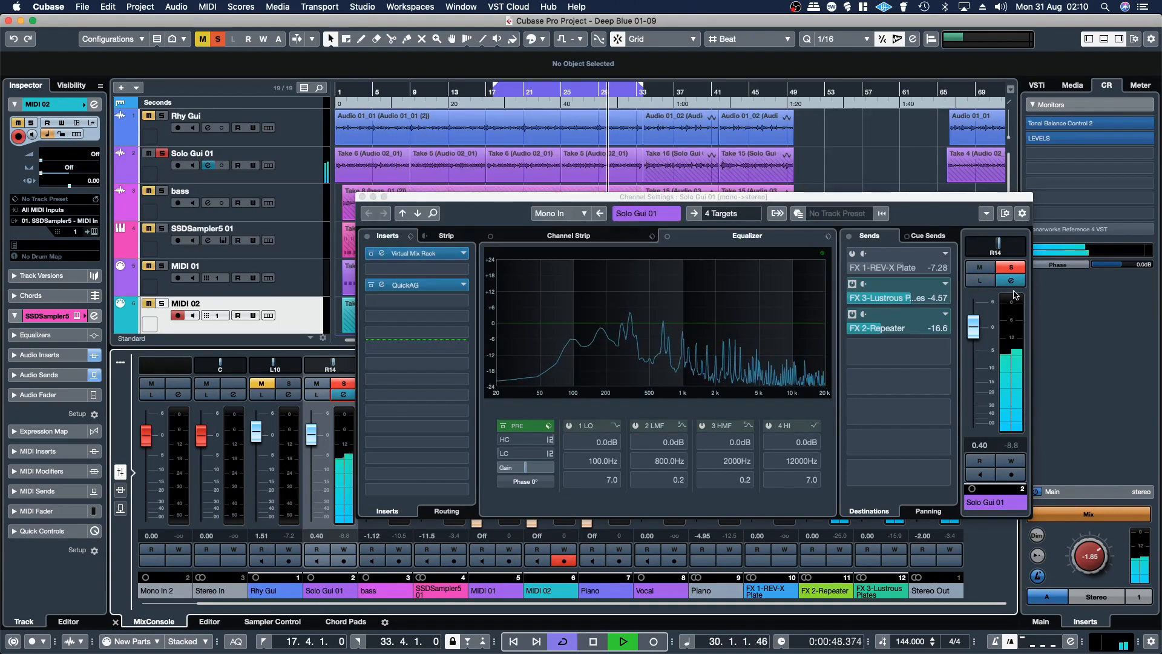
click(1011, 267)
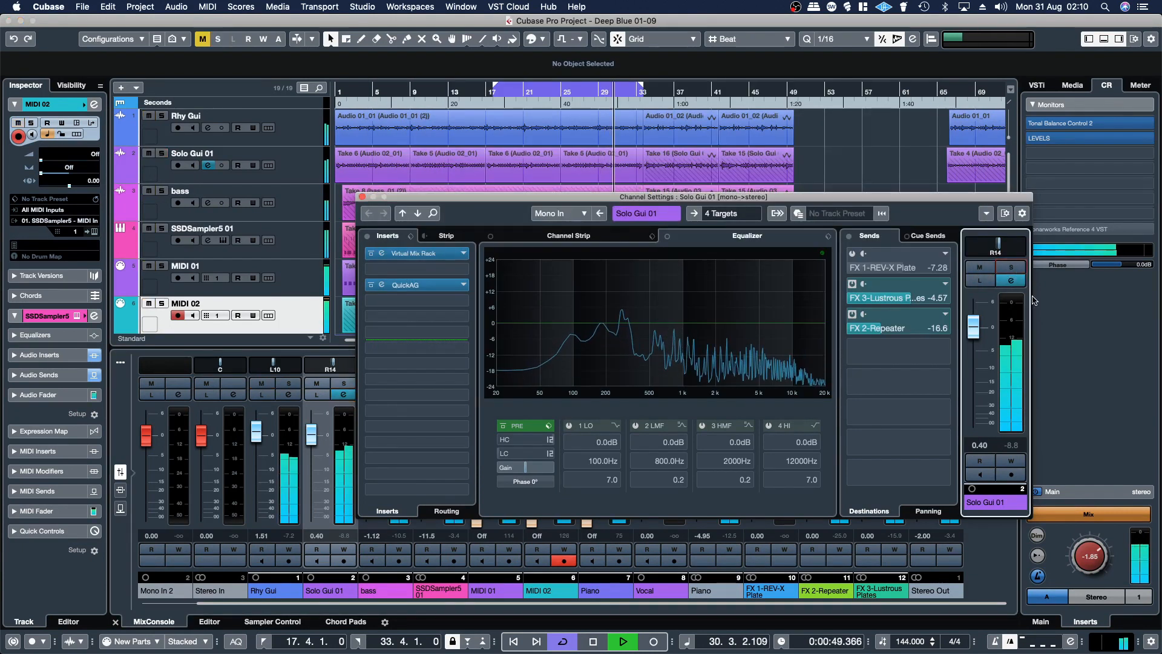
click(363, 196)
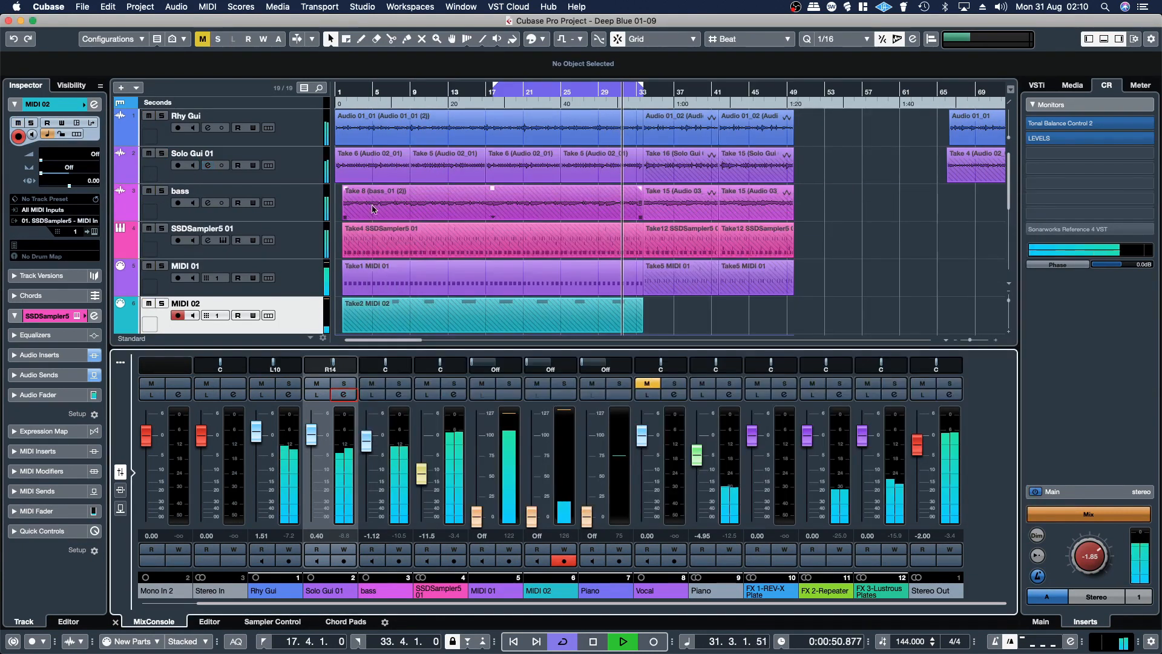
- Open the bass channel settings clear of its mixer strip and solo bass together with SSDSampler5 01
click(402, 397)
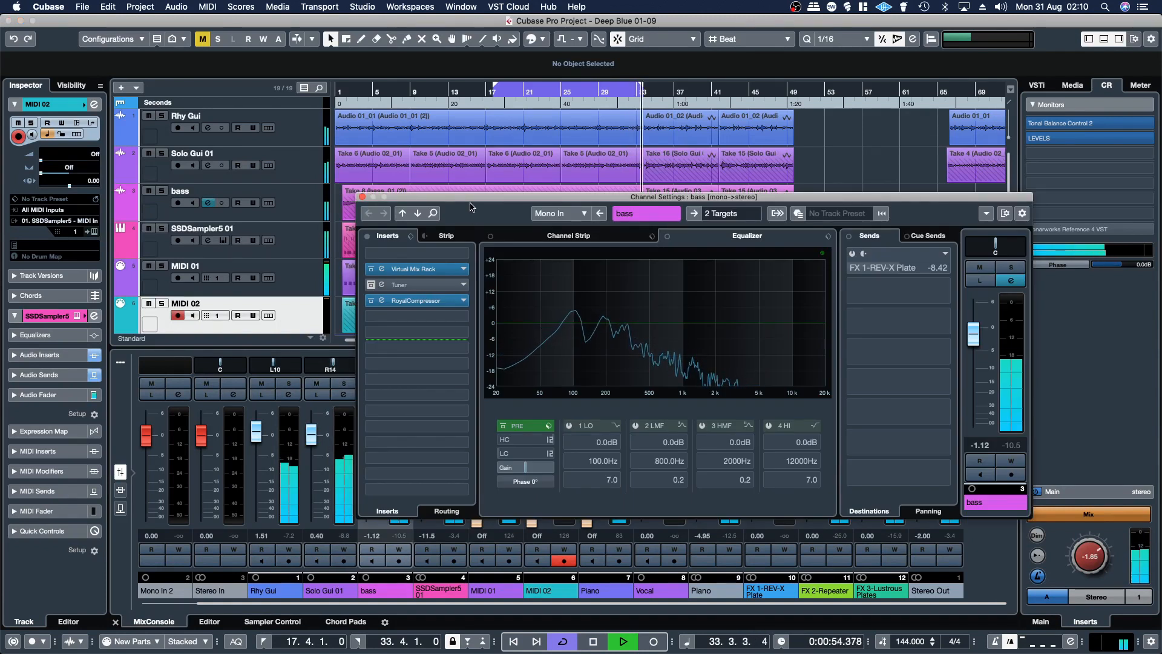
drag(470, 207, 459, 148)
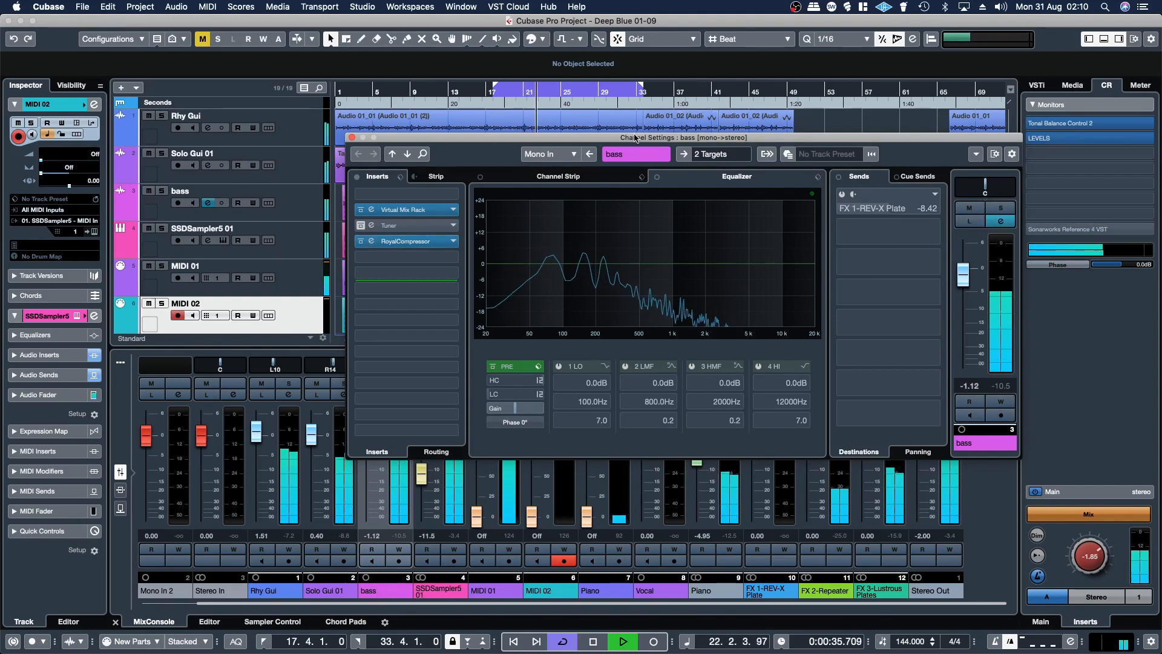
drag(636, 137, 856, 87)
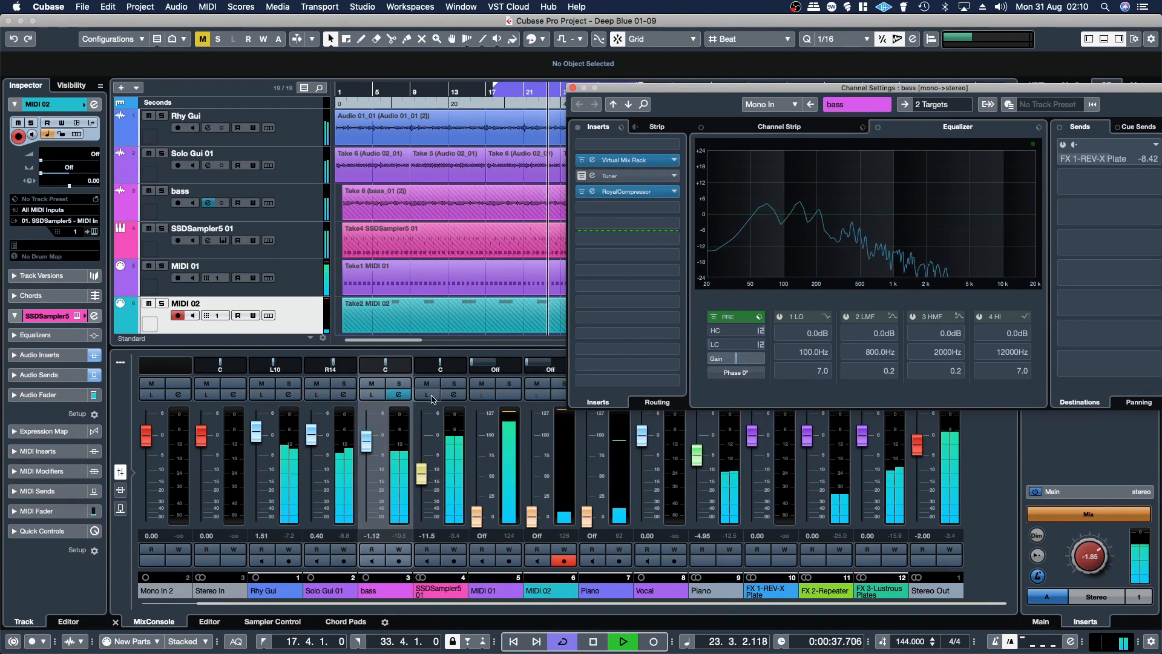
click(398, 384)
click(453, 384)
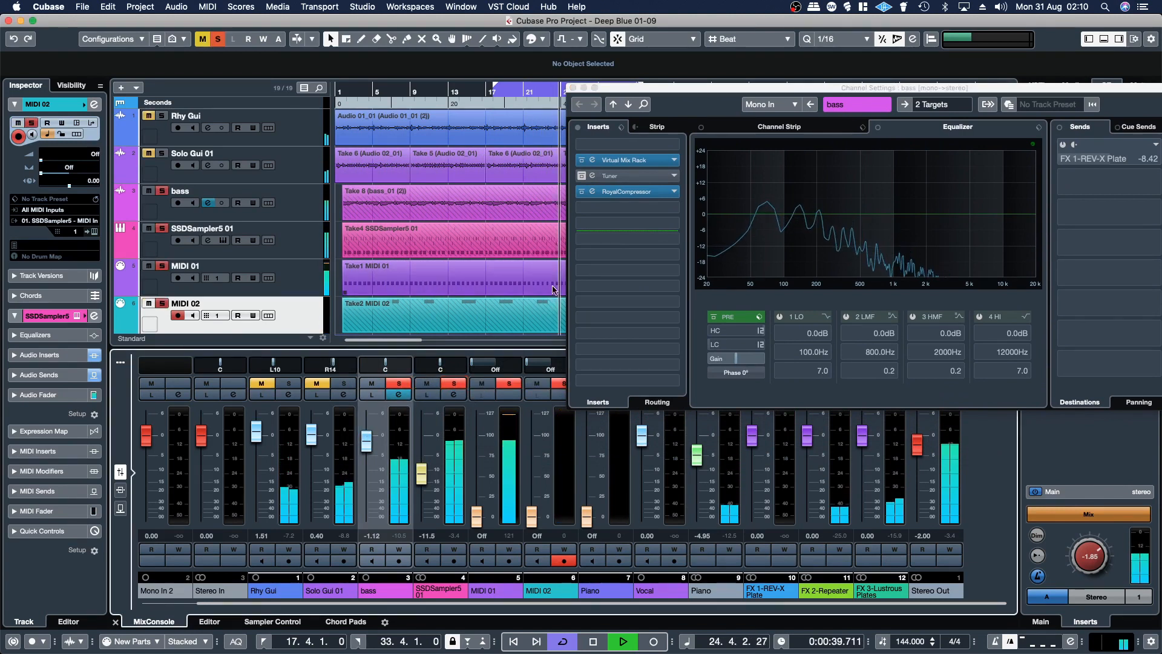
- Open the bass's RoyalCompressor, compare the sound bypassed and active, and set the compressor's model back to A
click(592, 191)
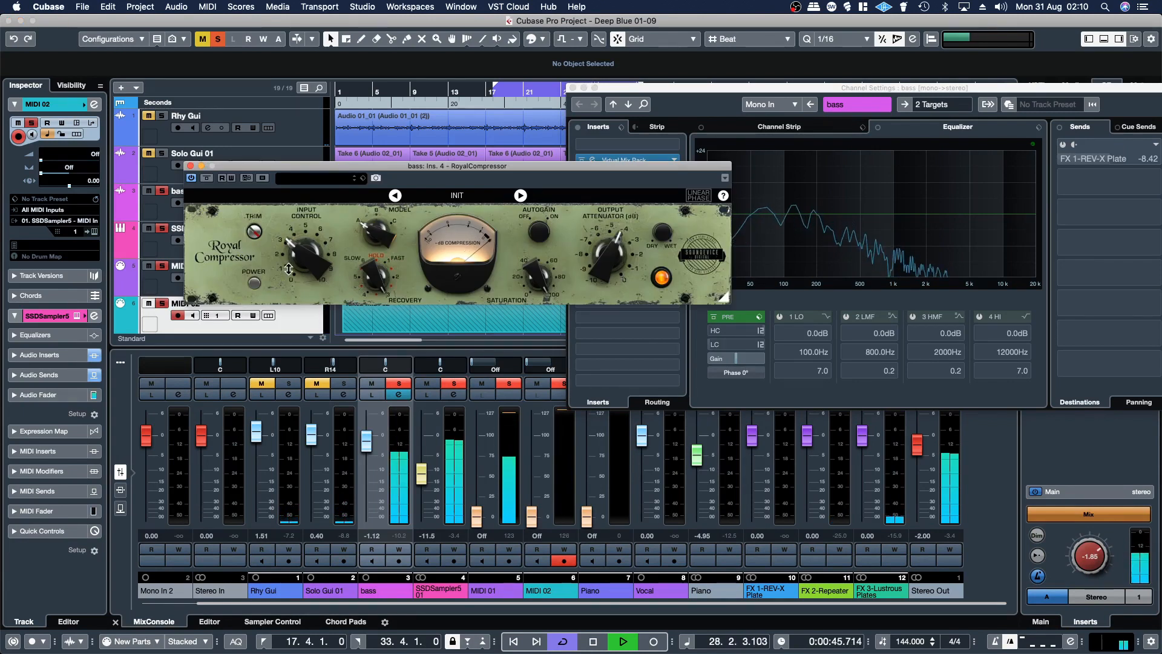
drag(290, 269, 290, 265)
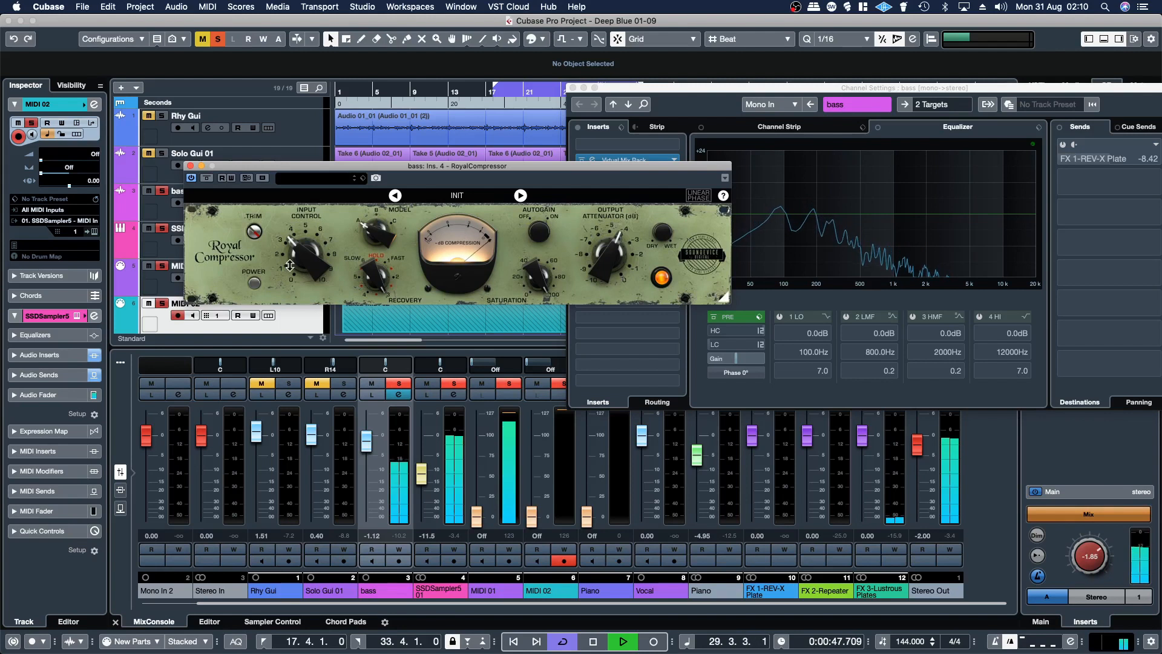
click(661, 277)
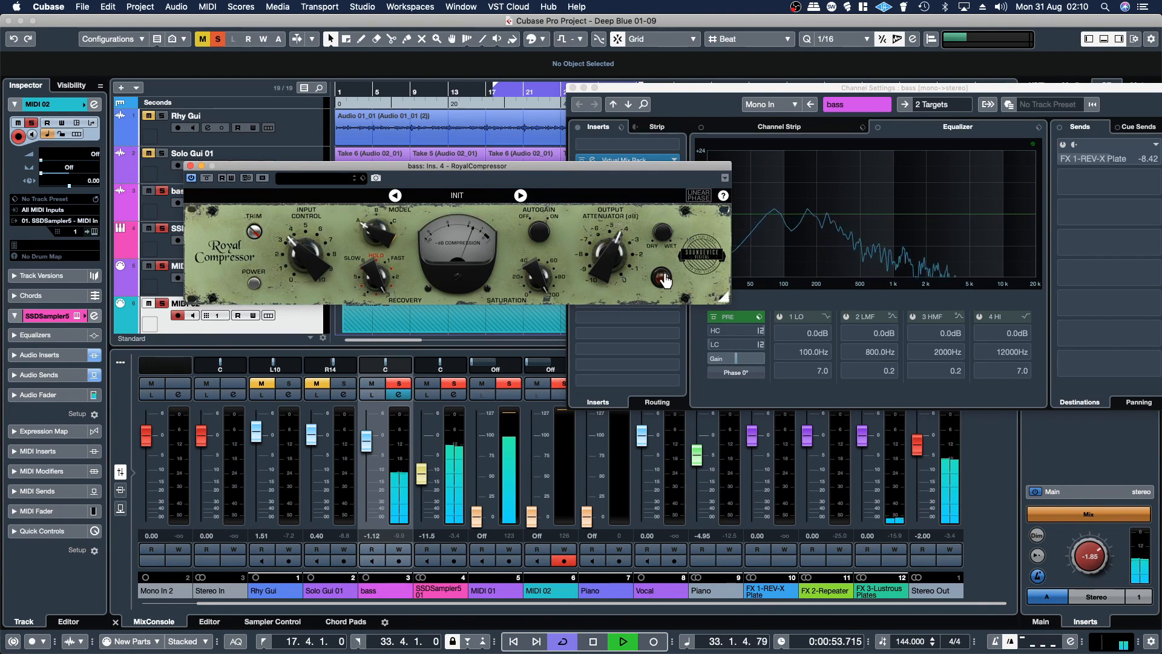
click(662, 277)
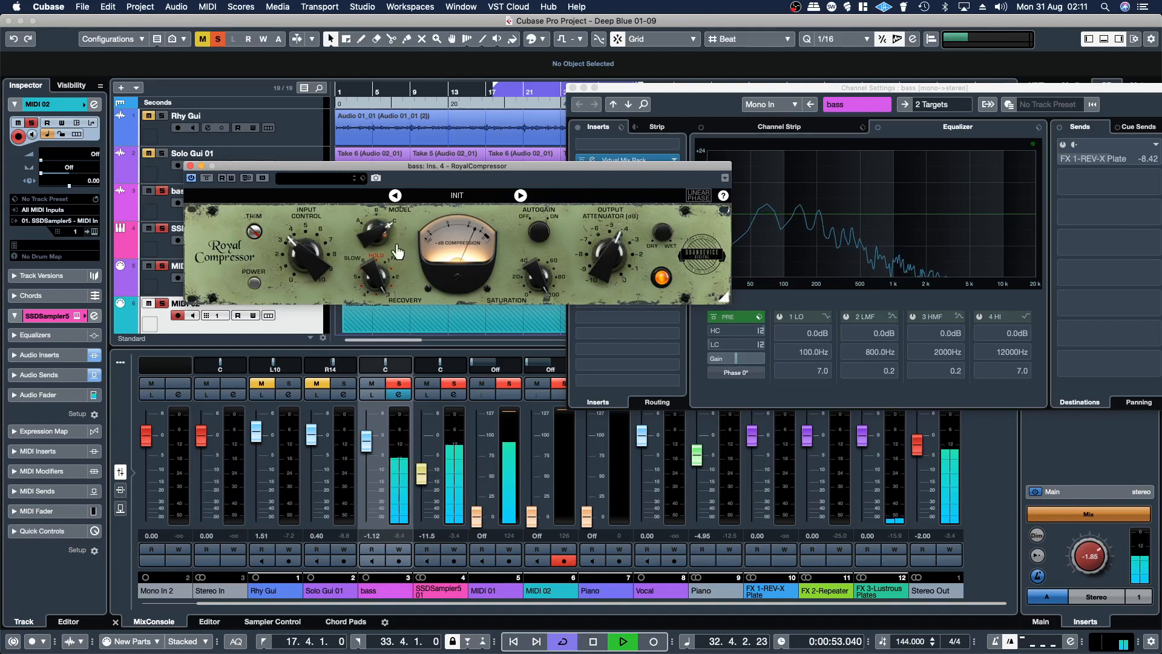
click(359, 226)
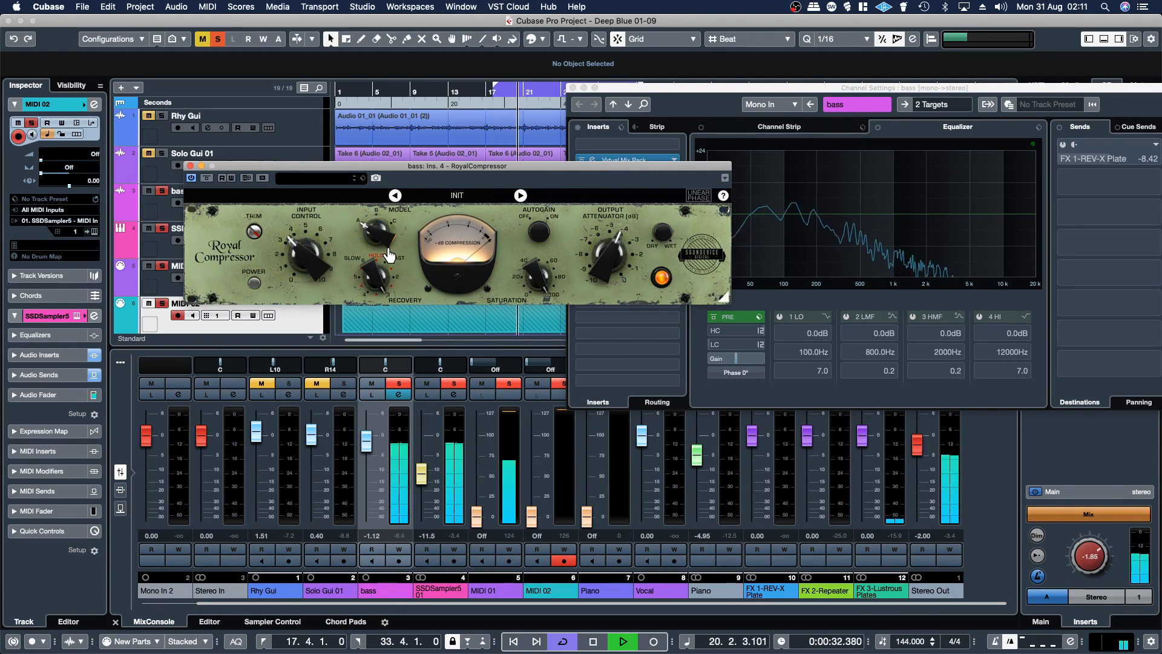
click(189, 166)
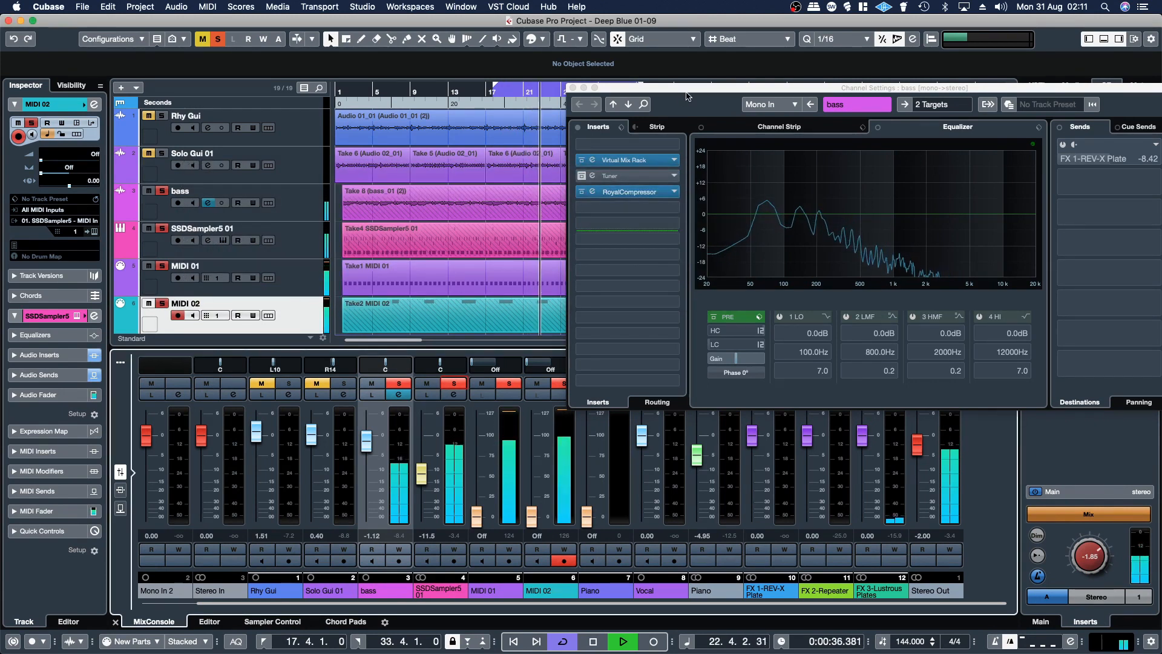
- Mute the bass briefly to hear the drums without it, and restore its solo
drag(655, 94, 440, 93)
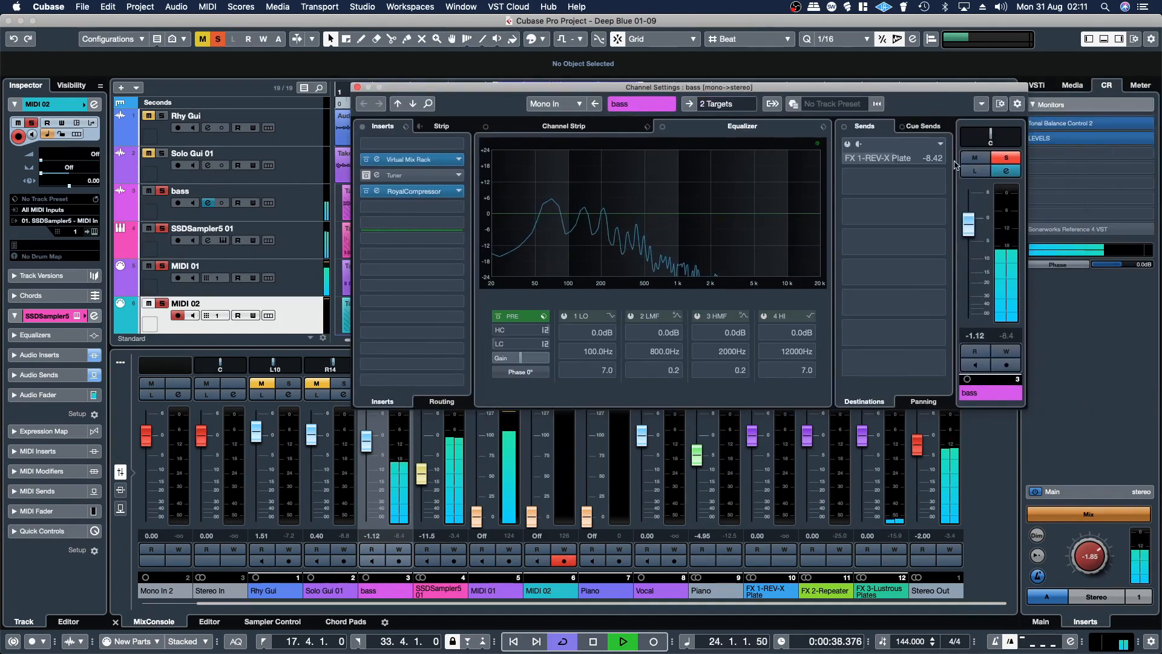
click(974, 157)
click(1006, 158)
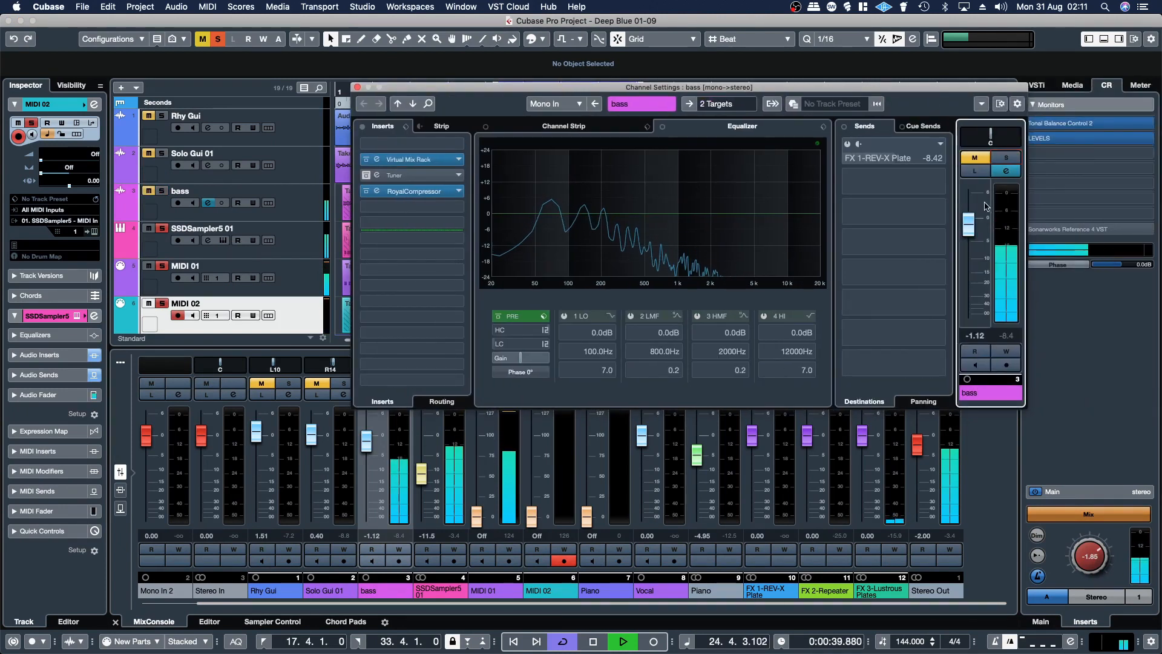
click(974, 158)
click(1006, 157)
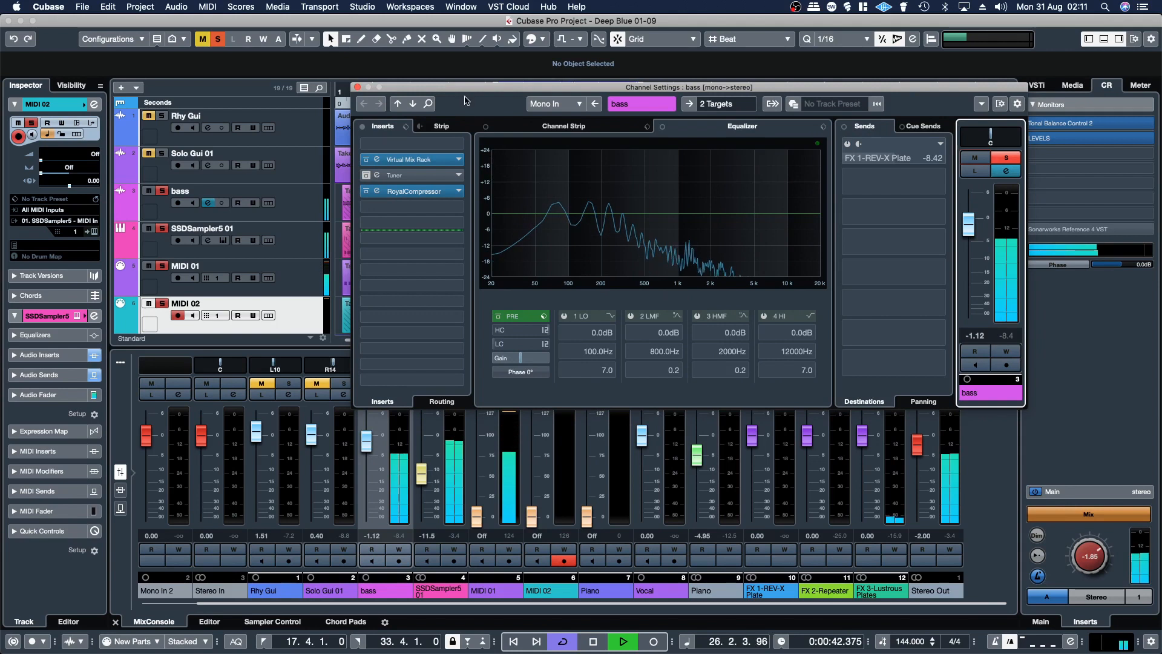
- Unsolo bass and SSDSampler5 01 to hear RoyalCompressor in the full mix, and close the bass channel settings
drag(489, 88, 665, 79)
click(399, 383)
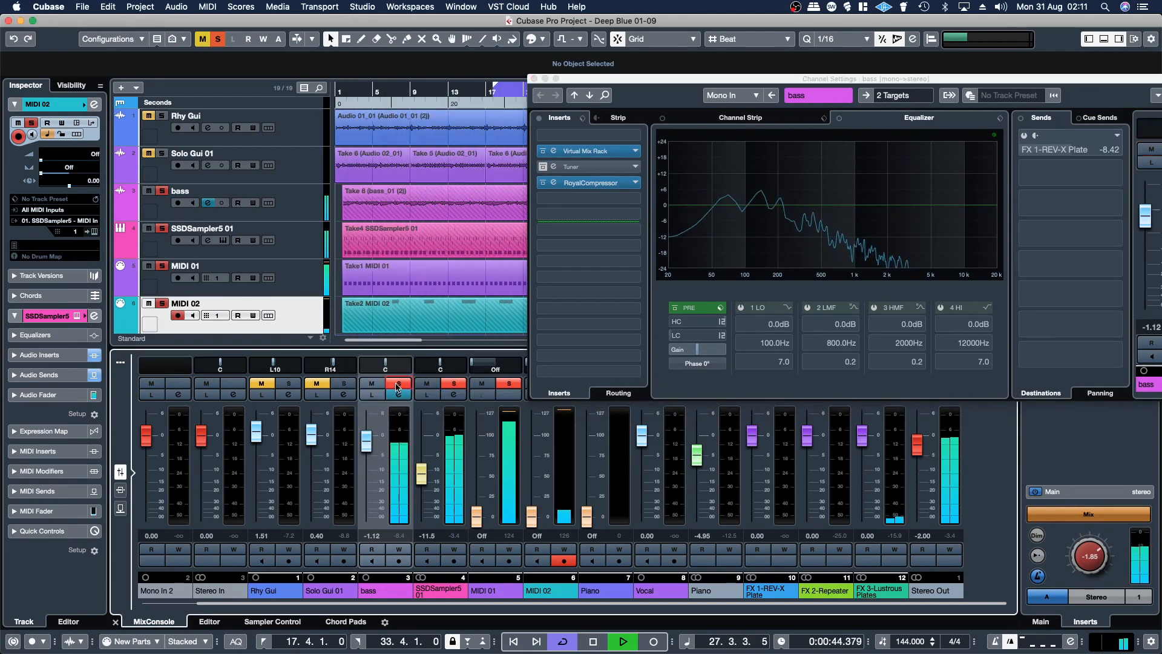
click(454, 383)
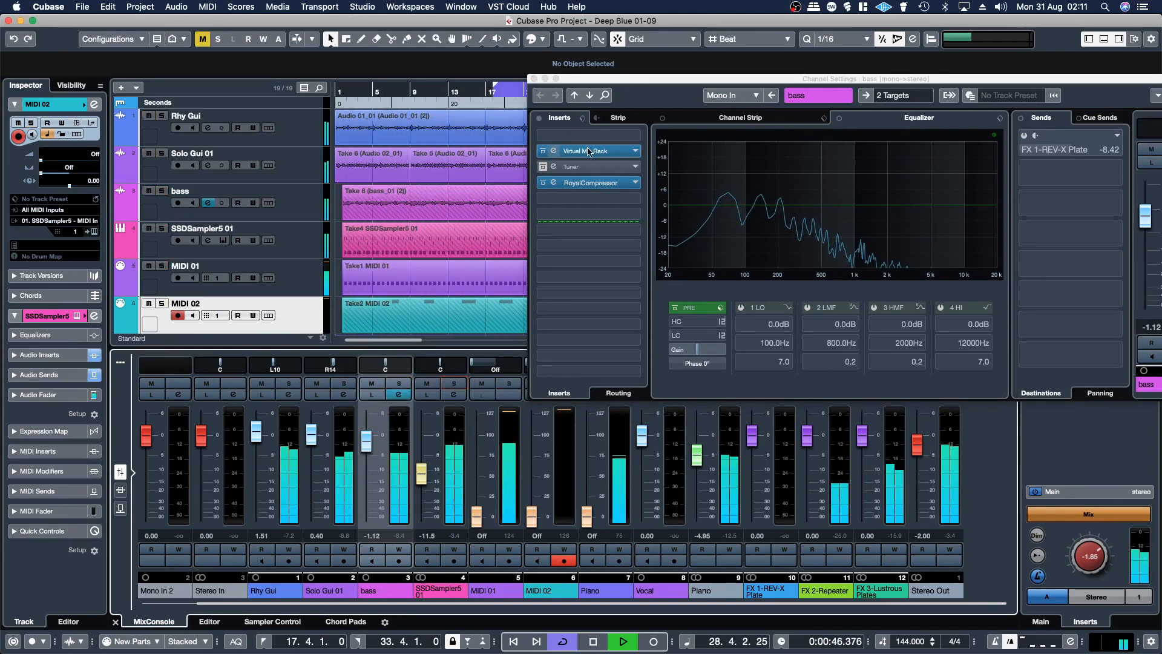
click(543, 187)
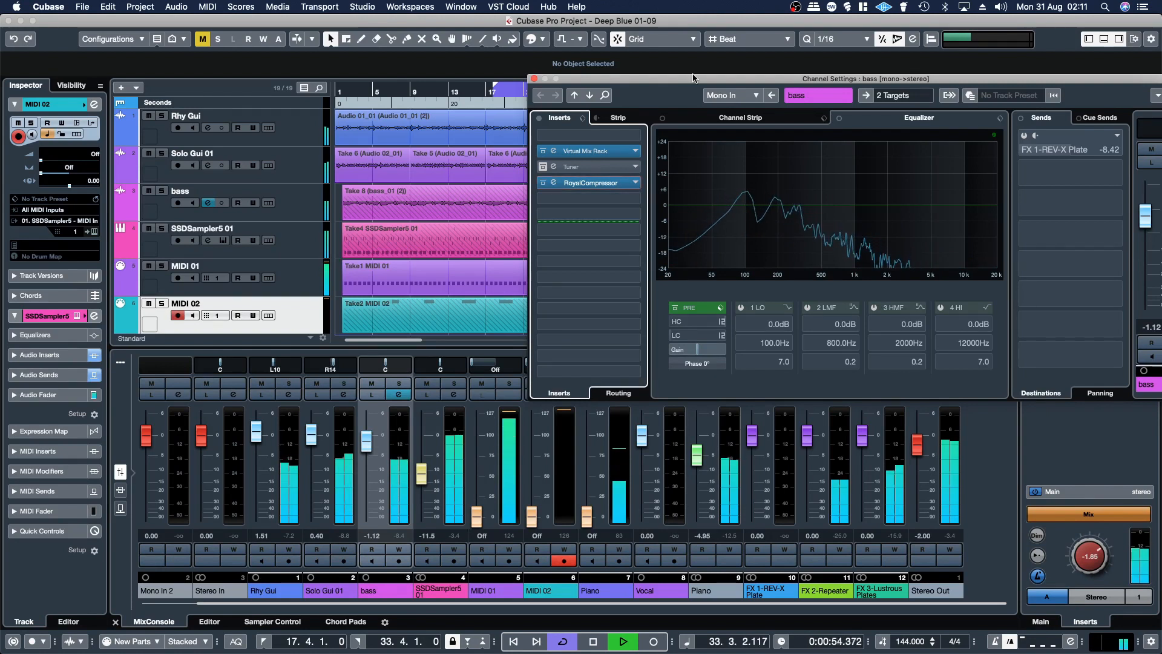
drag(697, 83, 506, 81)
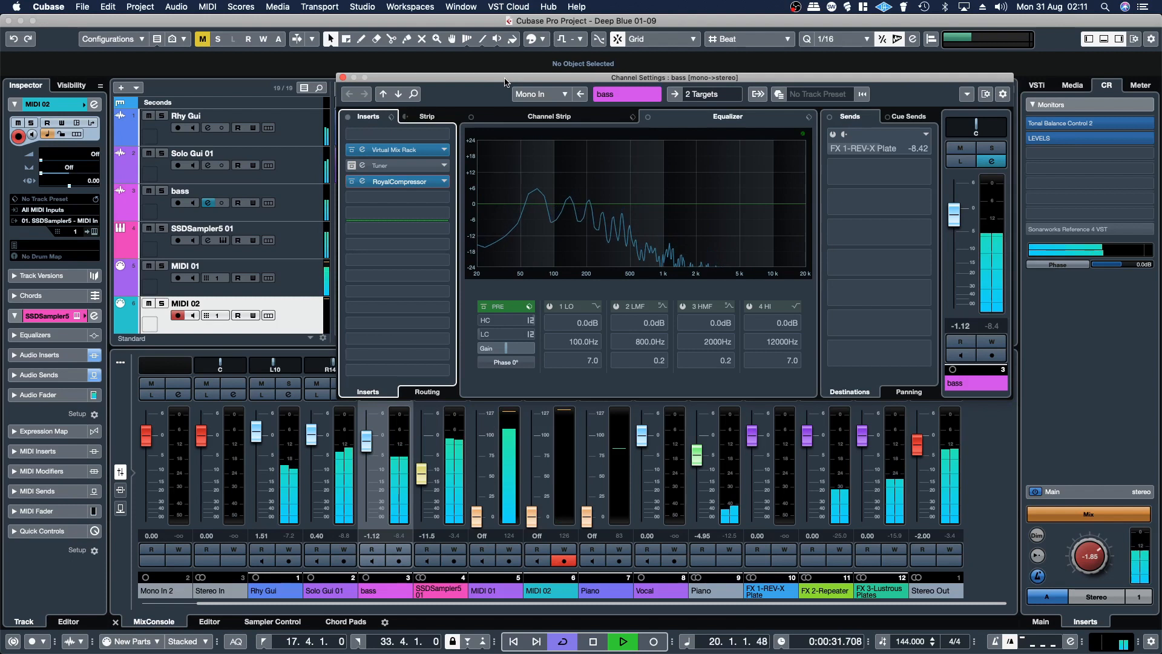
click(343, 78)
- Open SSDSampler5 01's FireMaster, solo the track, and compare the drums with the plug-in bypassed and active
click(453, 394)
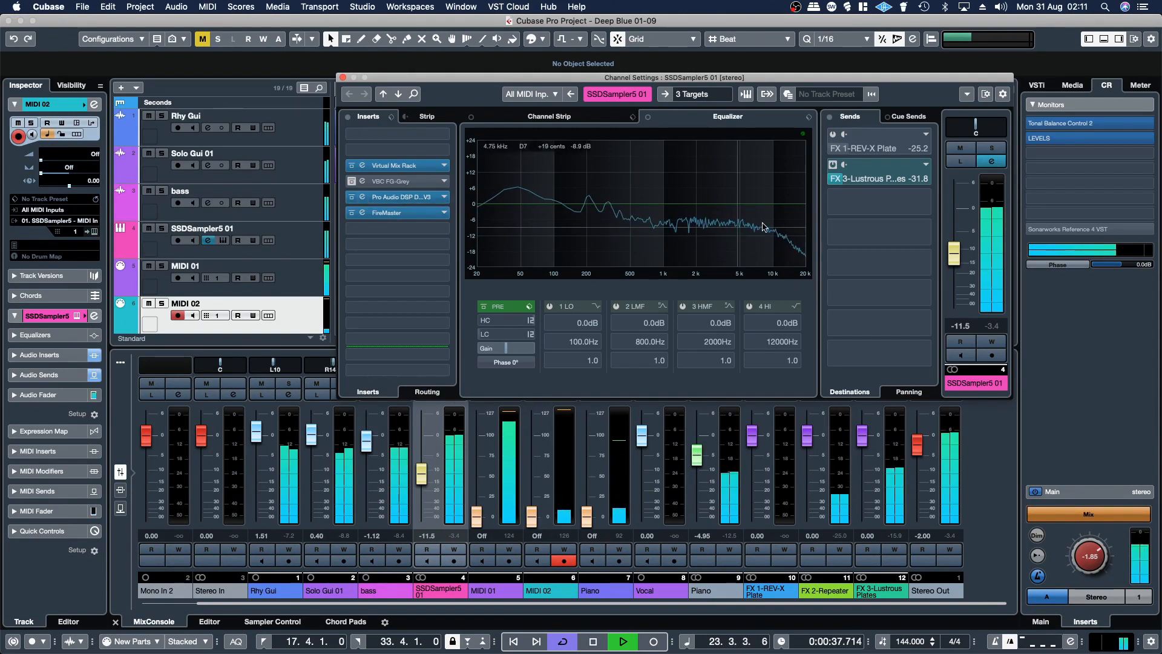
click(414, 213)
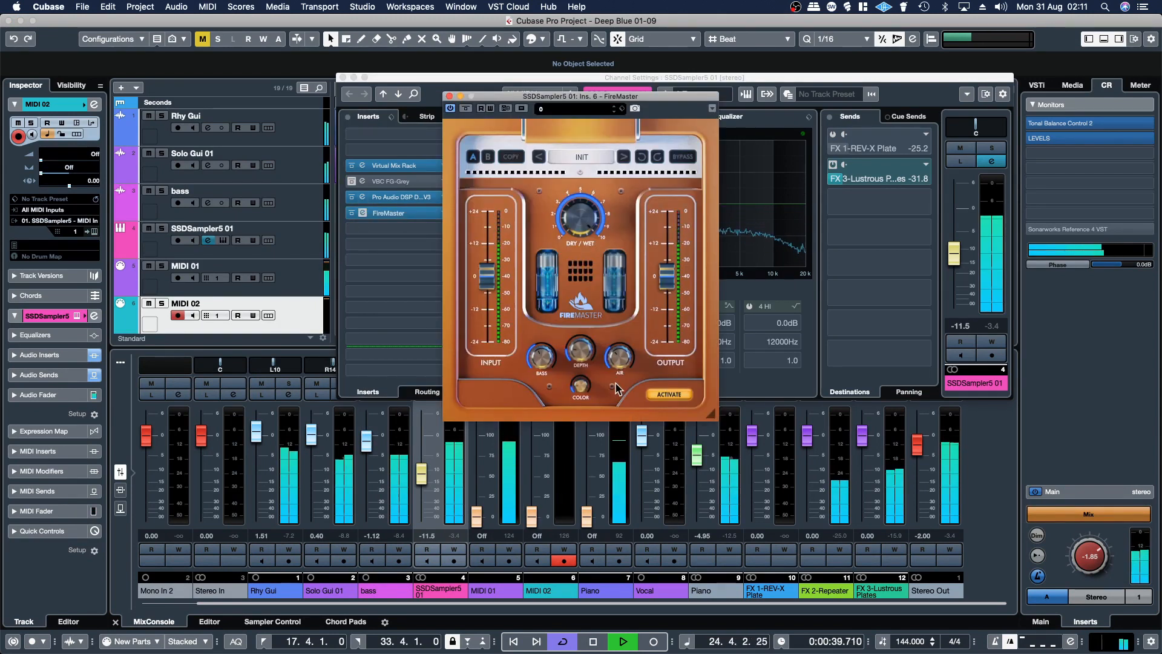
click(991, 148)
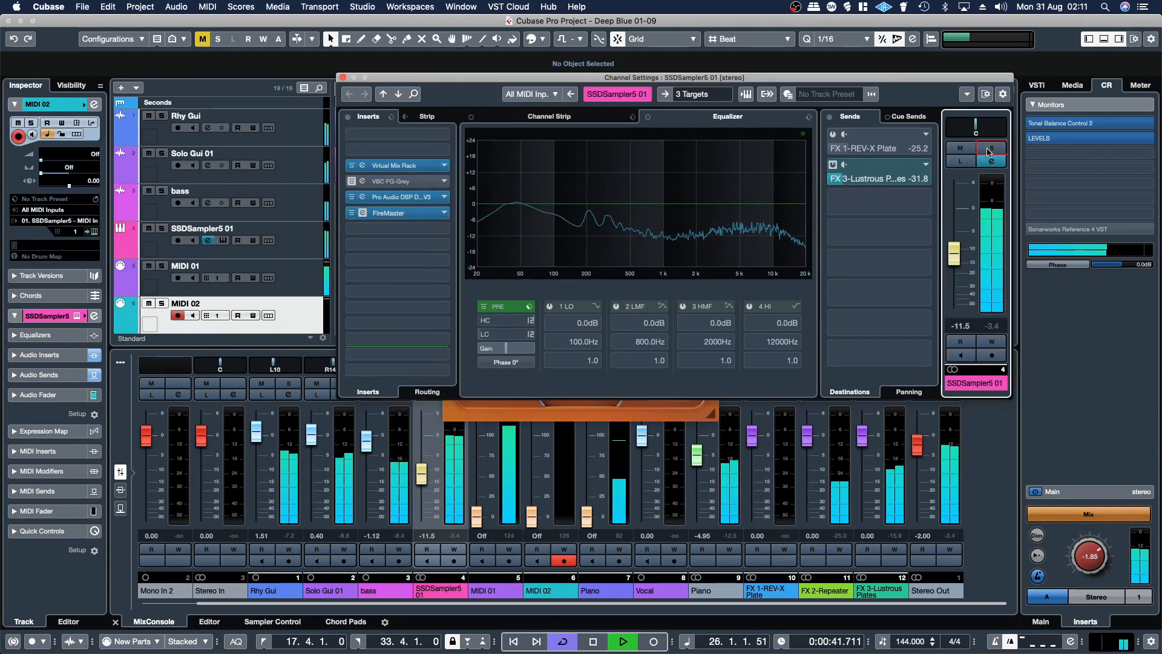
click(475, 416)
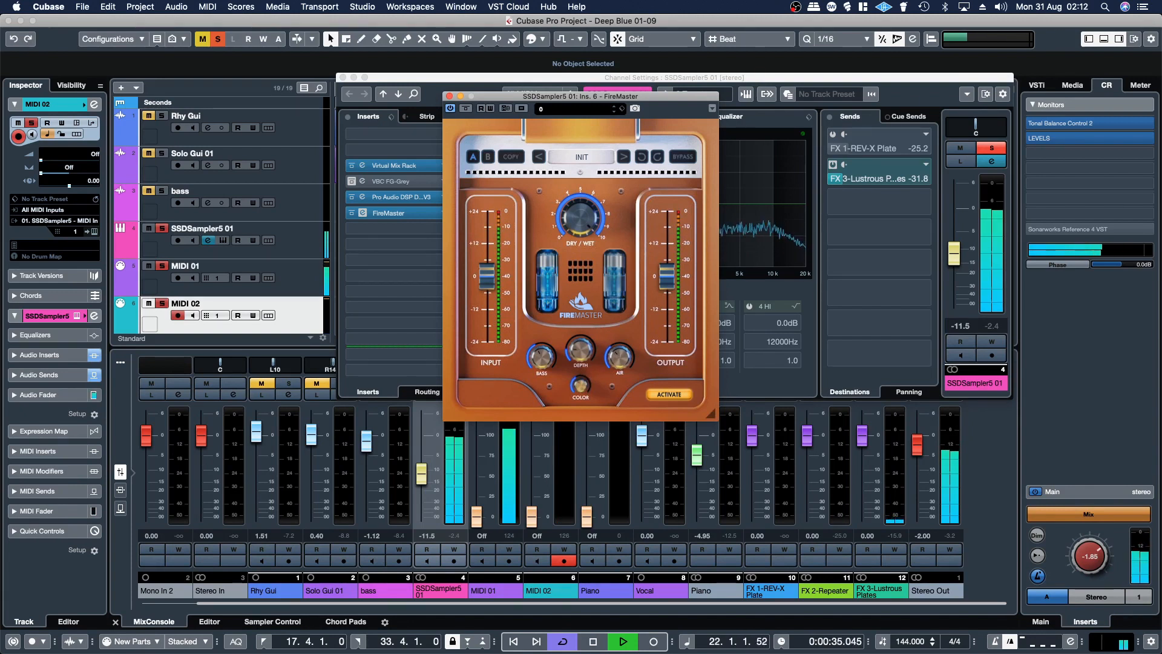
click(466, 110)
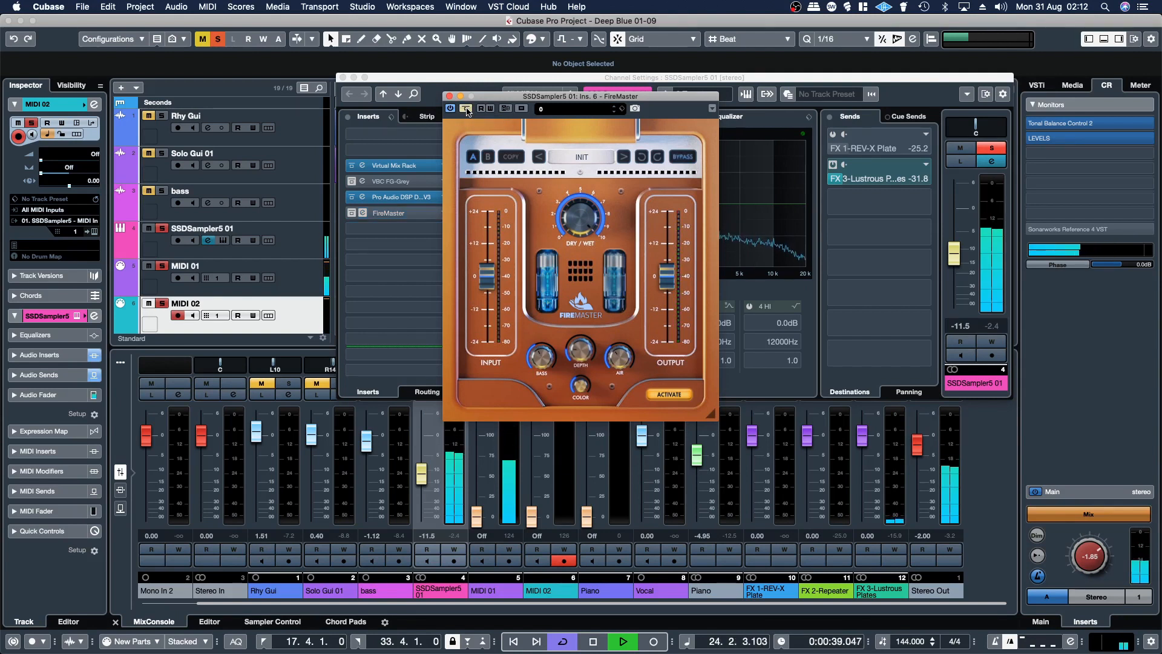
click(466, 108)
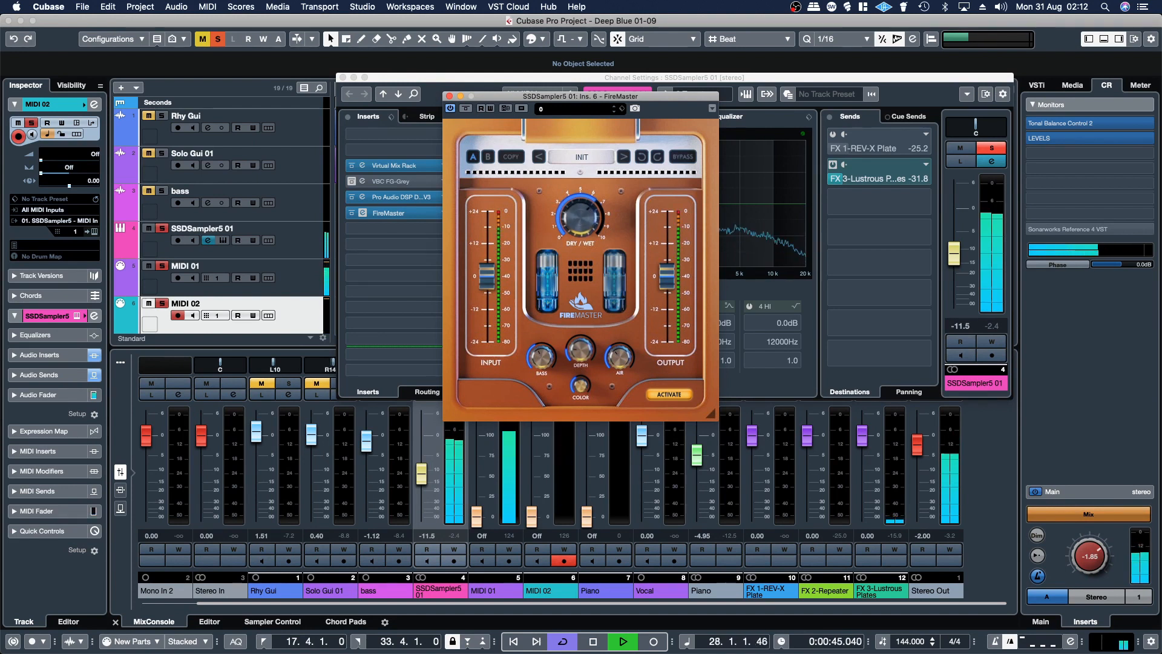
click(466, 109)
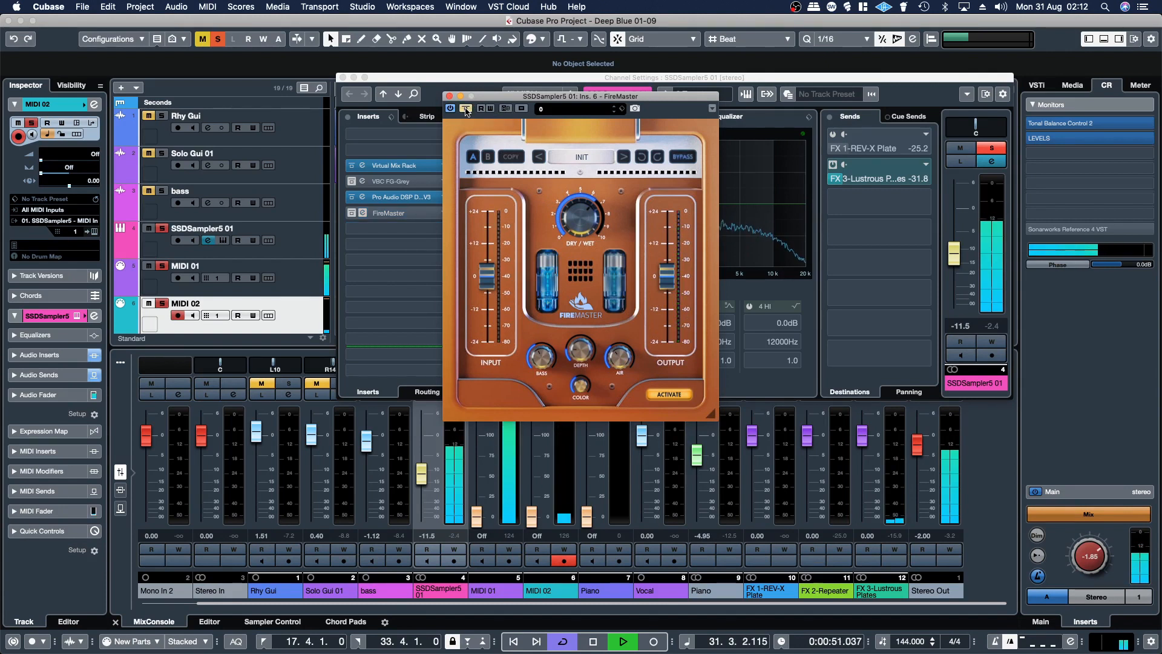
click(466, 109)
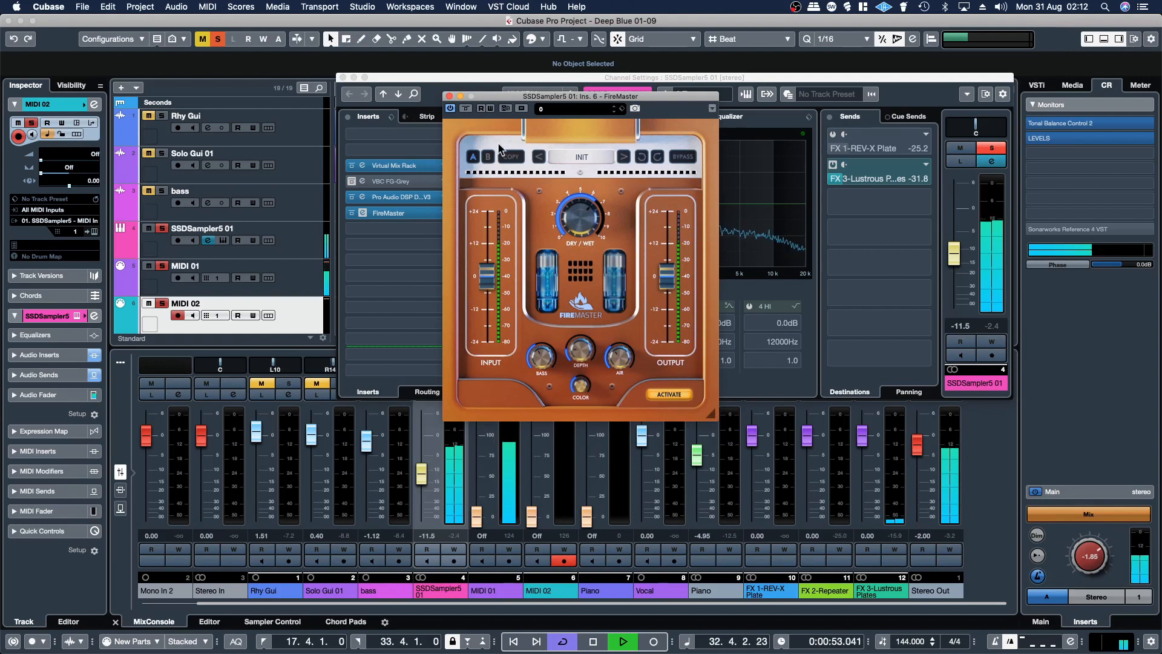
- Close FireMaster, unsolo SSDSampler5 01 to hear the full mix, and close its channel settings
click(448, 96)
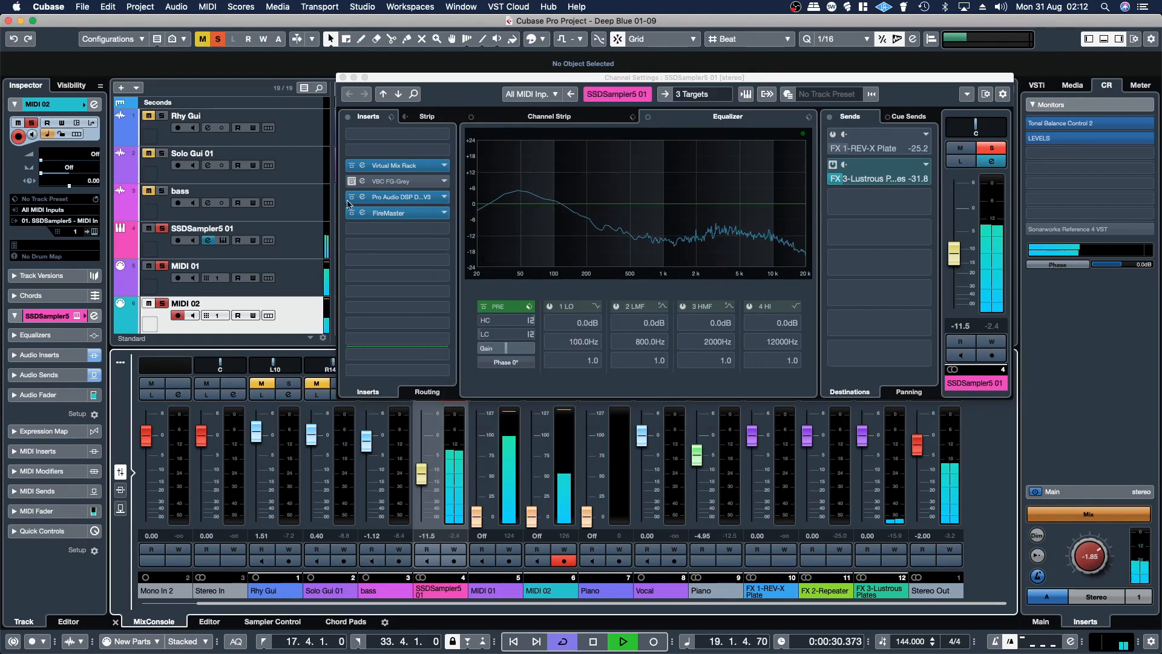
click(991, 148)
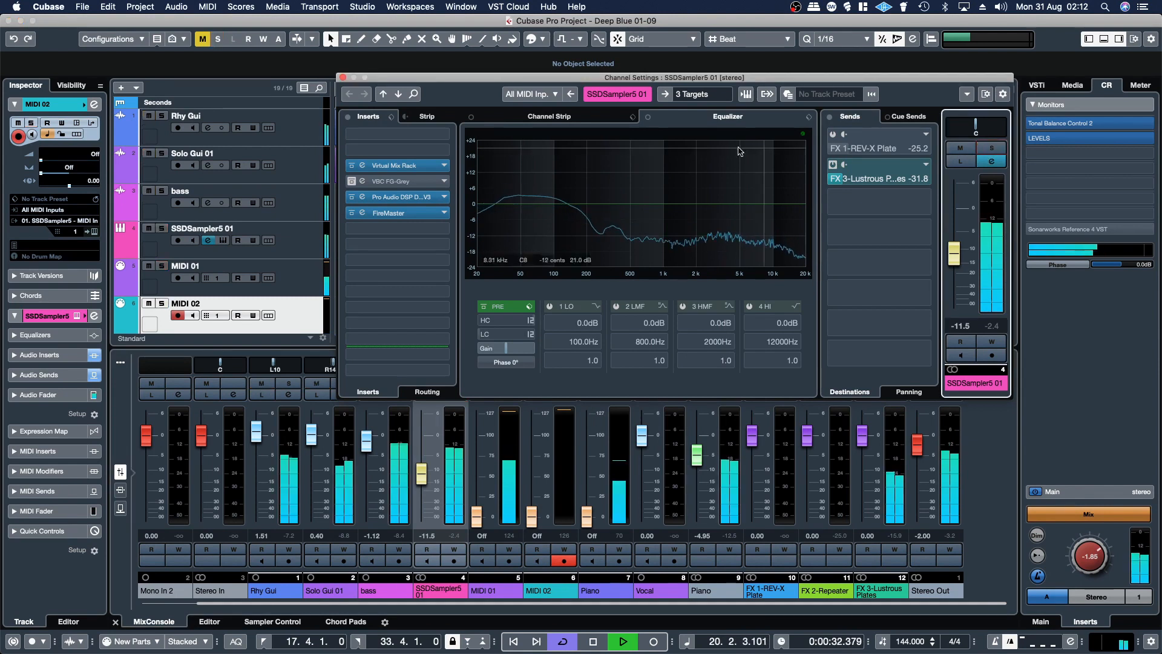
click(343, 78)
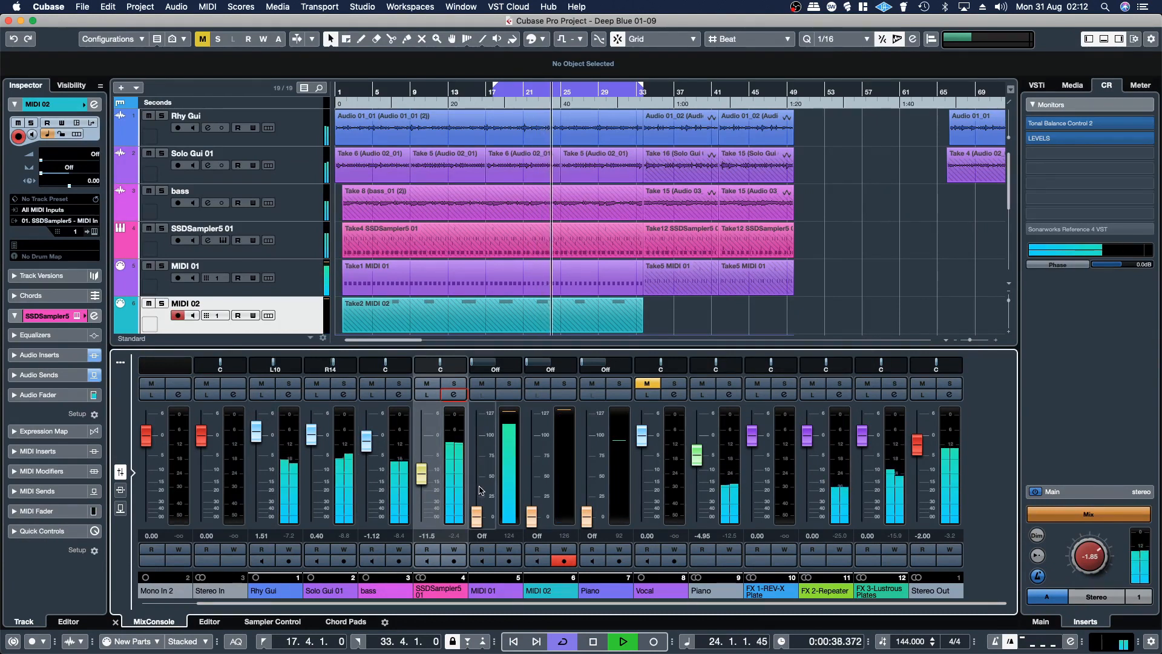
- Open the Piano channel's FireMaster, solo the piano, compare it with the plug-in bypassed and active, and close the plug-in and channel settings
click(728, 394)
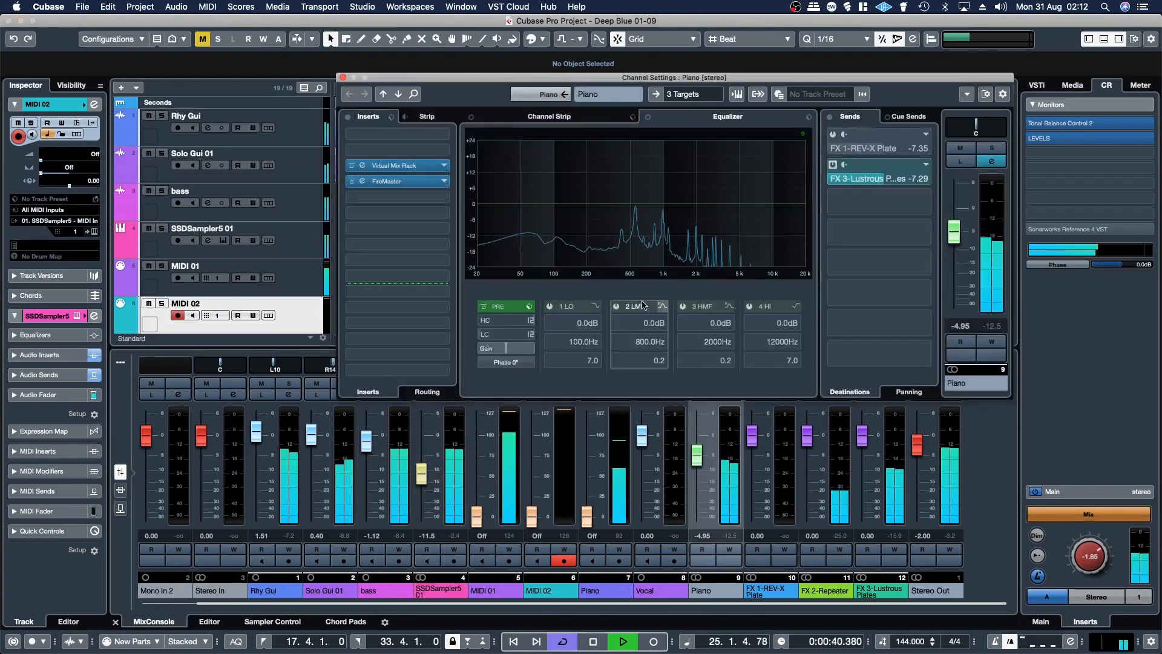
click(362, 181)
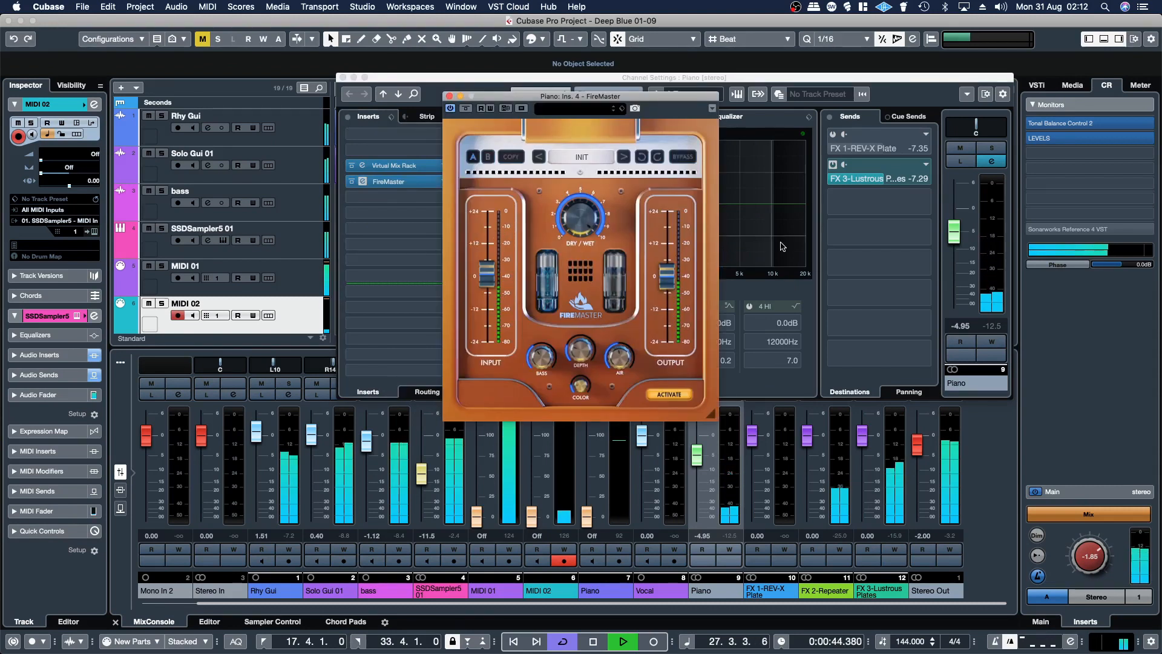
click(991, 148)
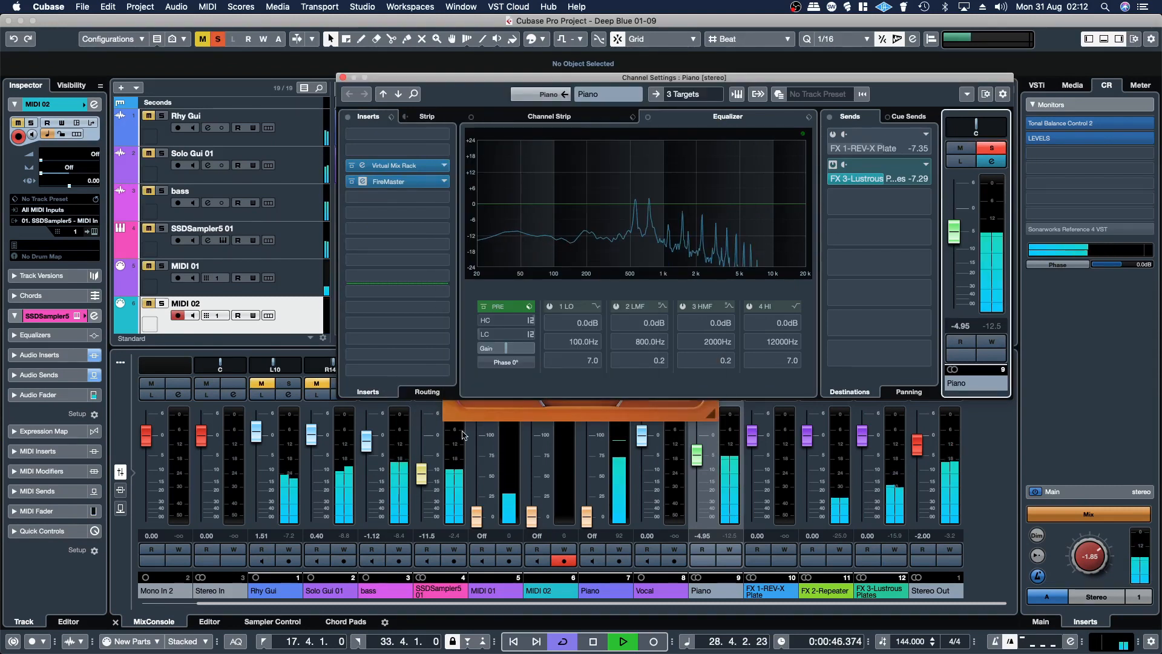
click(472, 417)
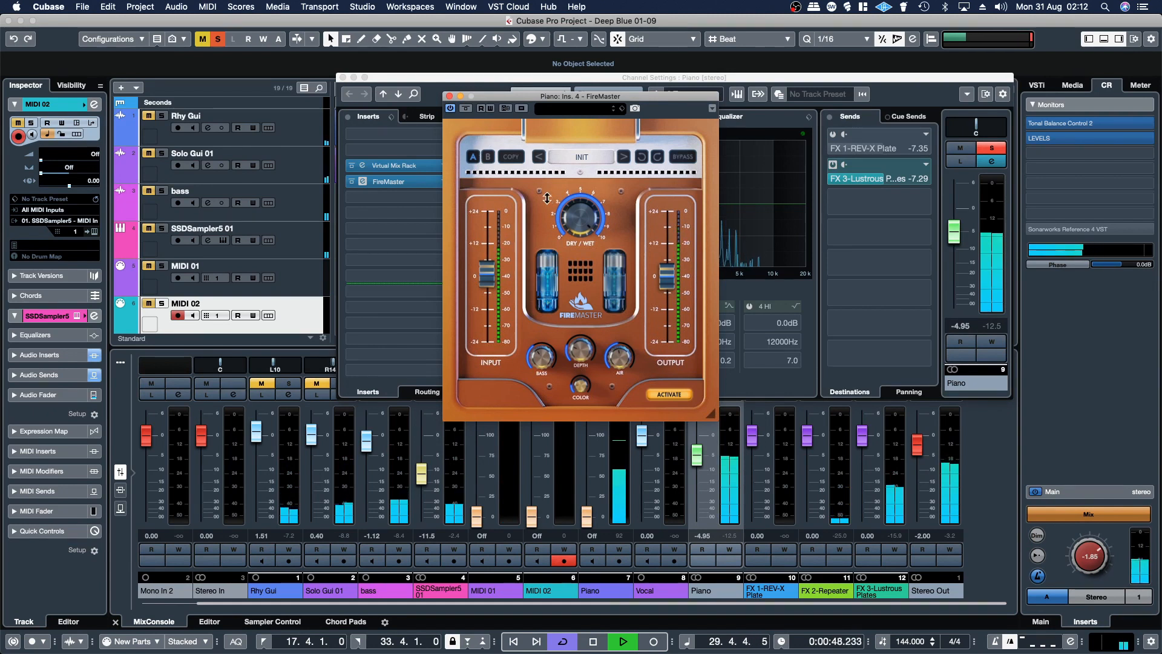
click(466, 109)
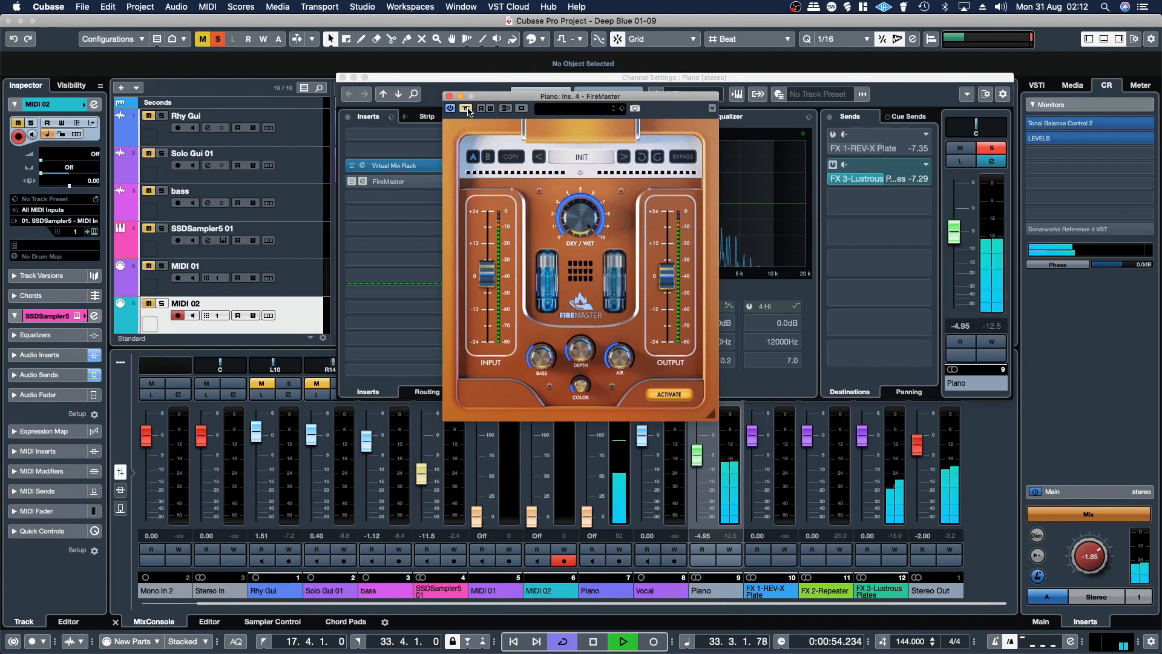
click(468, 111)
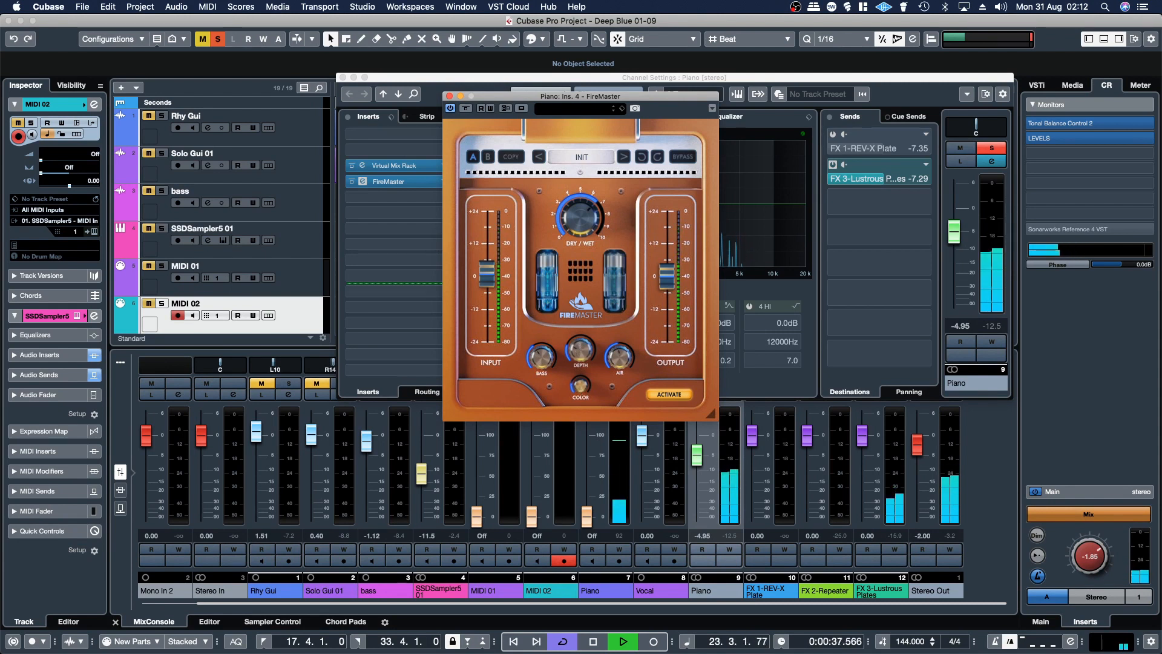
click(449, 96)
click(342, 78)
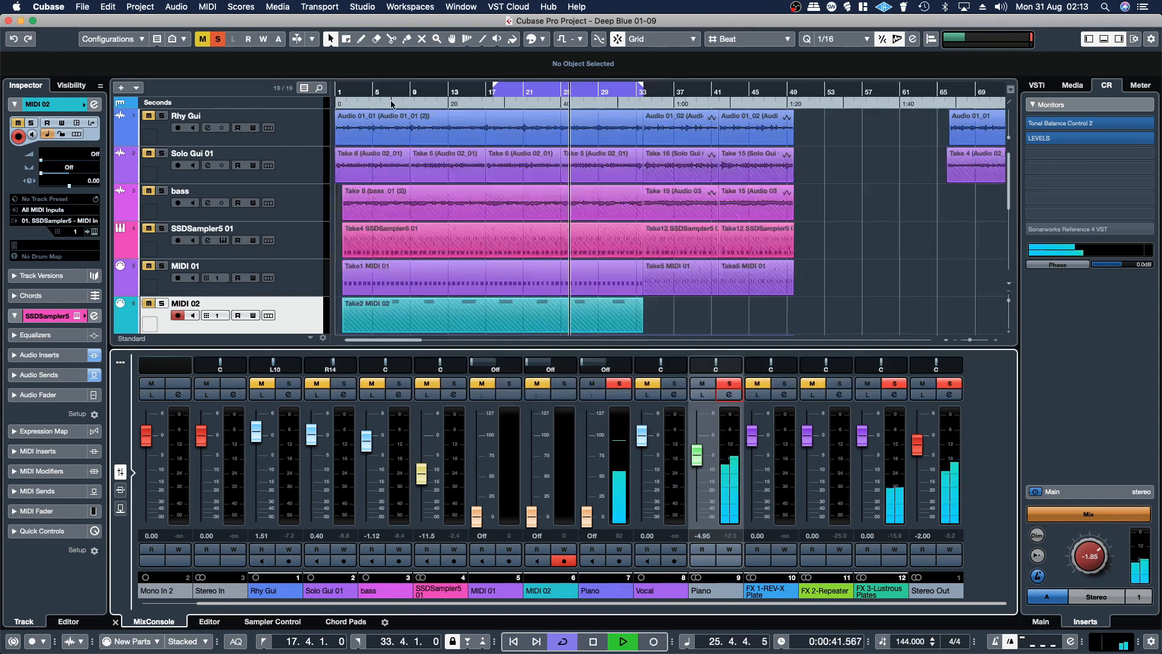
- Move the playback loop to bars 33 to 49 and unsolo the piano to hear that section in the full mix
drag(513, 88, 659, 96)
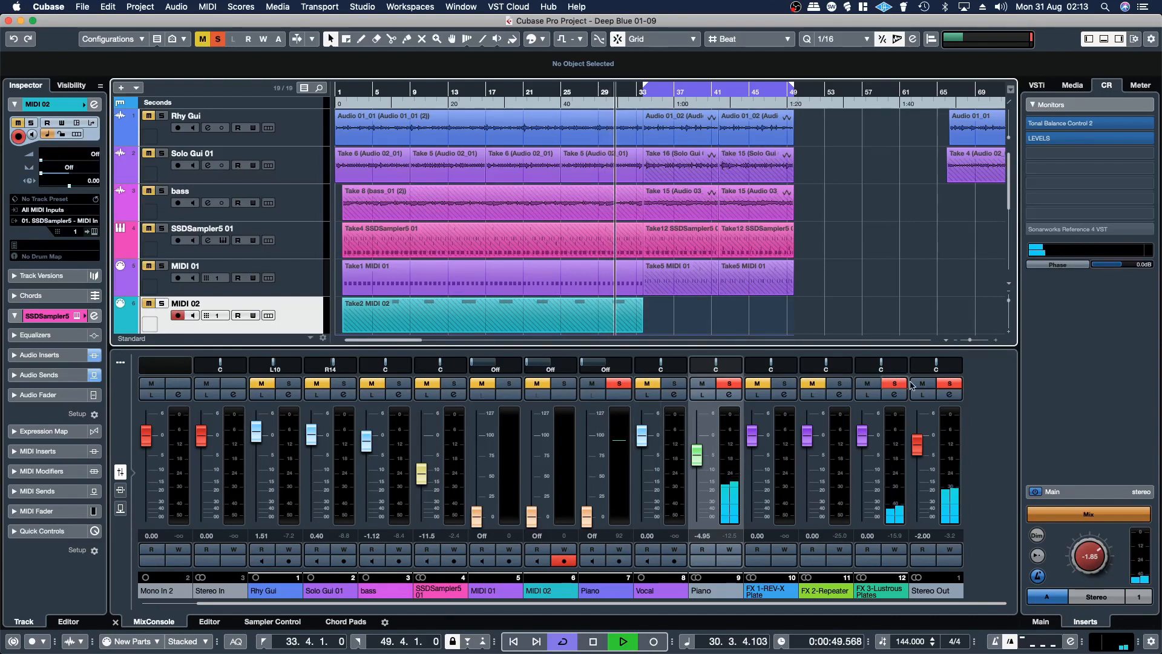
click(970, 340)
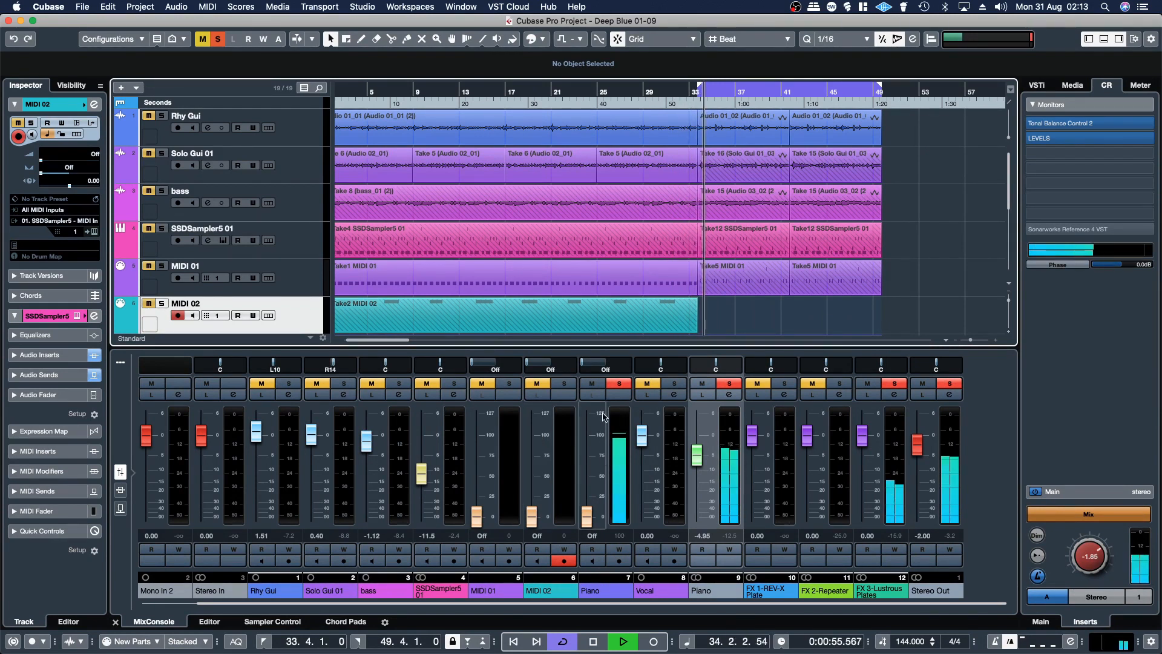
click(620, 388)
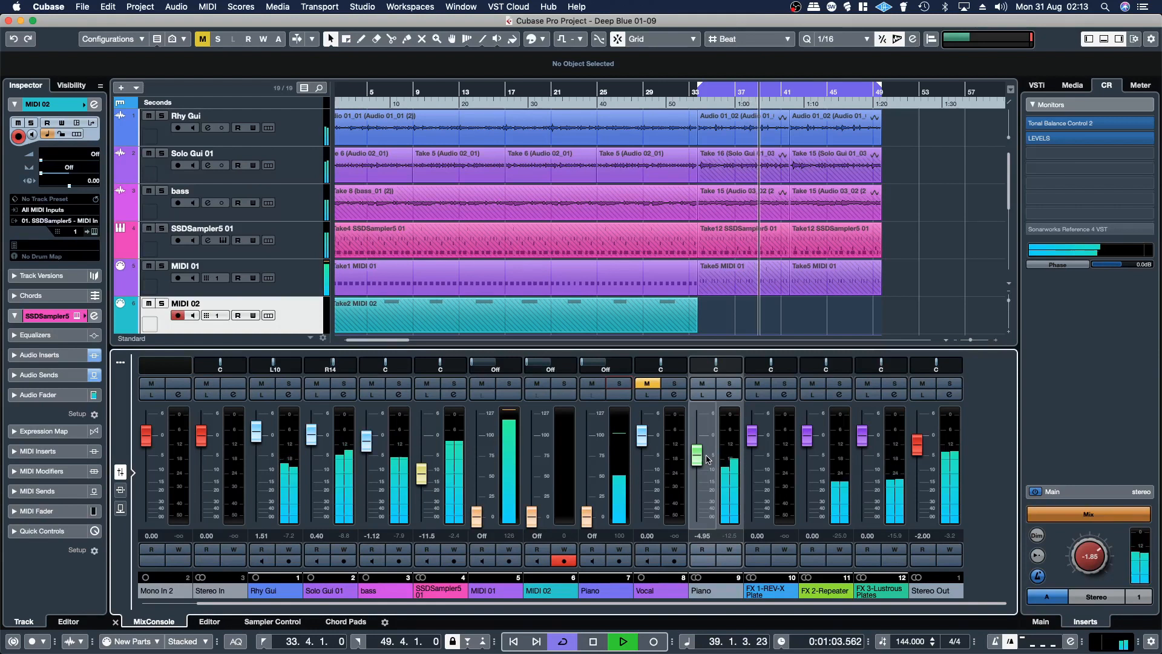
- Open the Piano channel settings and compare the full mix with the piano's FireMaster bypassed and active
click(729, 394)
click(352, 182)
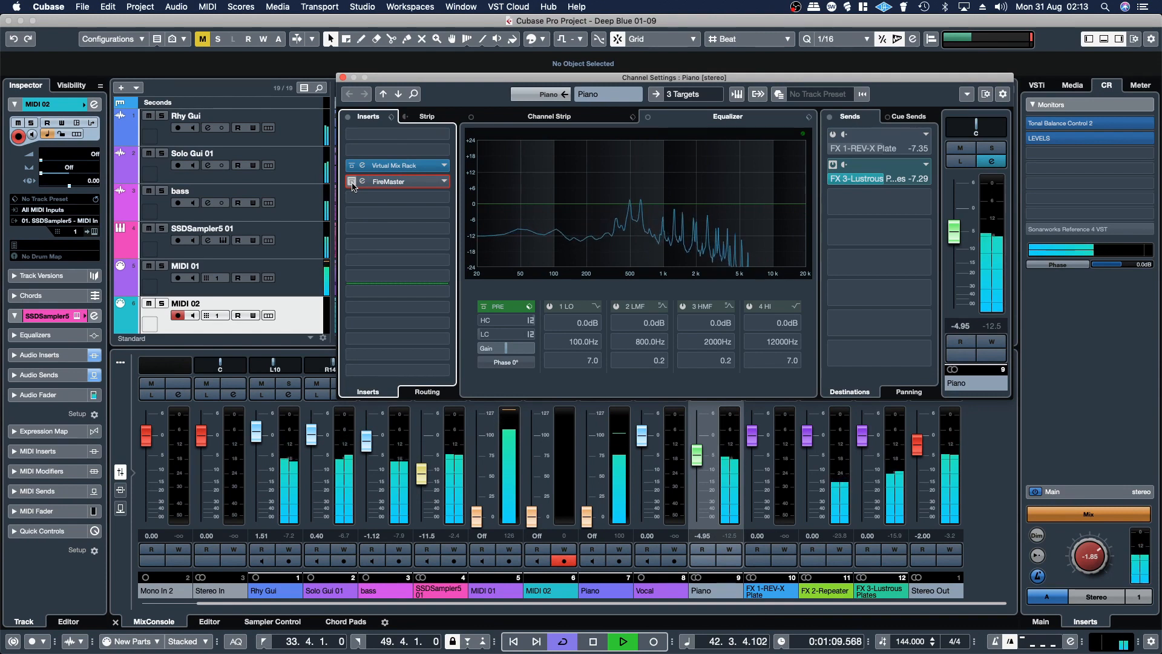
click(352, 182)
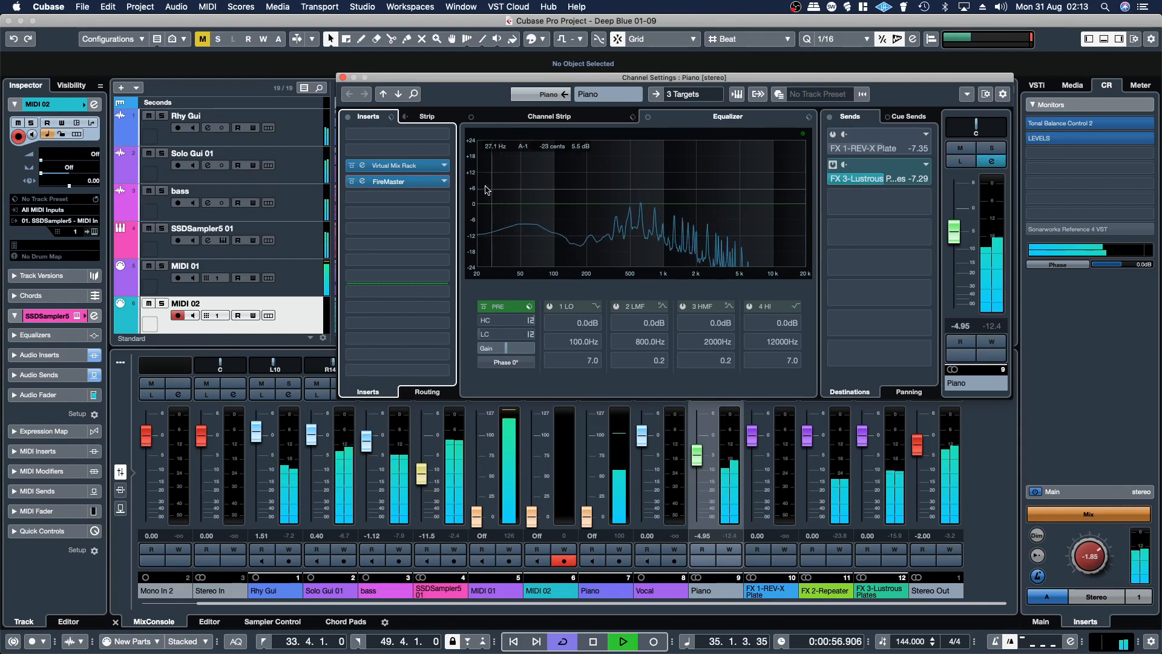
- View the modules in the piano's Virtual Mix Rack, and close the plug-in and the Piano channel settings
double_click(389, 166)
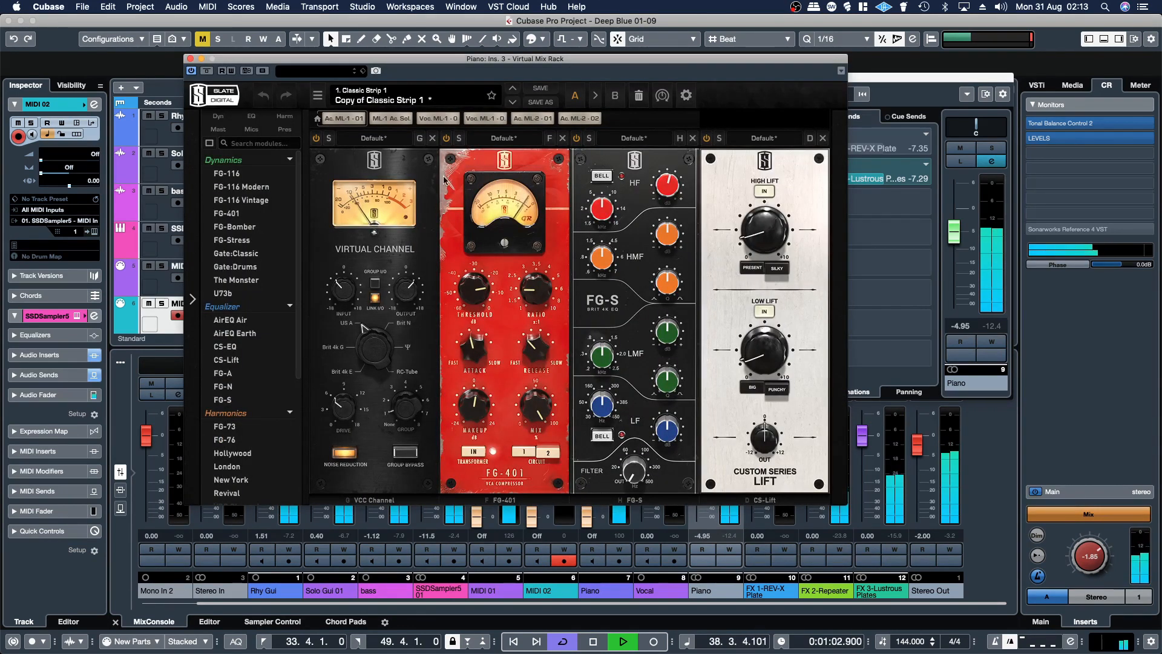
click(191, 59)
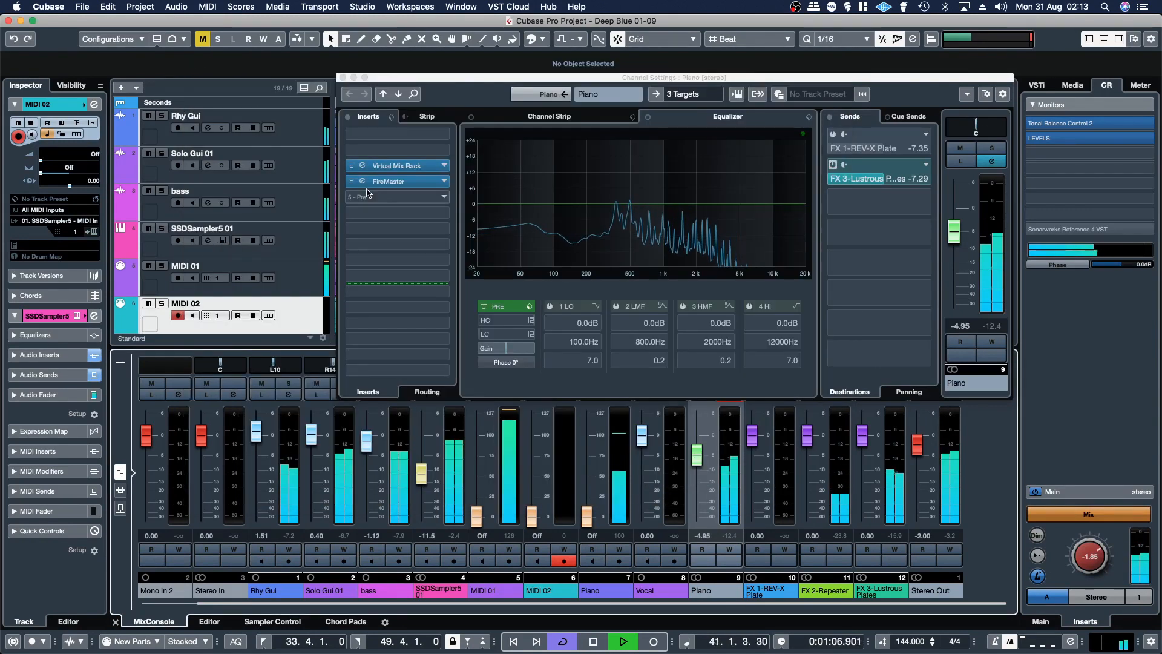
click(344, 78)
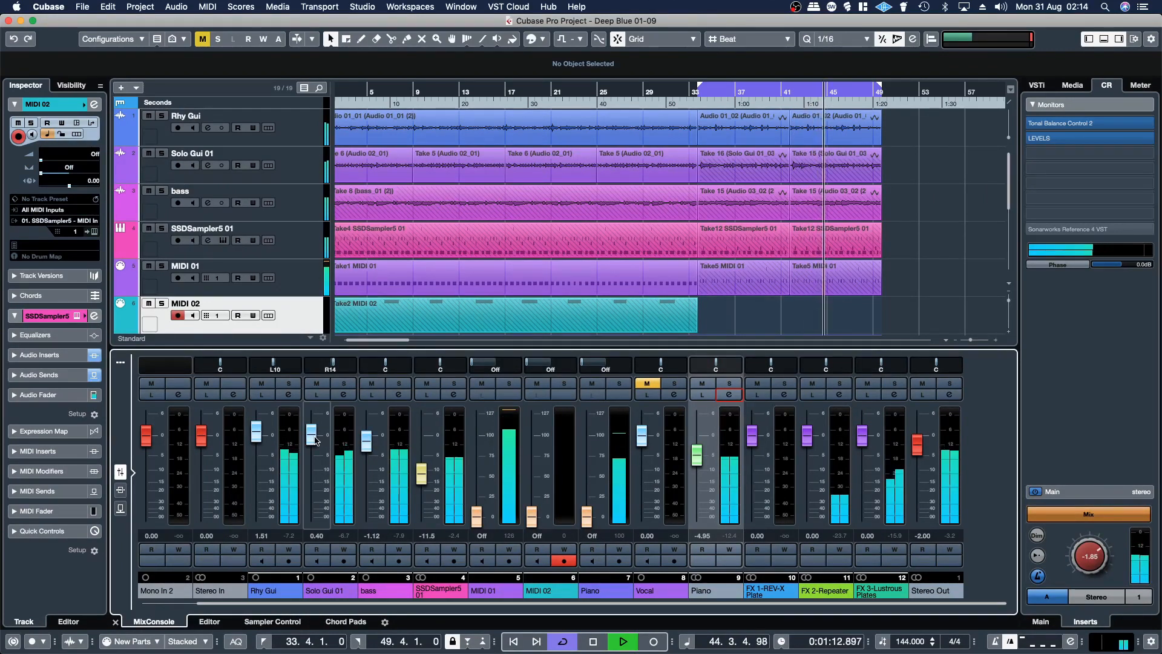
- Solo Rhy Gui and Solo Gui 01, and compare the guitars with Rhy Gui's active QuickAG insert bypassed and re-enabled
click(289, 384)
click(345, 383)
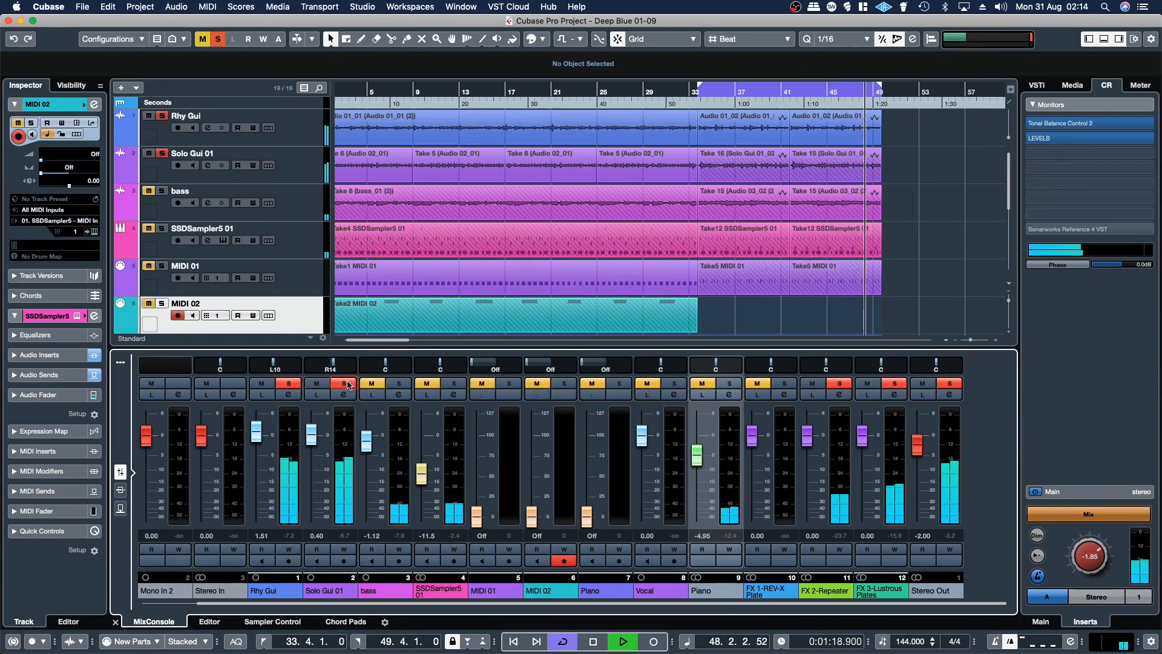
click(290, 394)
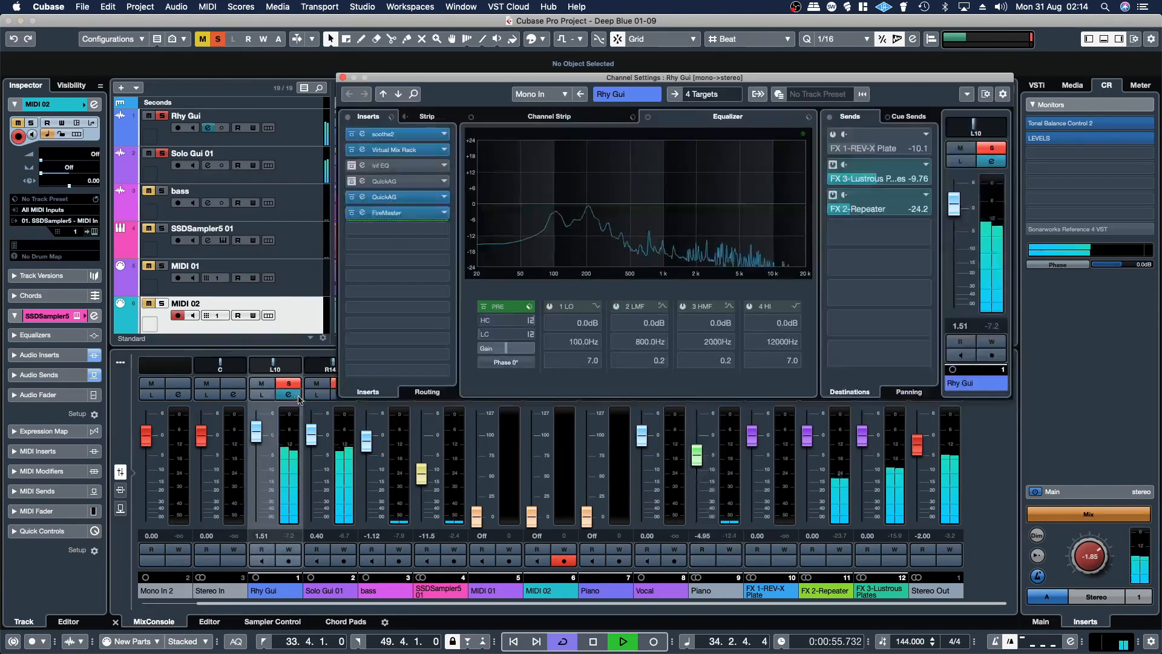
click(353, 198)
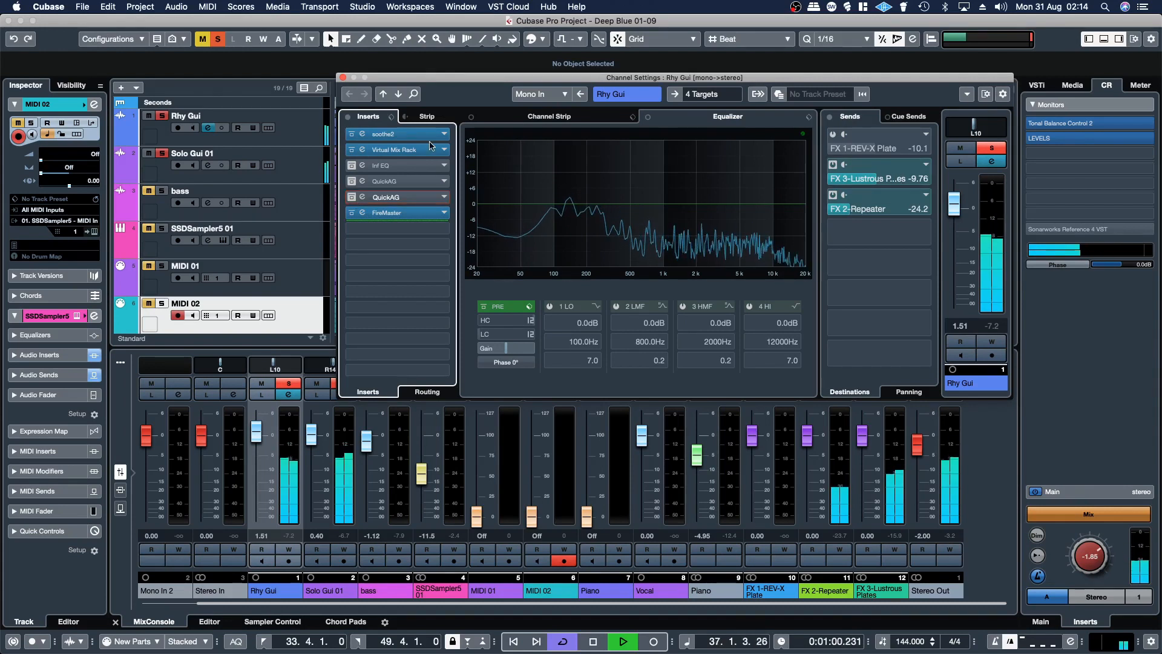
drag(413, 78, 539, 63)
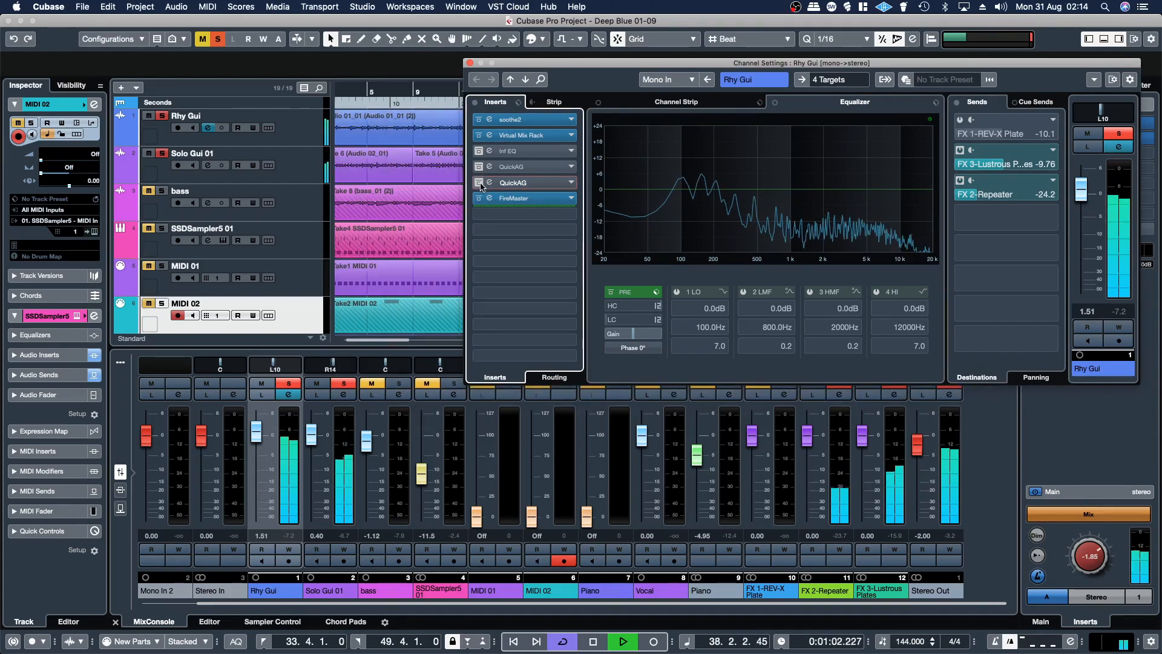
click(479, 182)
- Compare Solo Gui 01's QuickAG bypassed and active, close its channel settings, and unsolo both guitars
click(344, 395)
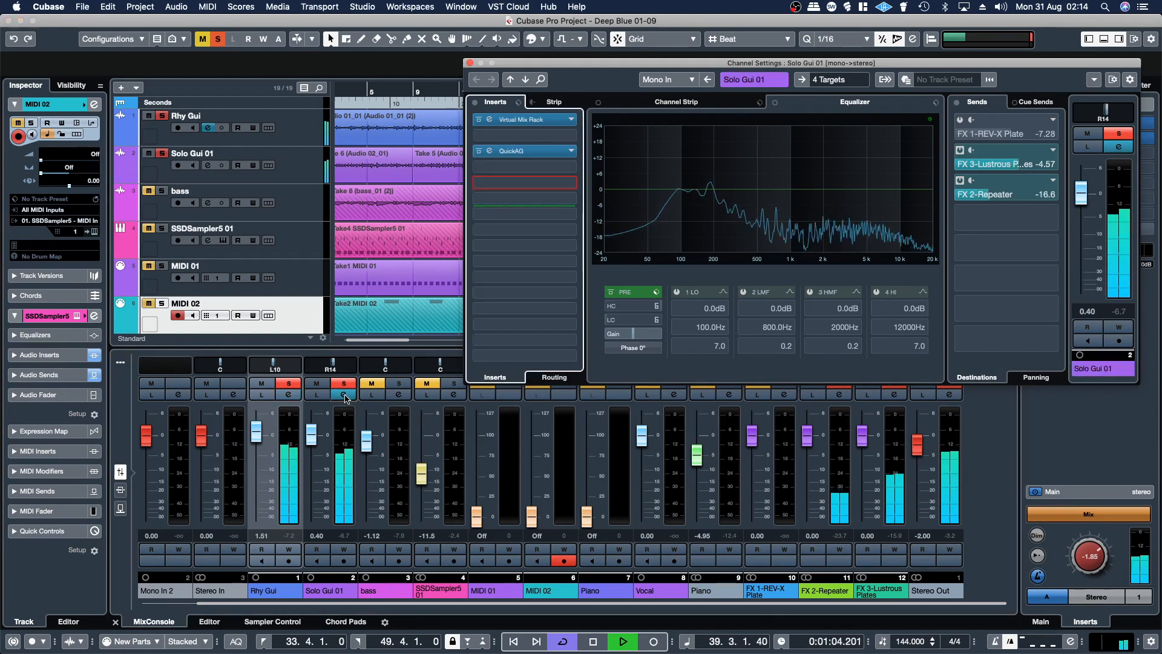
click(479, 152)
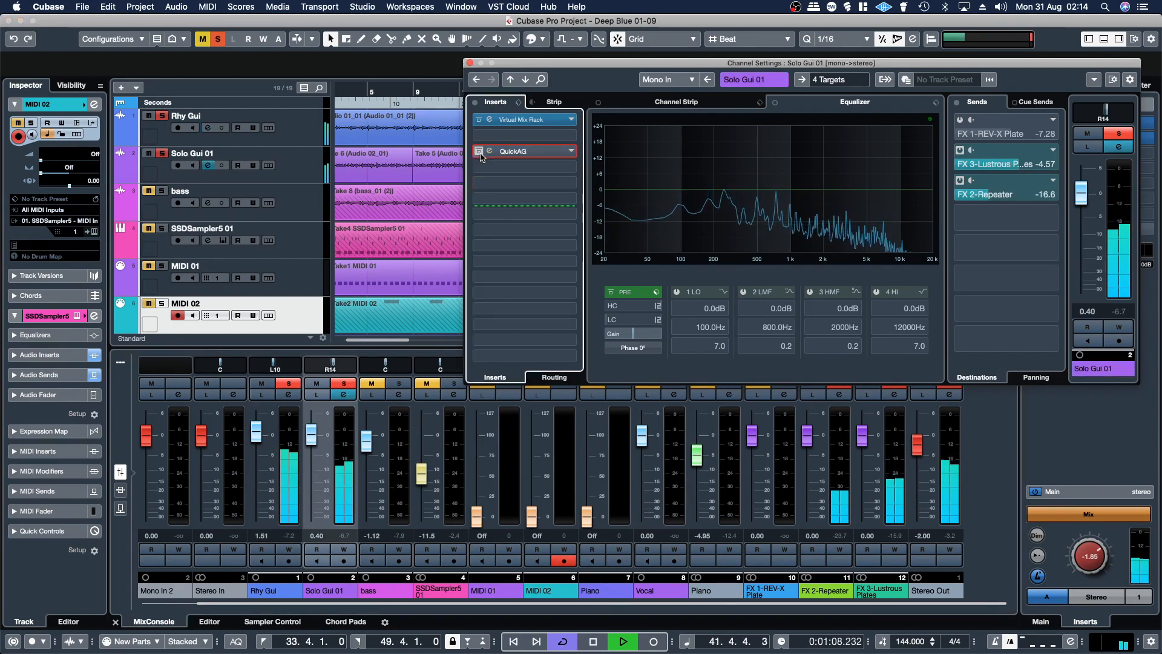
click(480, 151)
click(343, 394)
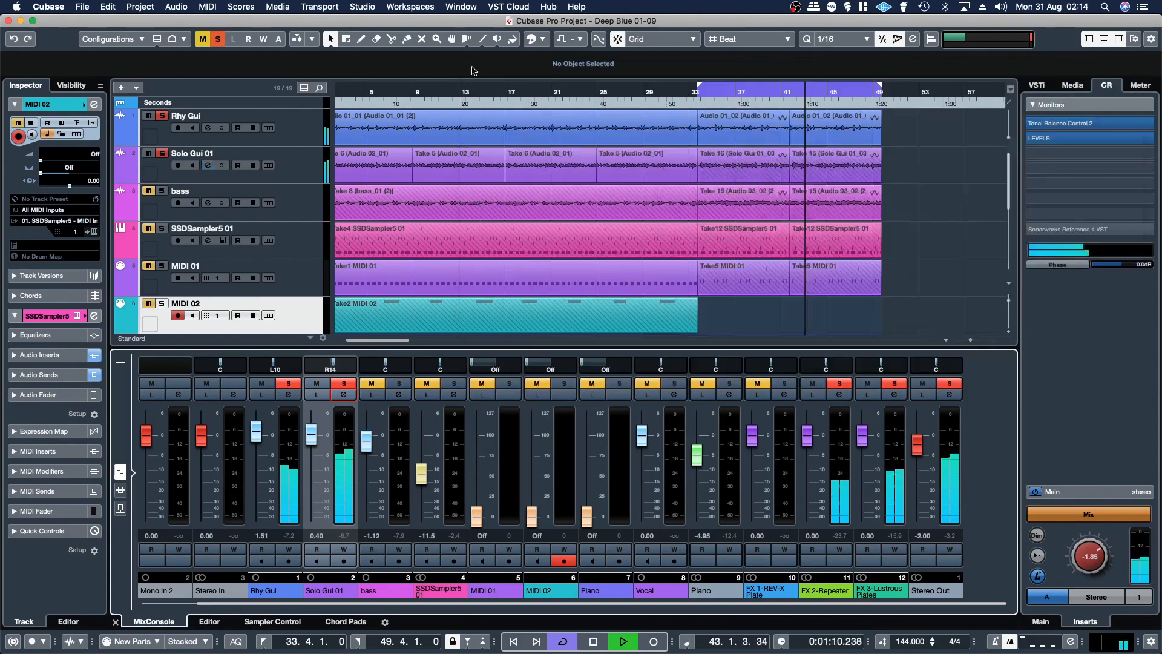
click(289, 384)
click(343, 384)
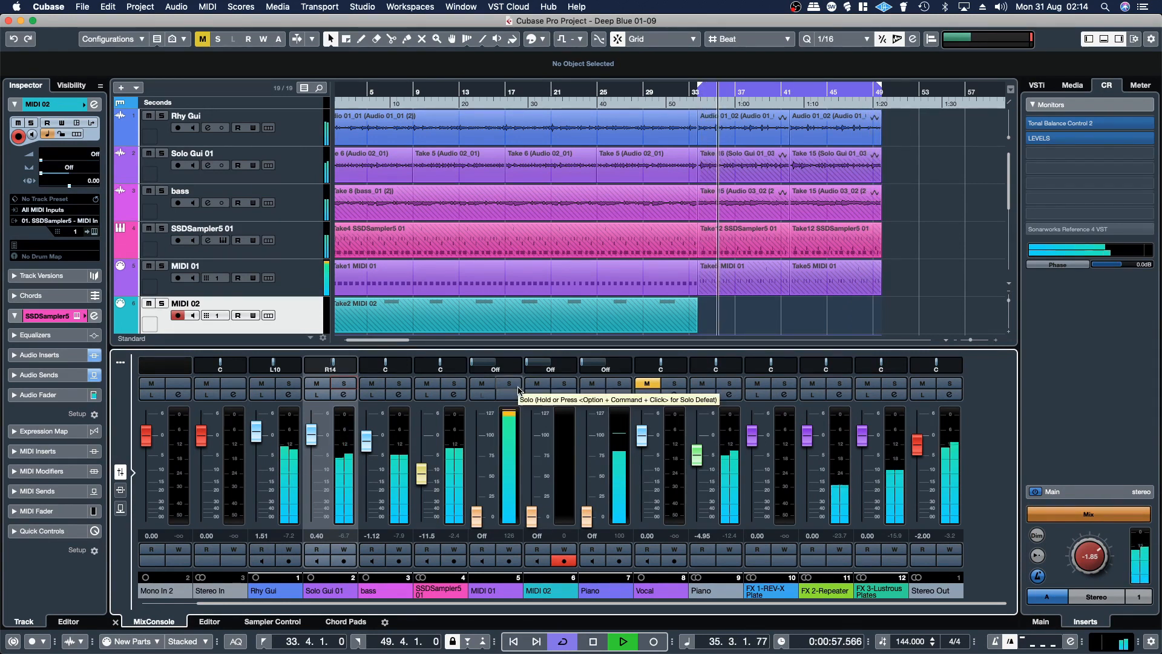
- Solo SSDSampler5 01 to audition the drums with FireMaster bypassed, close its channel settings, and unsolo the track
click(454, 385)
click(453, 393)
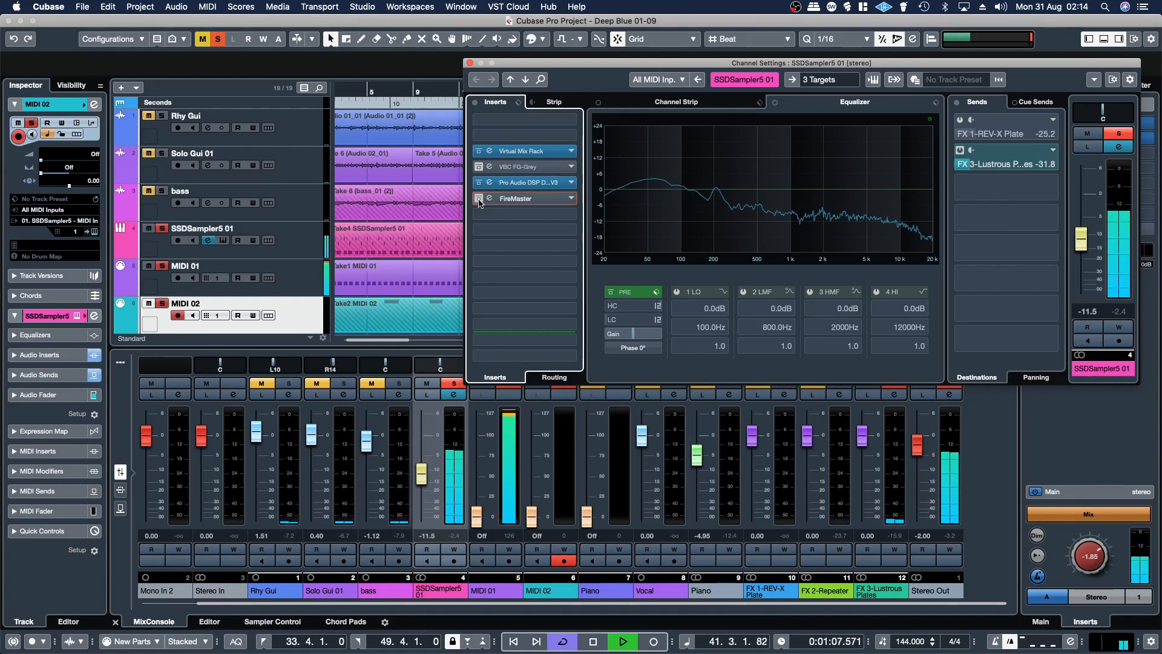
click(470, 63)
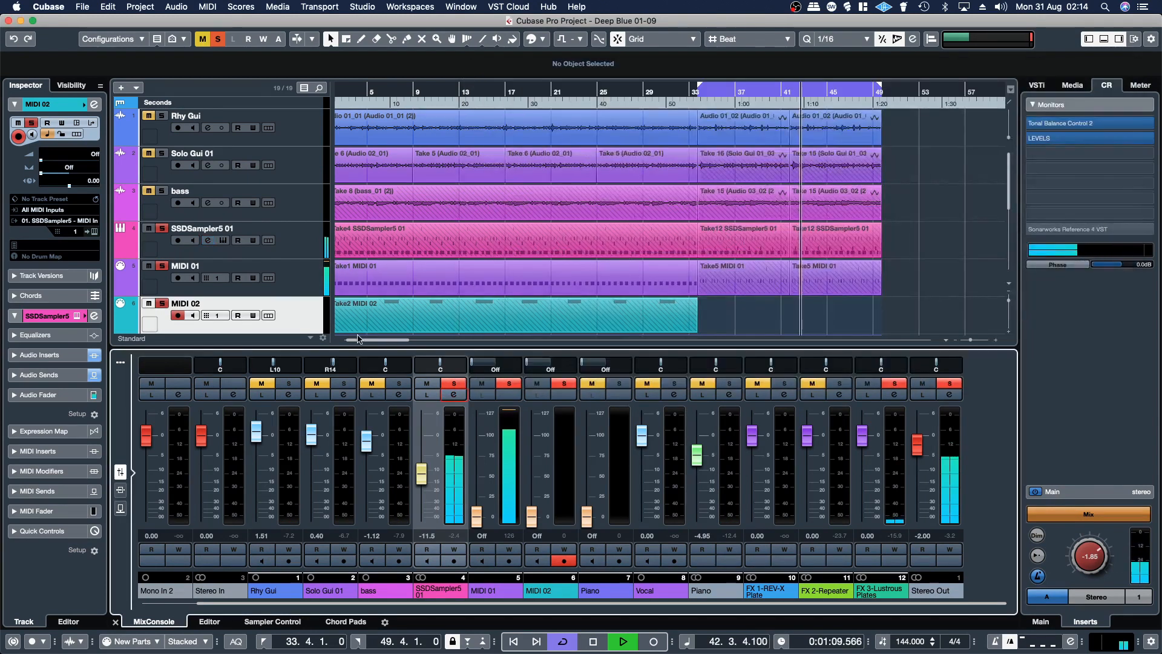
click(456, 384)
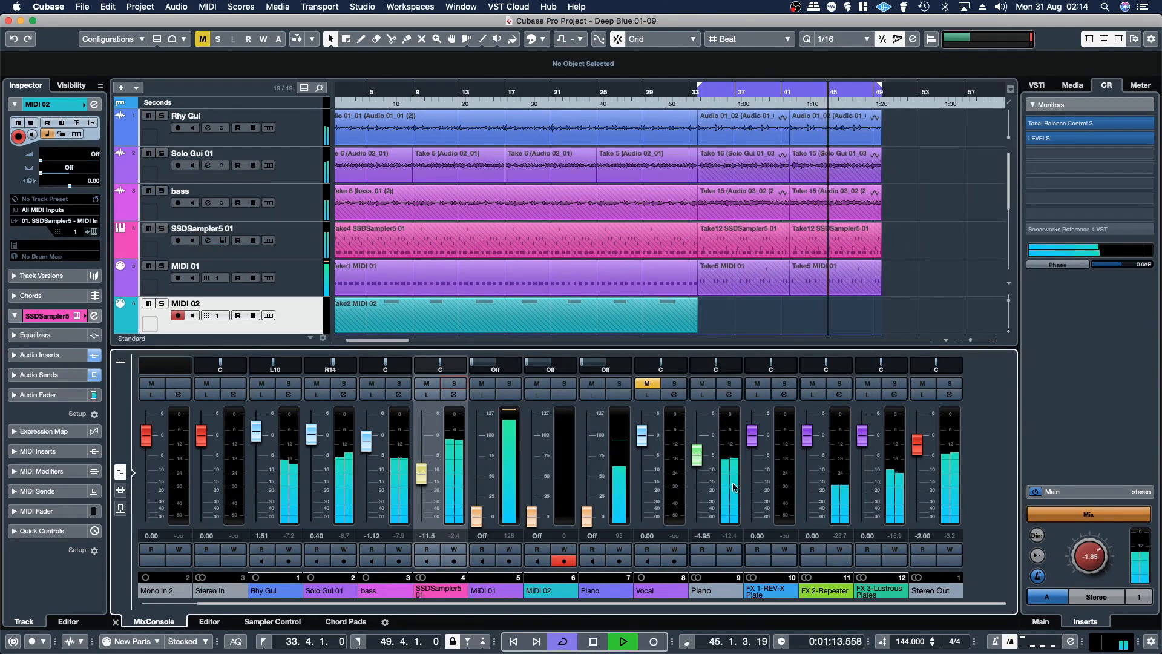
- Examine the Stereo Out's VBC FG-Grey settings, compare the mix with the compressor bypassed and active, and close the plug-in
click(949, 394)
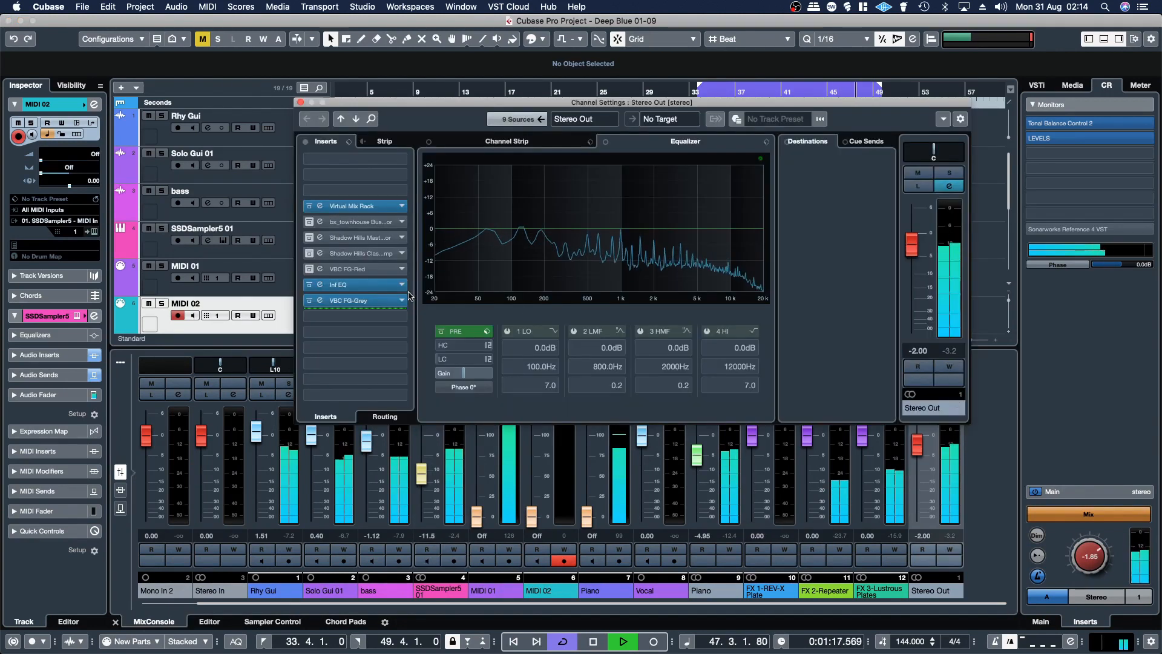
click(351, 300)
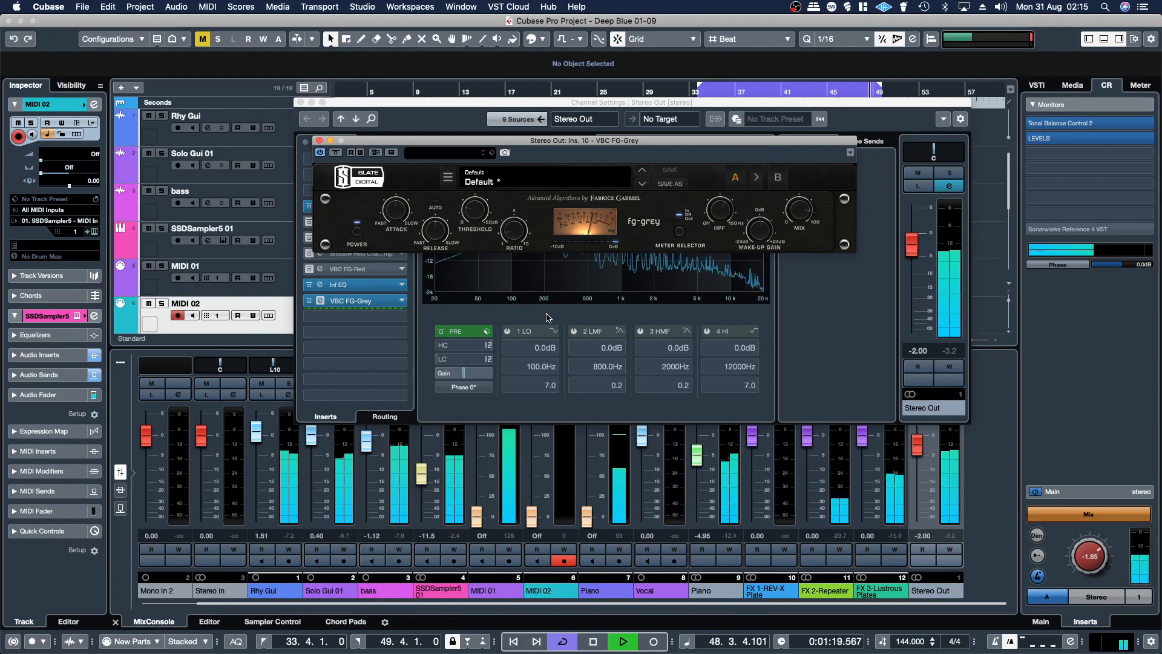
mouse_move(475, 222)
scroll(475, 221, up, 3)
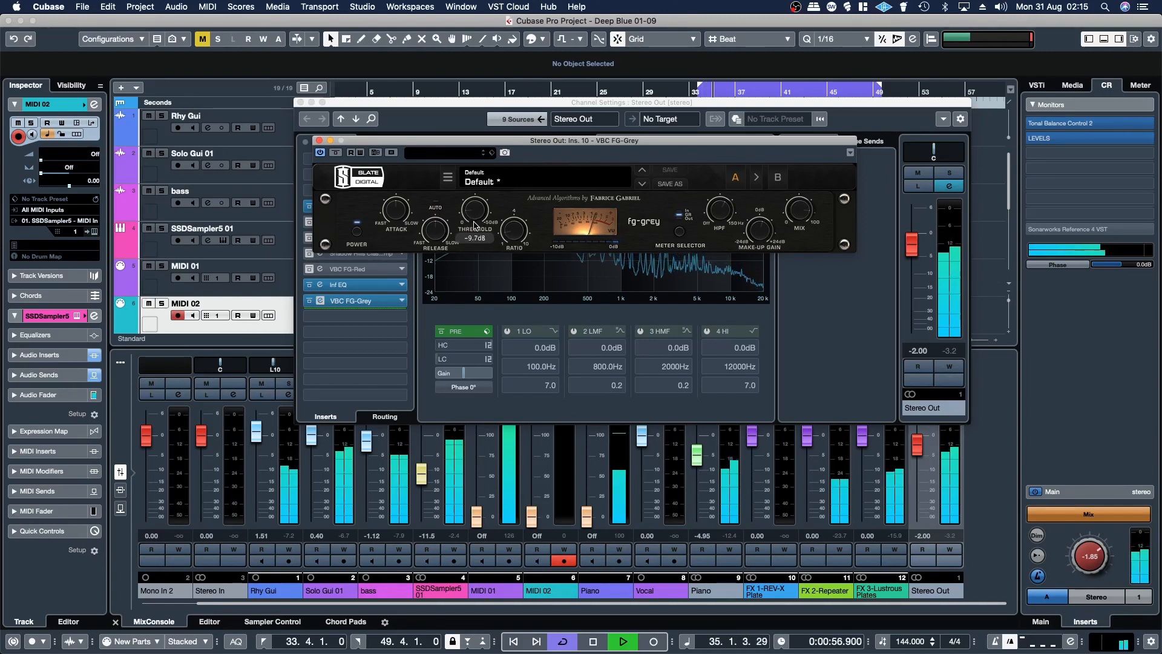
mouse_move(717, 216)
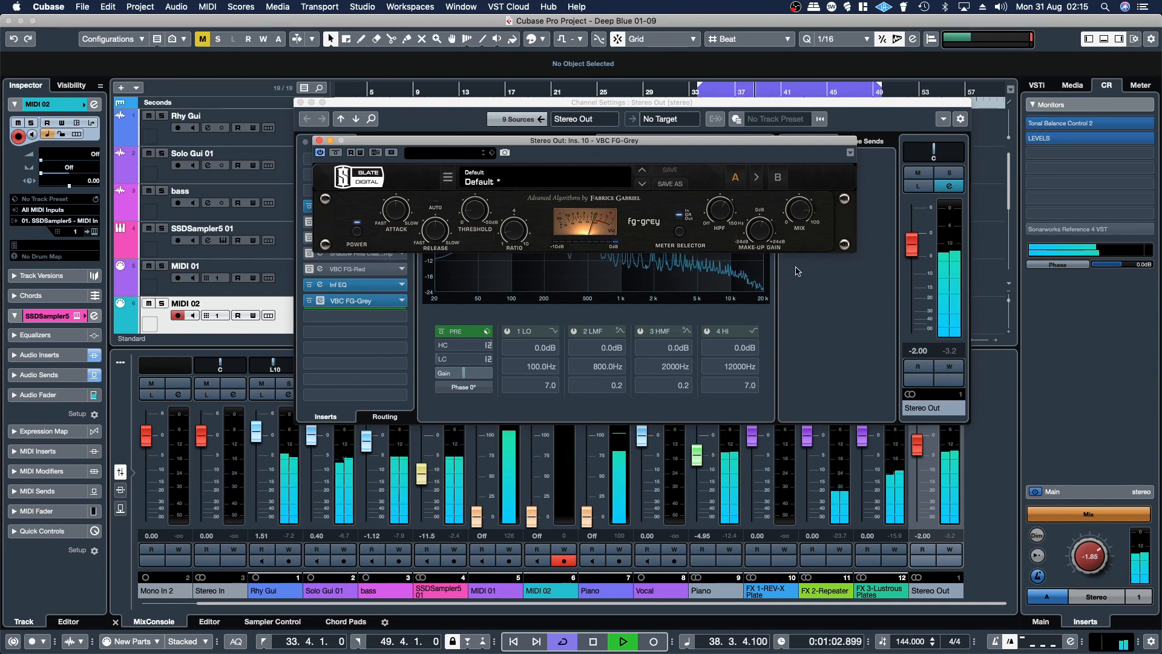
click(334, 153)
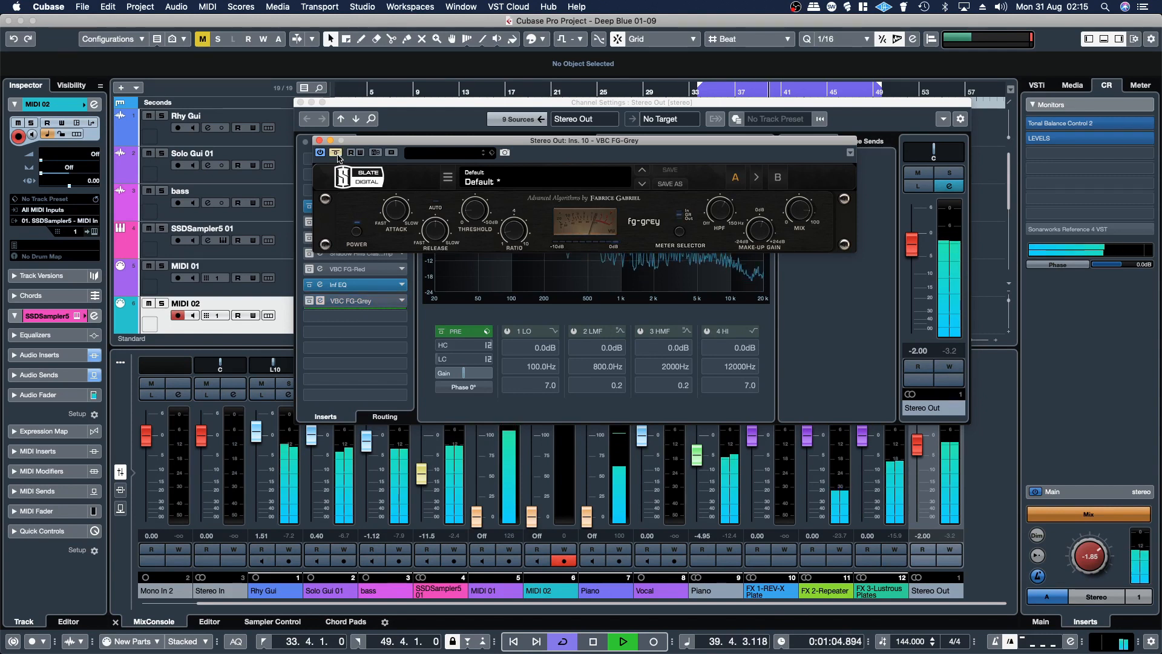
click(335, 153)
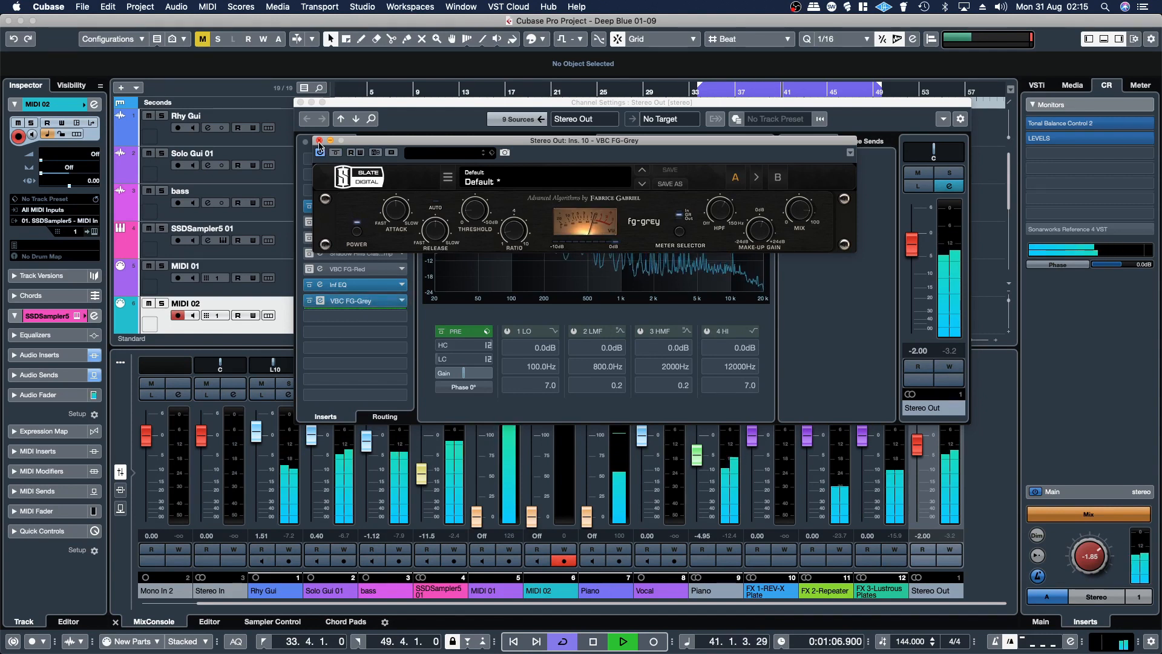
click(319, 141)
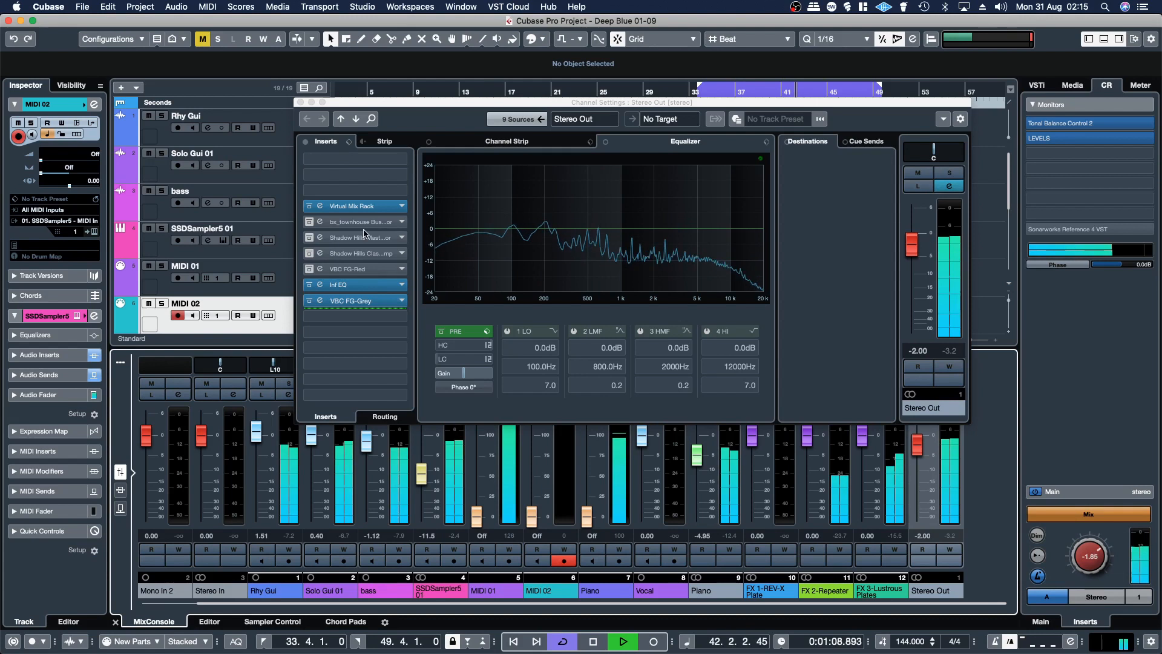
- Check the Virtual Mixbuss input setting in the Stereo Out's Virtual Mix Rack, close the plug-in and channel settings, and stop playback
click(320, 206)
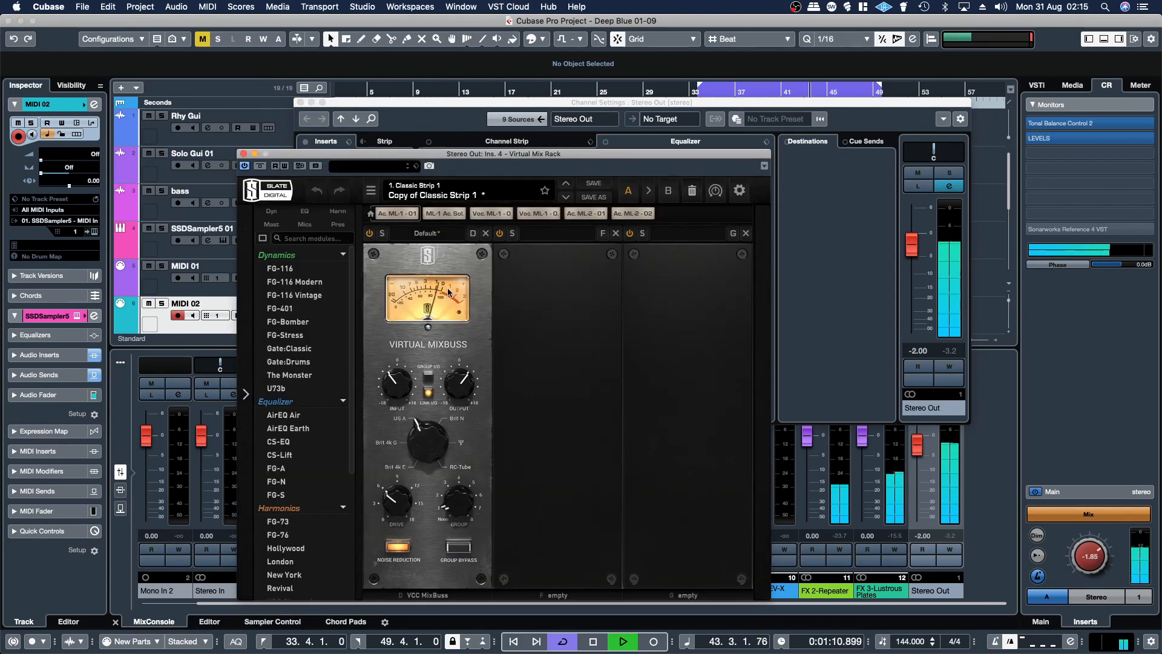
drag(388, 390, 389, 399)
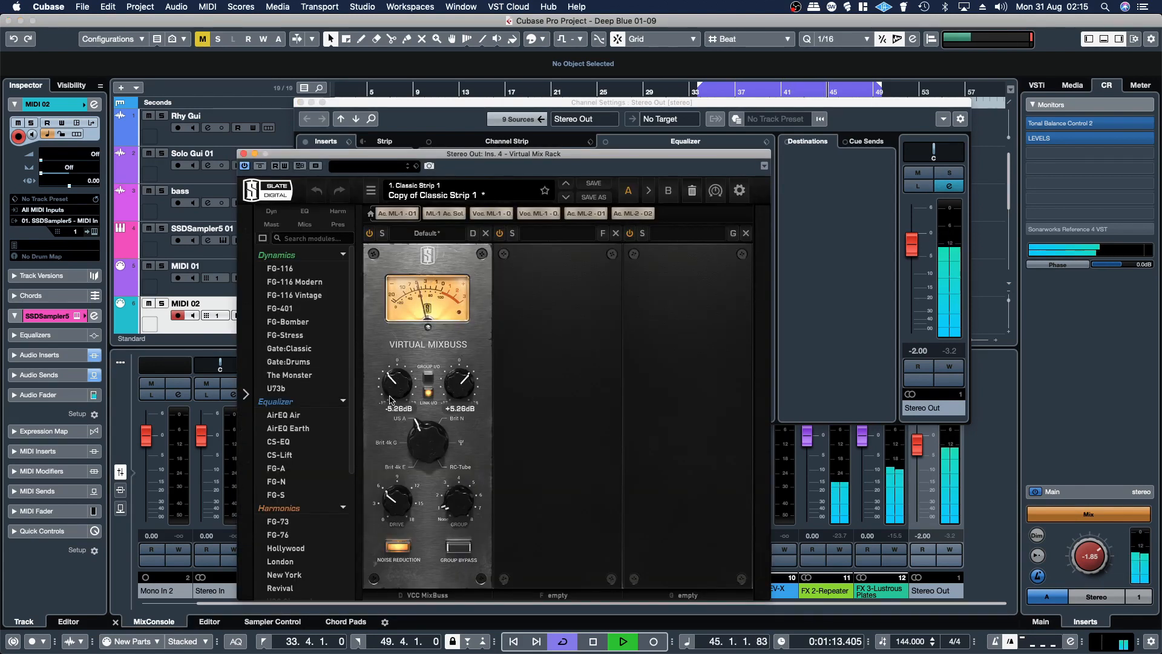
click(243, 153)
click(300, 102)
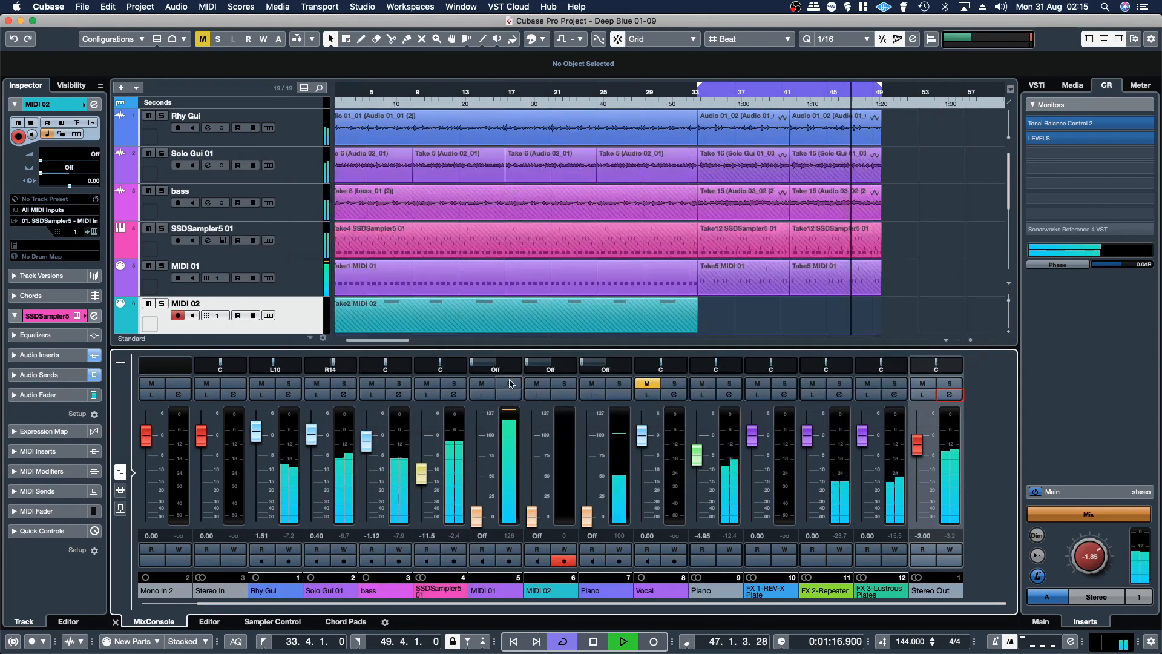
click(600, 643)
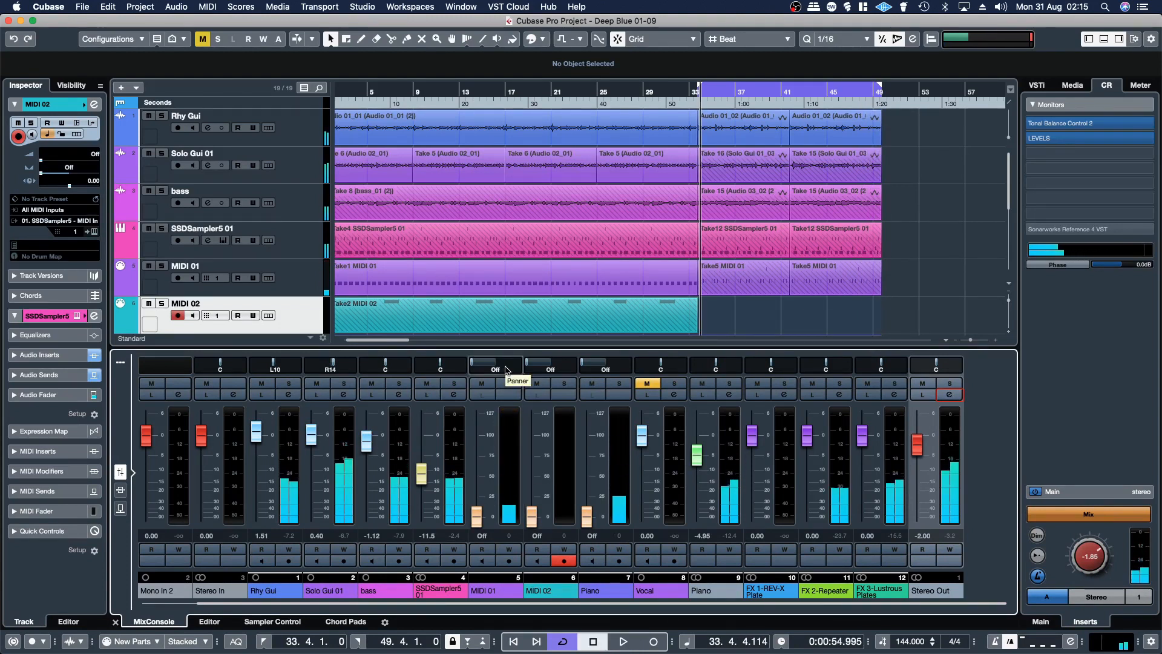